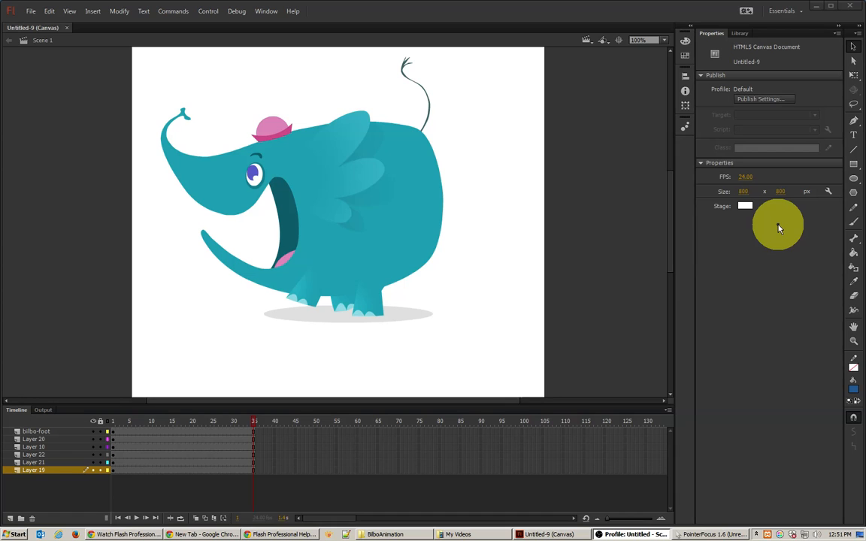
- Create a new HTML5 Canvas document of 550 x 400 px at 24 fps
left_click(316, 81)
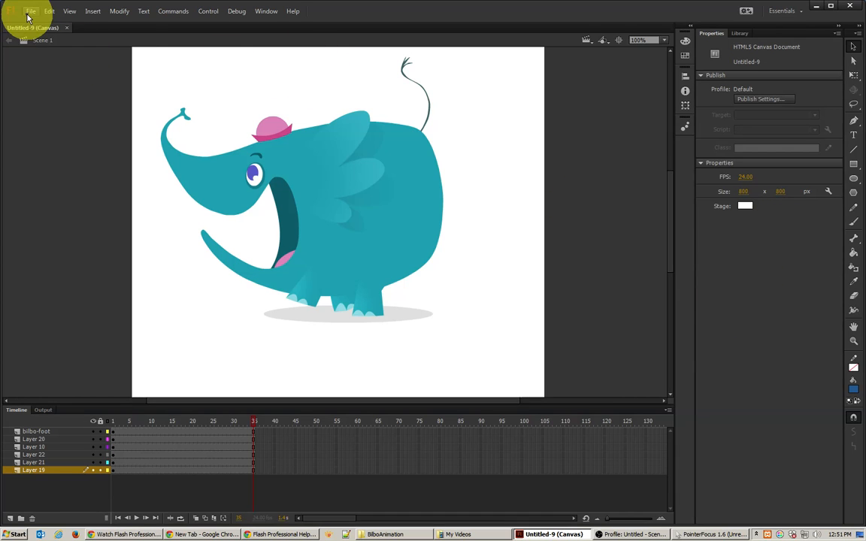
left_click(30, 12)
left_click(36, 24)
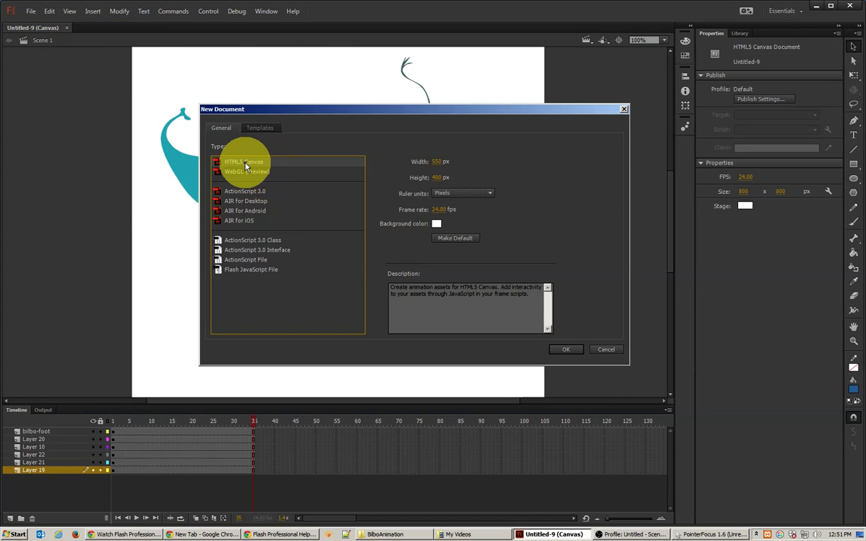
left_click(567, 352)
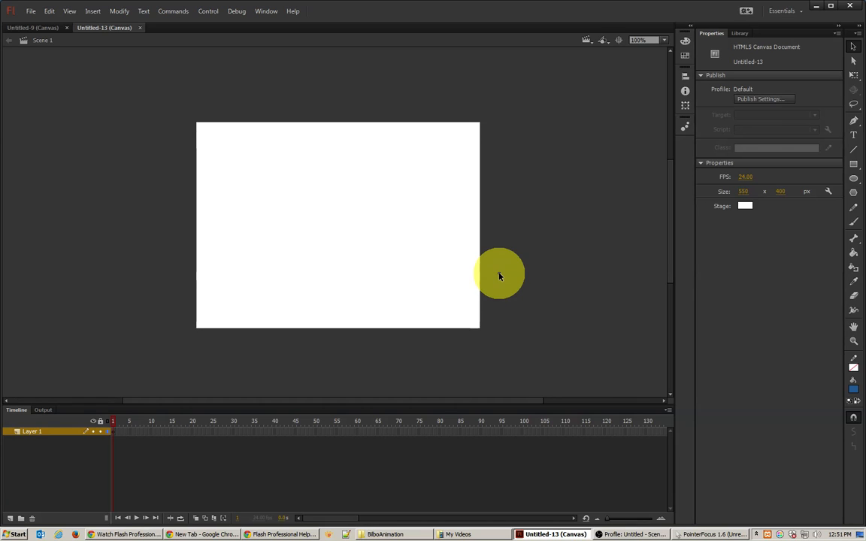
- Draw a tall blue rectangle without a stroke, about 55 x 231 px, near the middle of the stage
left_click(854, 164)
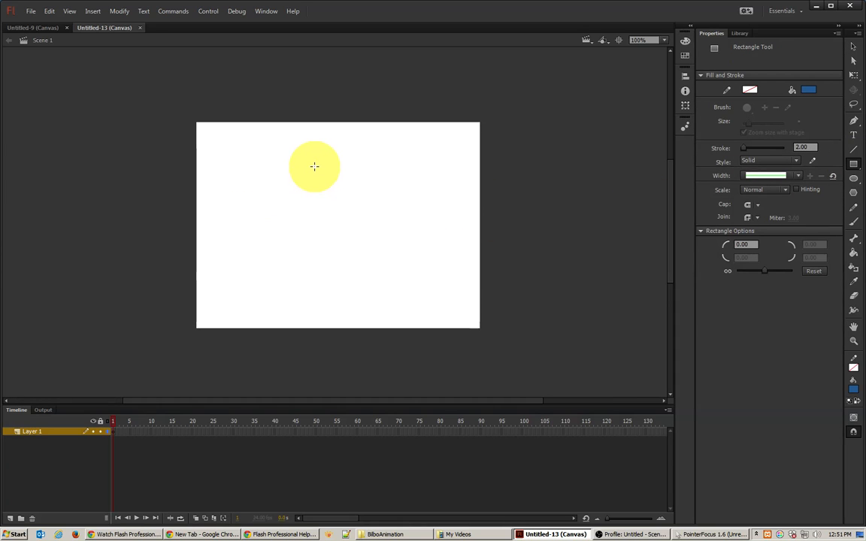
left_click_drag(315, 166, 342, 284)
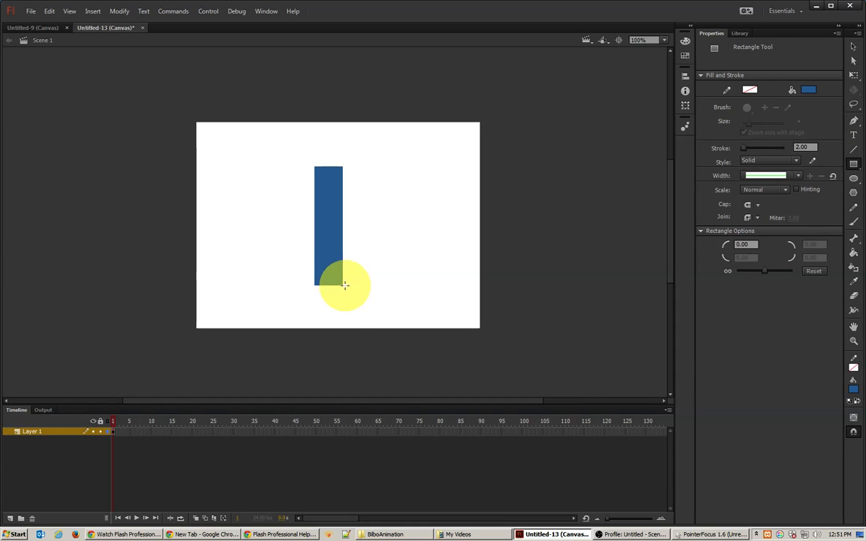
left_click(854, 48)
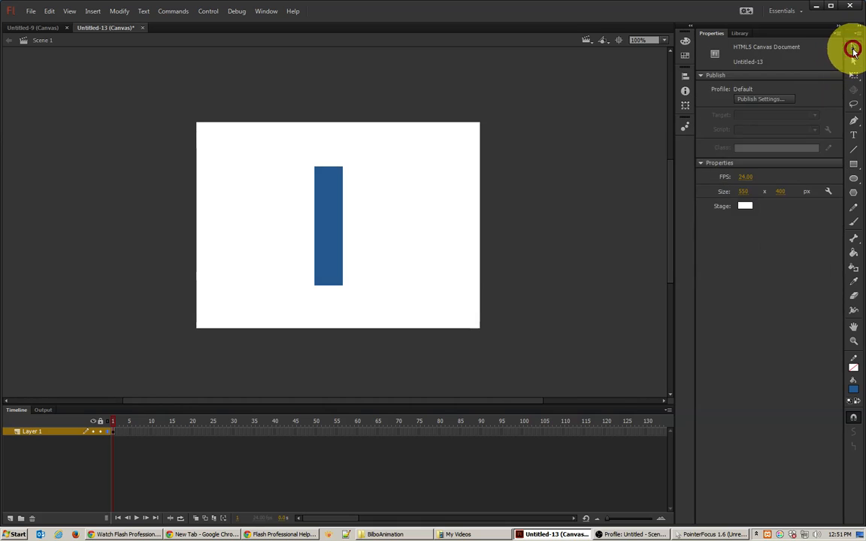
- Convert the blue rectangle shape to a Graphic symbol named "rectangle"
left_click(321, 225)
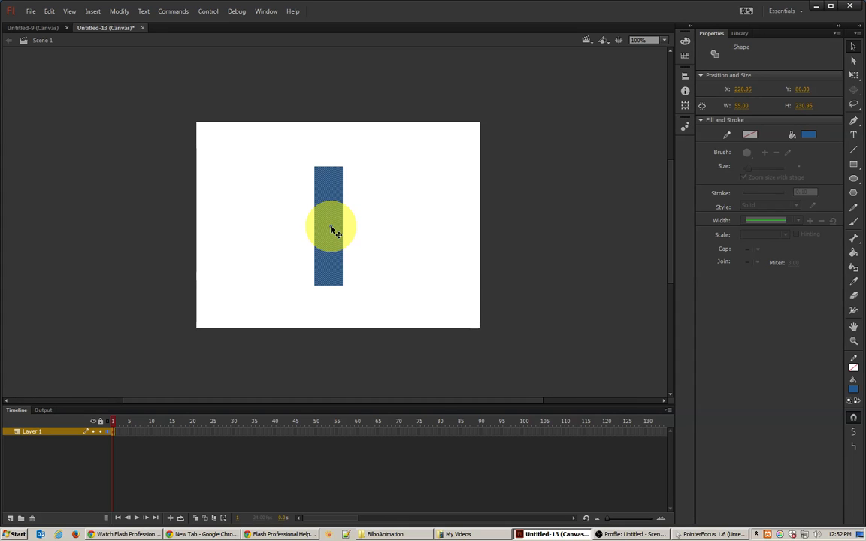
right_click(331, 230)
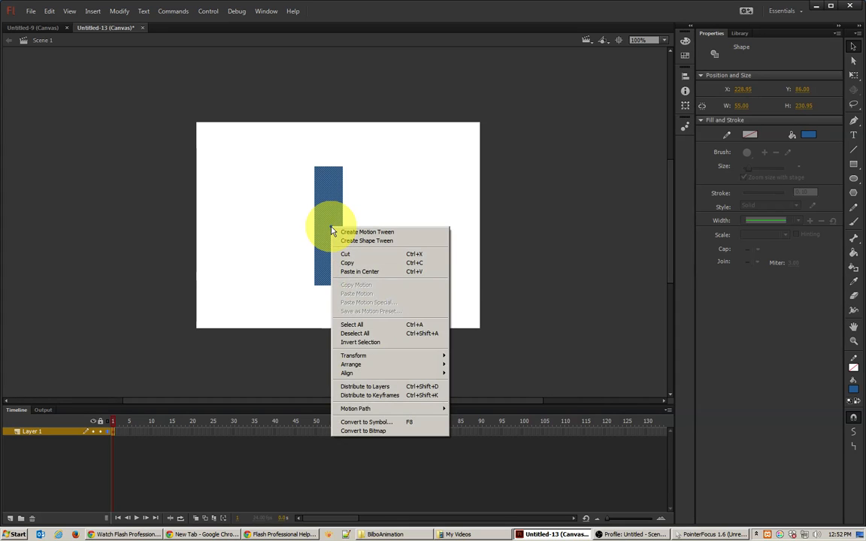
left_click(366, 422)
left_click(366, 146)
left_click(358, 173)
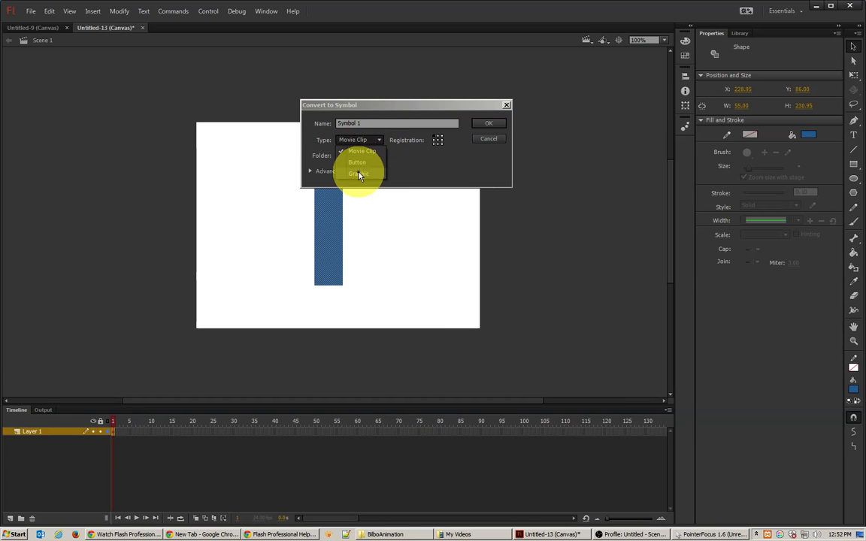
left_click_drag(370, 122, 319, 128)
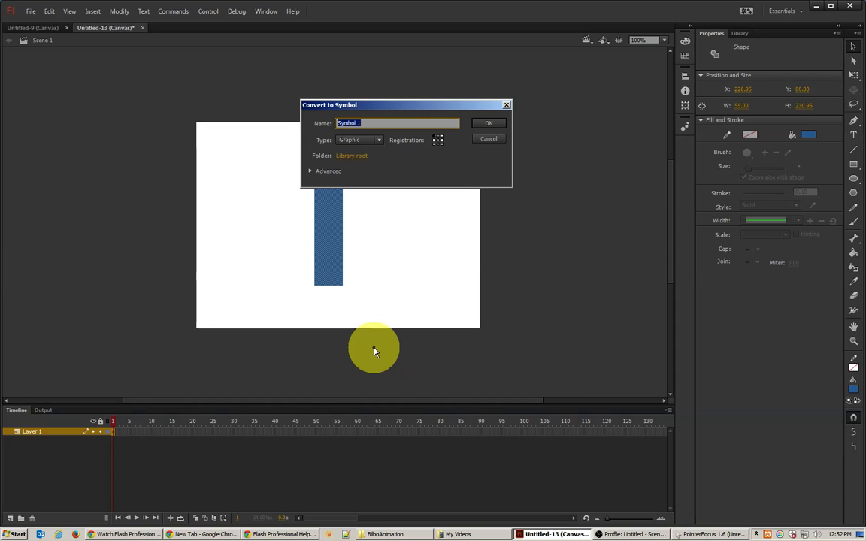
type("rect")
key("BackSpace")
key("BackSpace")
key("BackSpace")
type("ecta")
key("Return")
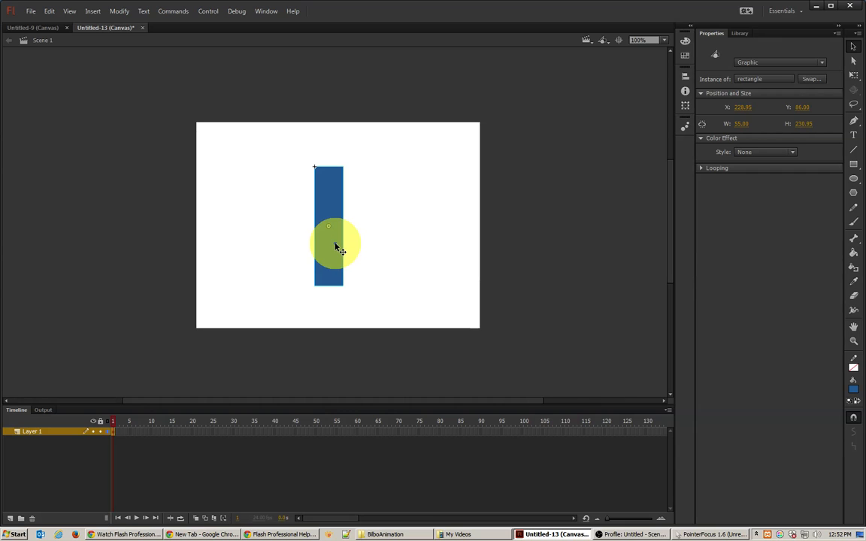
key("q")
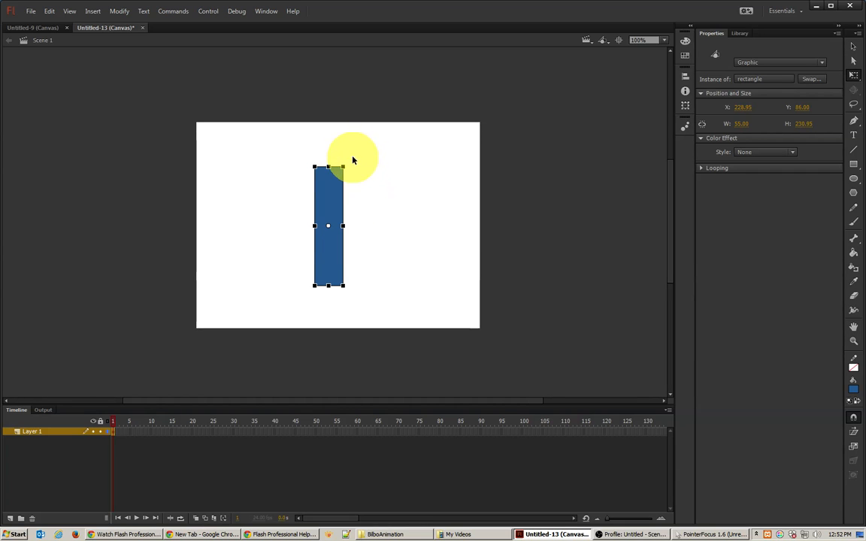
mouse_move(350, 162)
left_mouse_down()
mouse_move(389, 246)
mouse_move(309, 290)
mouse_move(297, 203)
mouse_move(346, 185)
mouse_move(387, 252)
mouse_move(338, 299)
mouse_move(307, 302)
mouse_move(323, 304)
mouse_move(372, 201)
mouse_move(341, 178)
left_mouse_up()
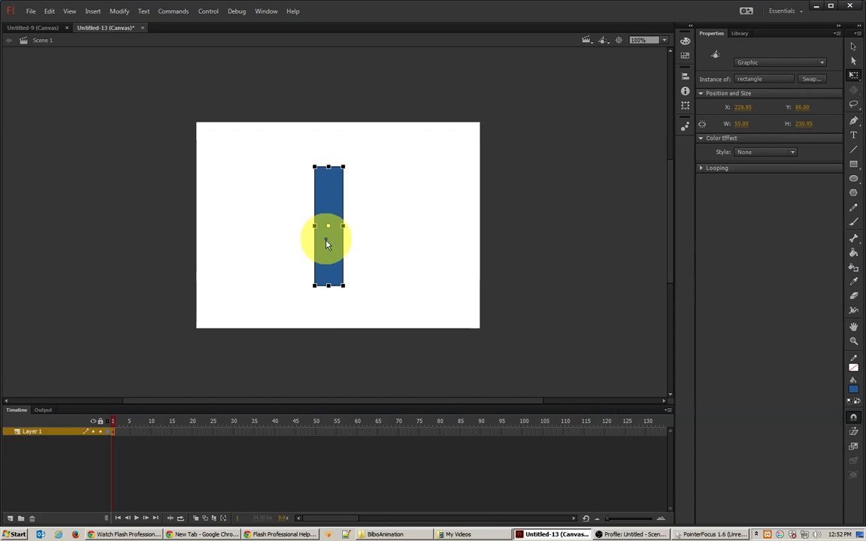
key("Escape")
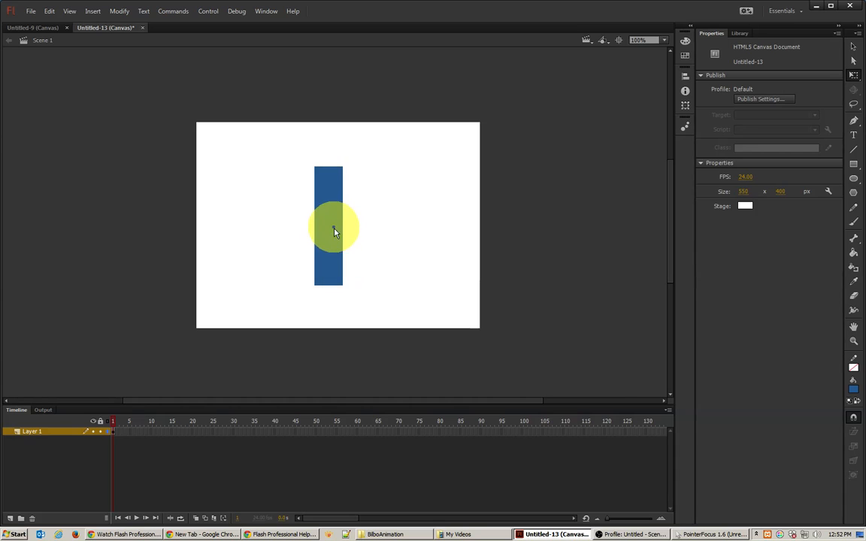
- Convert the rectangle instance to another Graphic symbol named "spinning rectangle", nesting the original symbol inside it
left_click(337, 235)
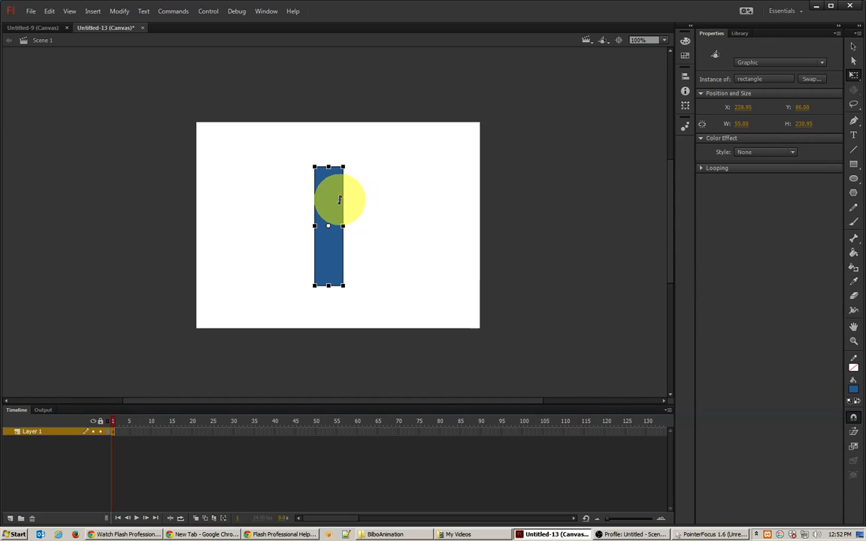
left_click(854, 47)
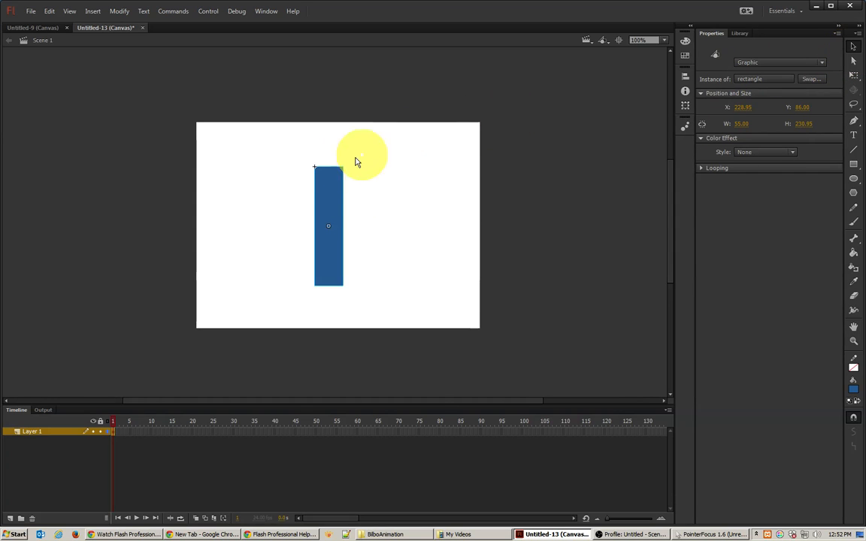
right_click(327, 201)
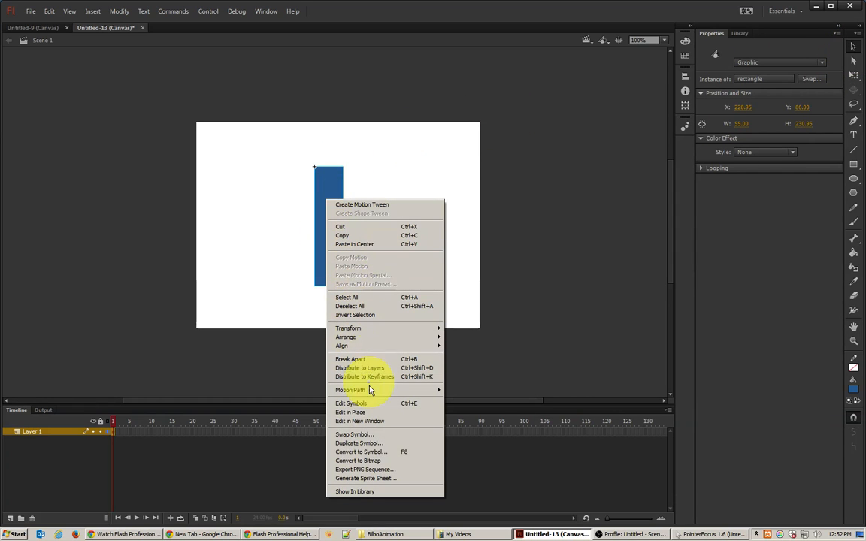
left_click(380, 452)
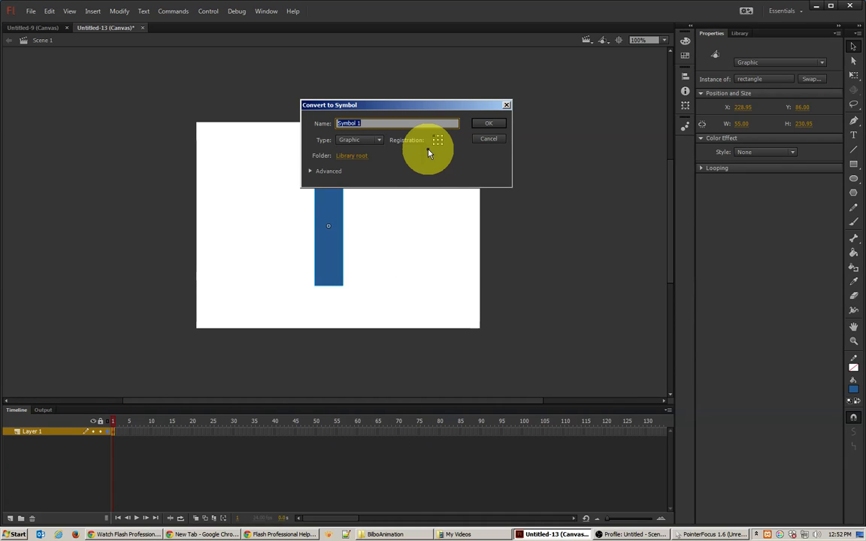
type("spinning rectangle")
key("Return")
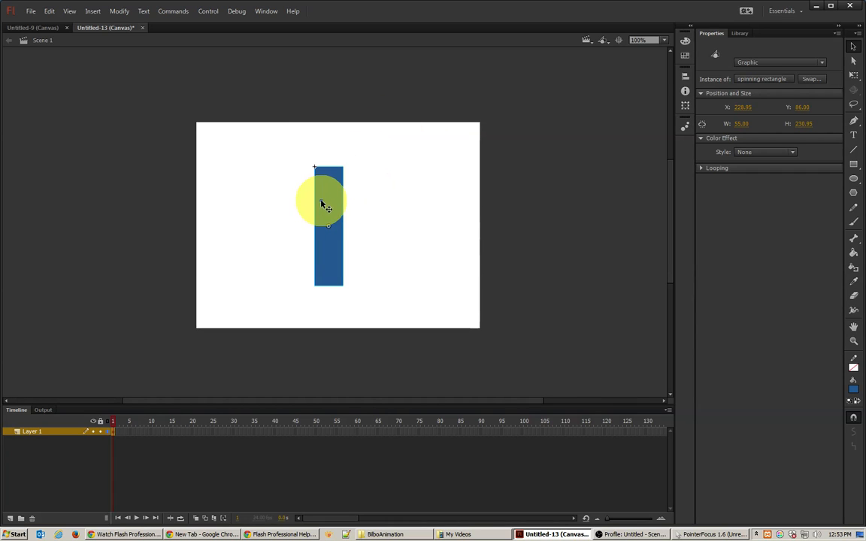
- Open the spinning rectangle symbol for editing and insert a keyframe at frame 30 of its Layer 1
double_click(324, 202)
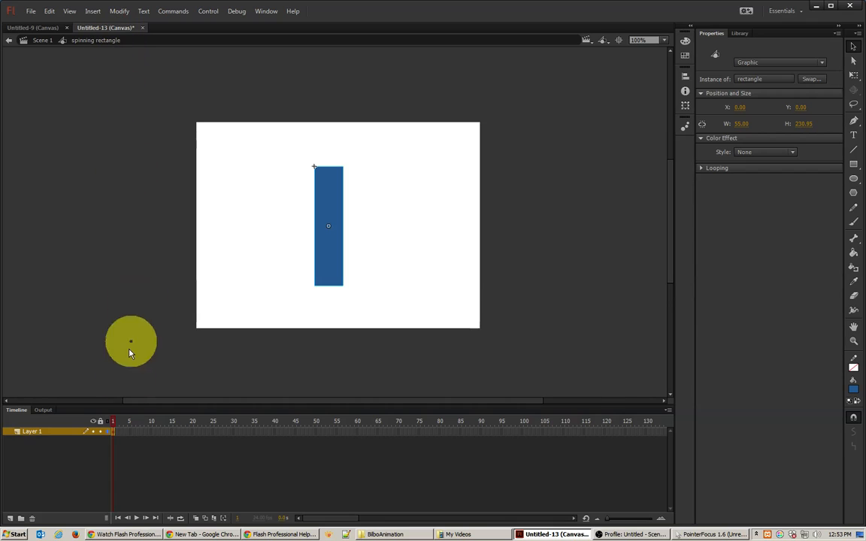
left_click(113, 432)
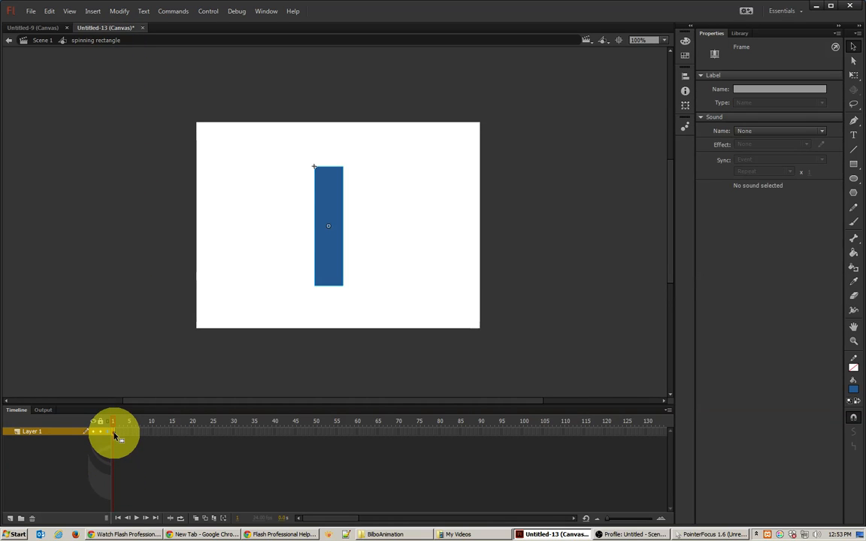
left_click(235, 433)
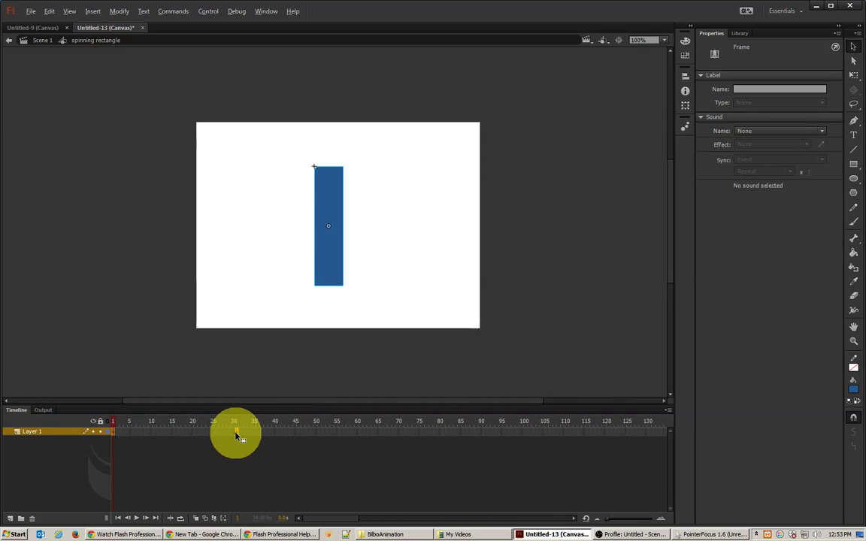
key("F6")
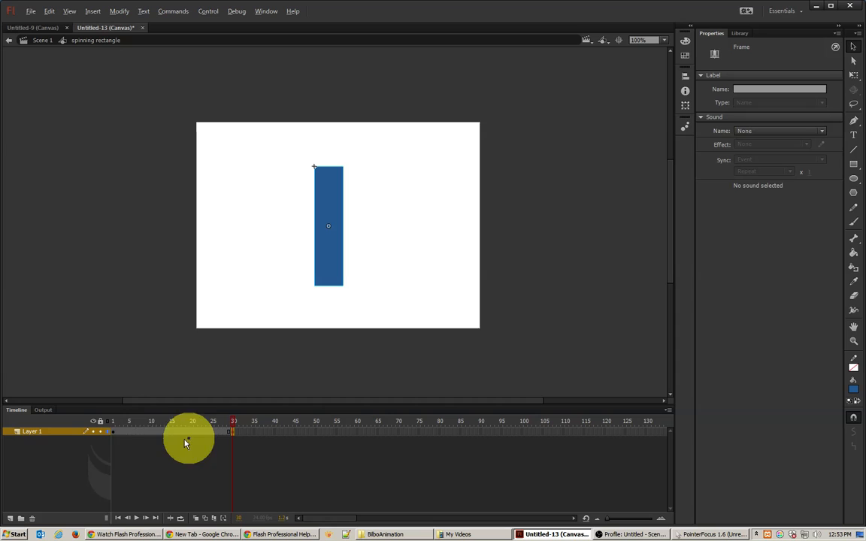
left_click(114, 433)
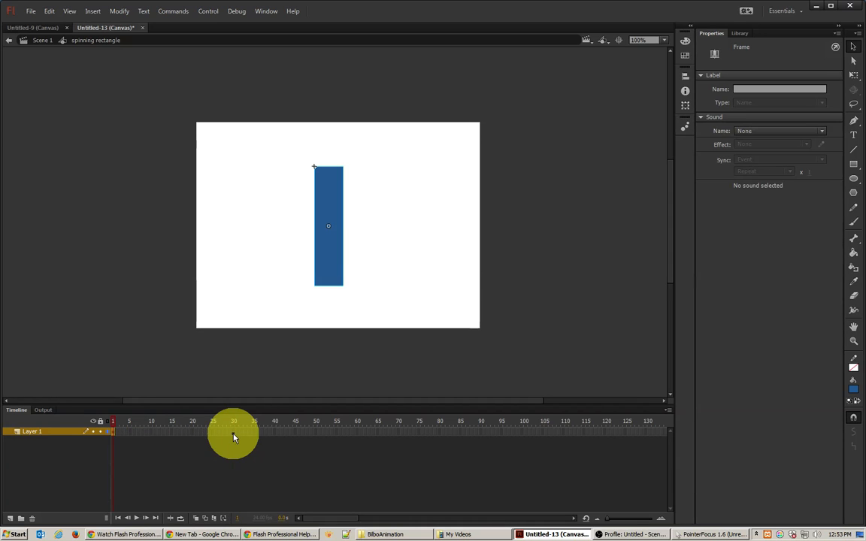
right_click(234, 431)
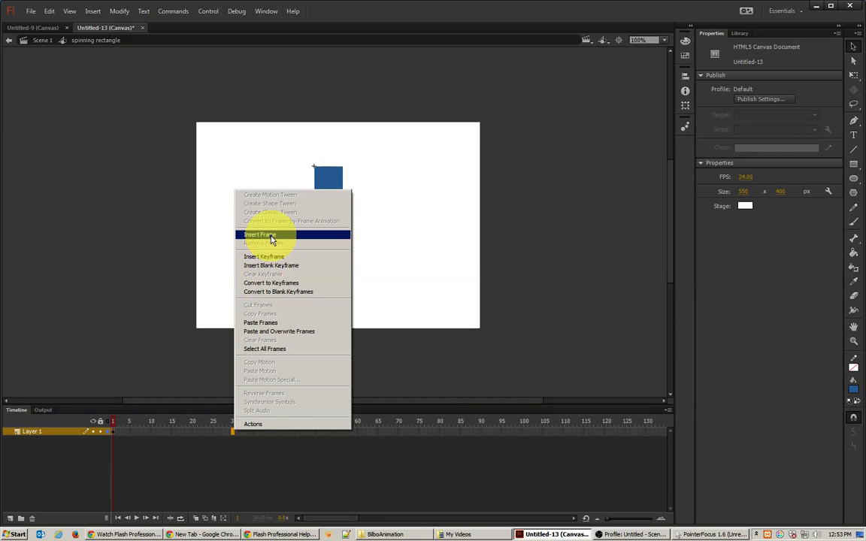
left_click(272, 258)
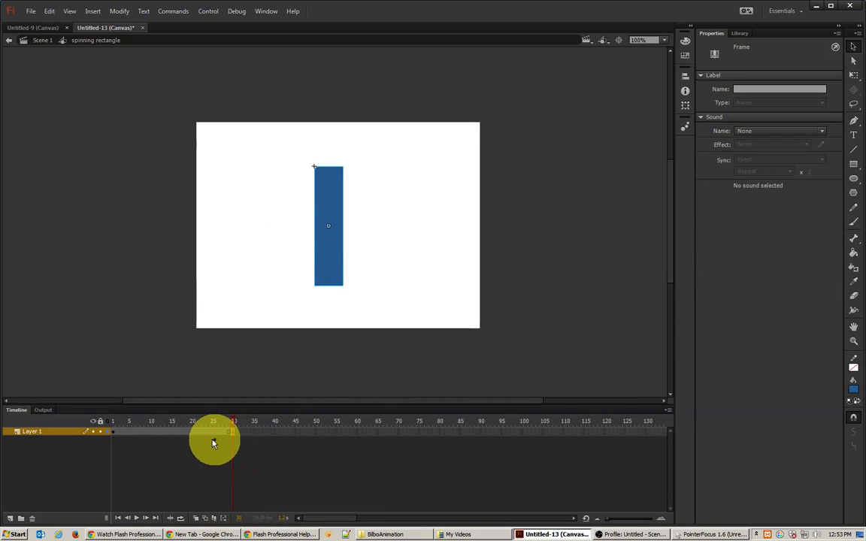
- Create a classic tween between the keyframes at frames 1 and 30 and set its rotation to CW
right_click(174, 433)
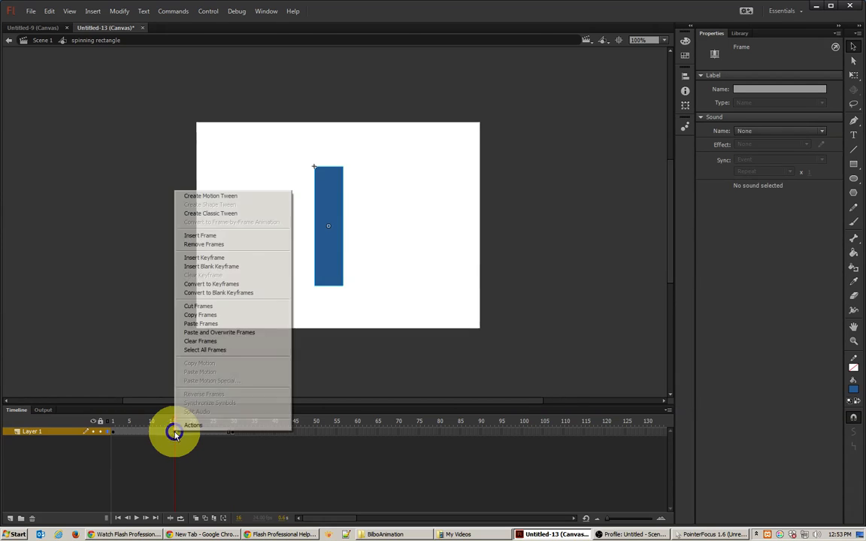
left_click(218, 214)
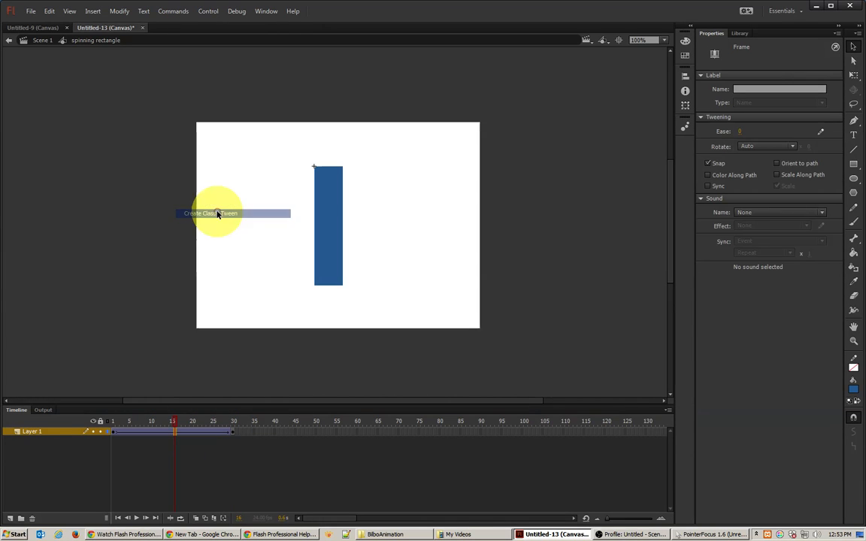
left_click(187, 433)
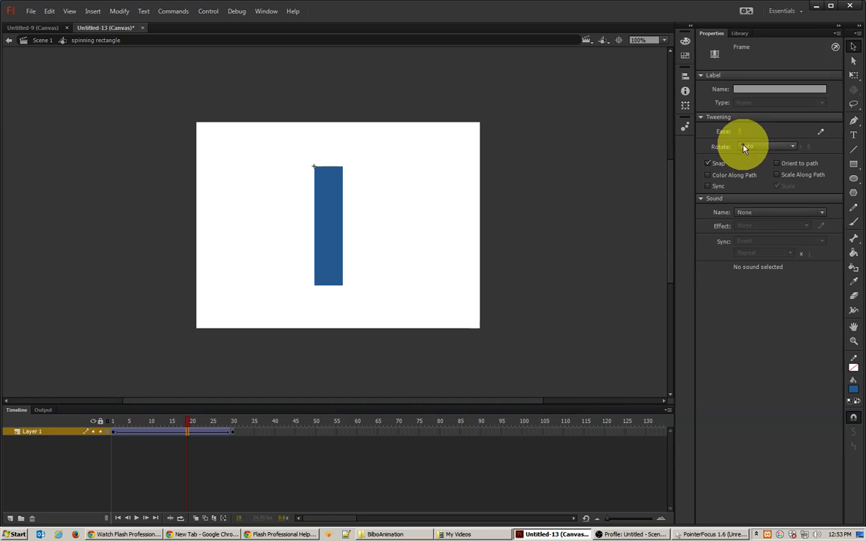
left_click(767, 147)
left_click(754, 179)
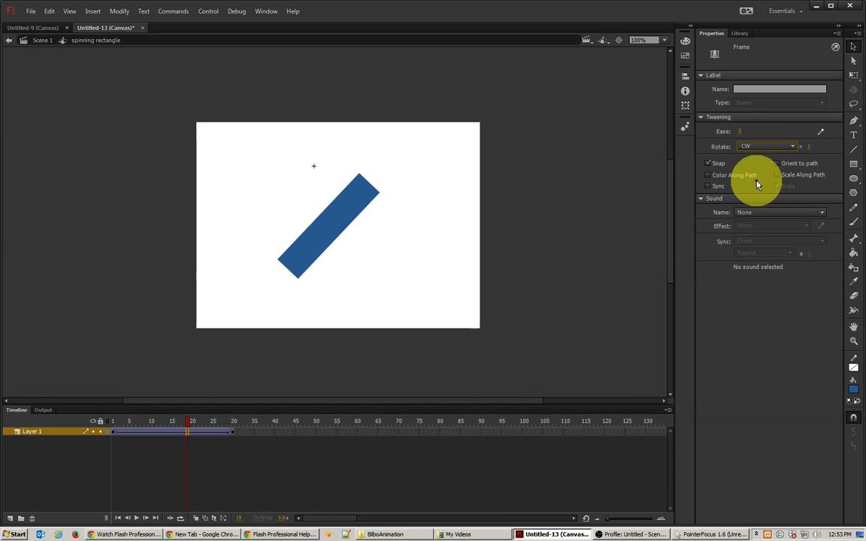
left_click_drag(190, 427, 233, 425)
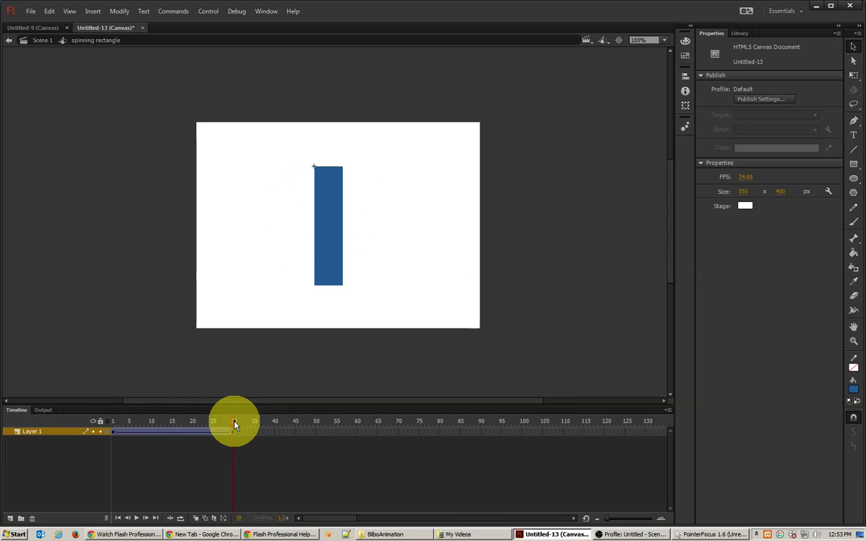
- Return to Scene 1 and extend Layer 1 of the main timeline with frames up to frame 30
left_click(44, 41)
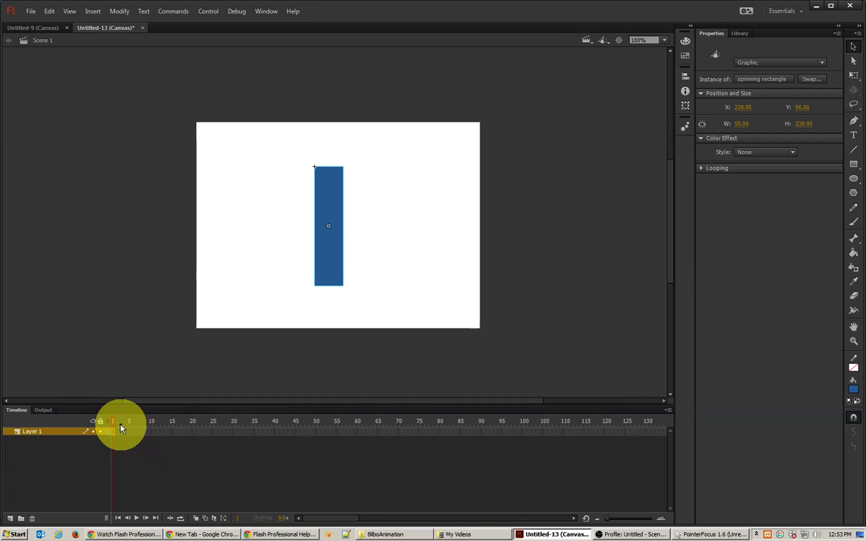
mouse_move(117, 425)
left_mouse_down()
mouse_move(194, 417)
mouse_move(132, 425)
left_mouse_up()
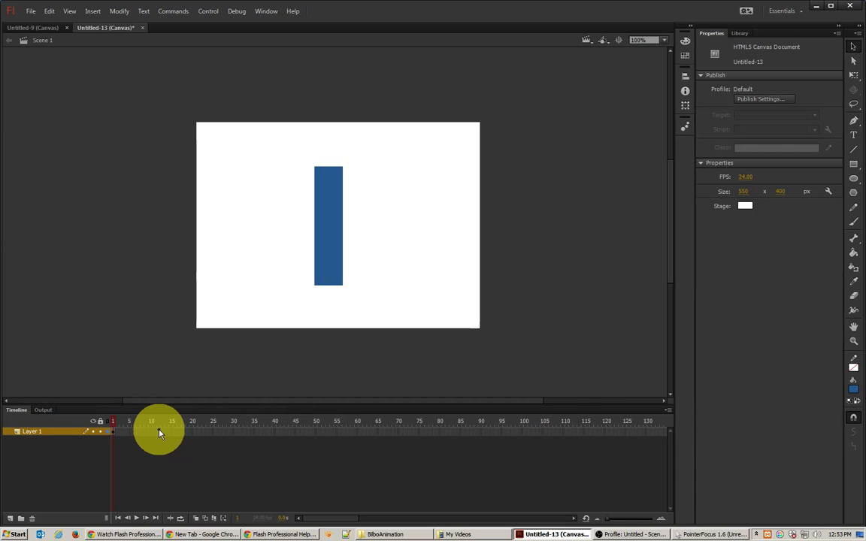
right_click(232, 434)
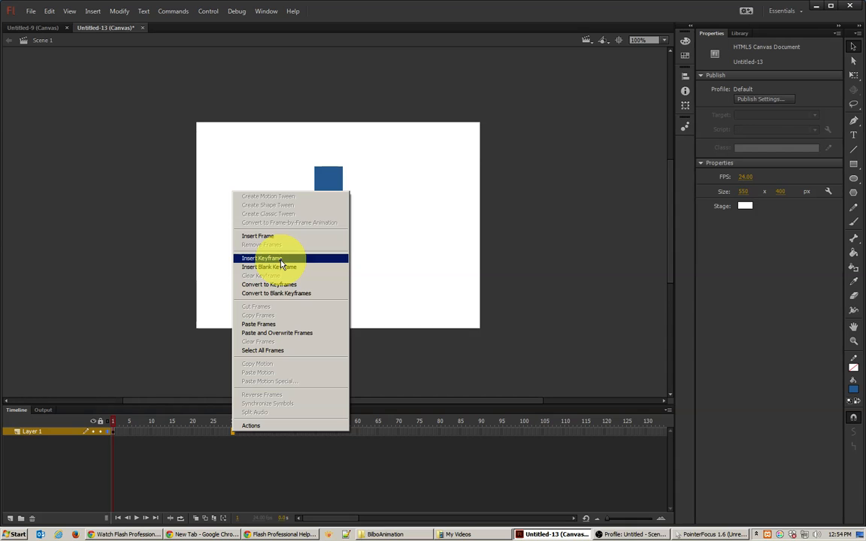
left_click(271, 236)
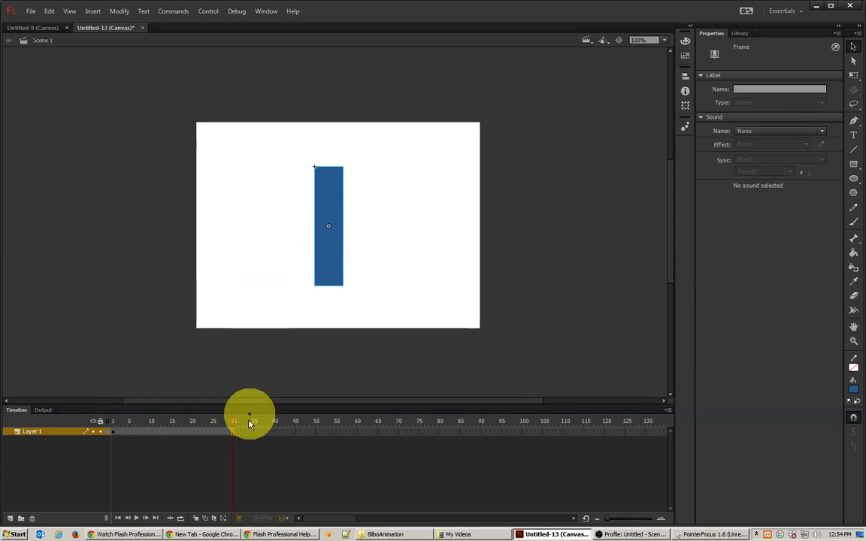
- Extend Layer 1 of the main timeline to frame 65 and clear the extra keyframe there
left_click_drag(235, 430, 378, 435)
left_click(232, 434)
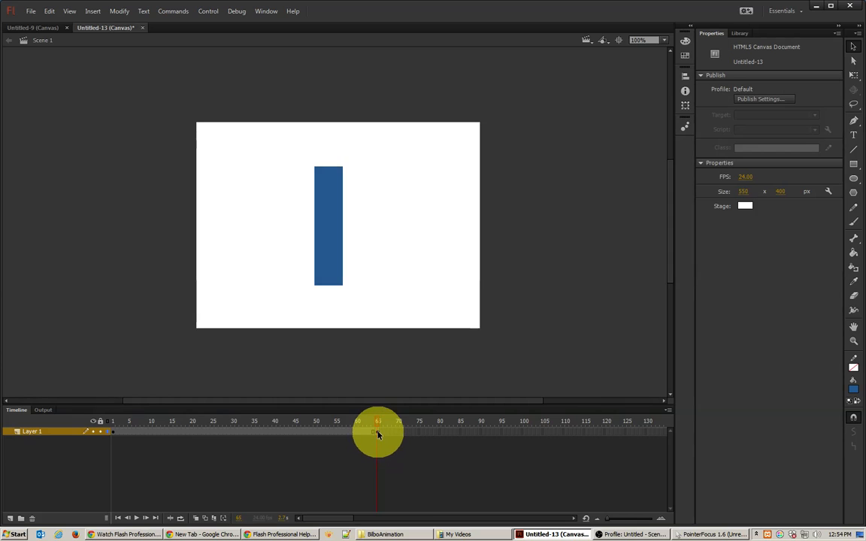
left_click(378, 434)
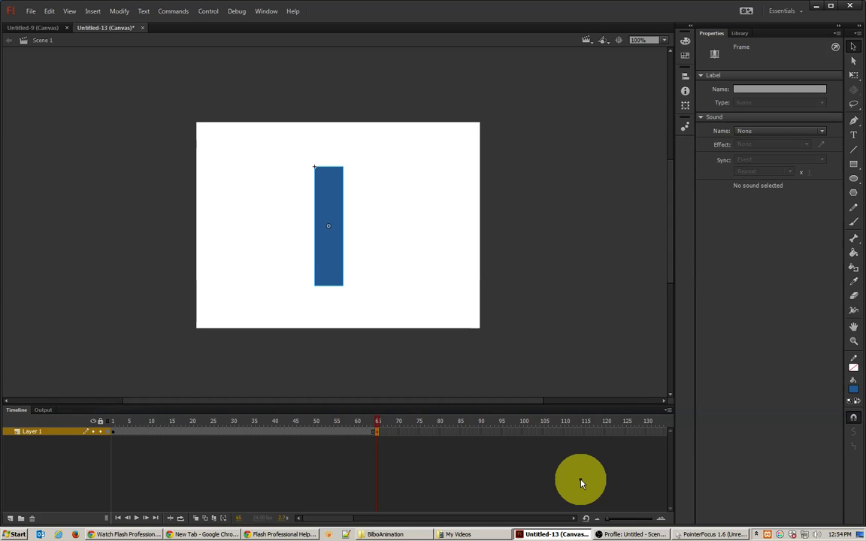
right_click(379, 436)
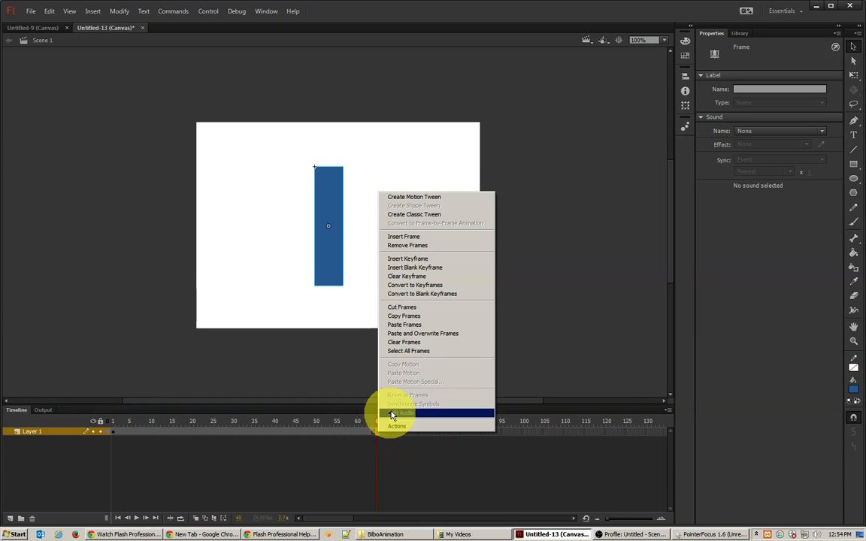
left_click(414, 278)
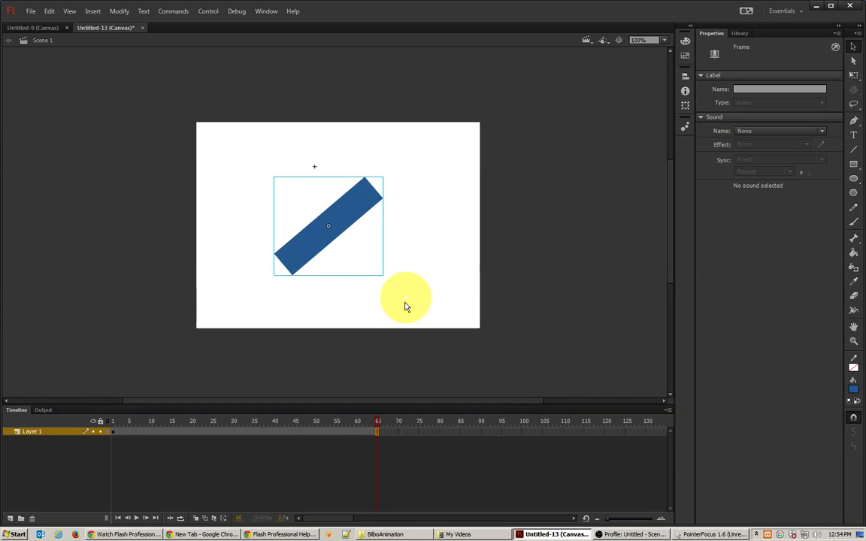
- Extend Layer 1 with frames up to frame 89 and scrub the timeline to check the spin
left_click_drag(378, 427, 254, 431)
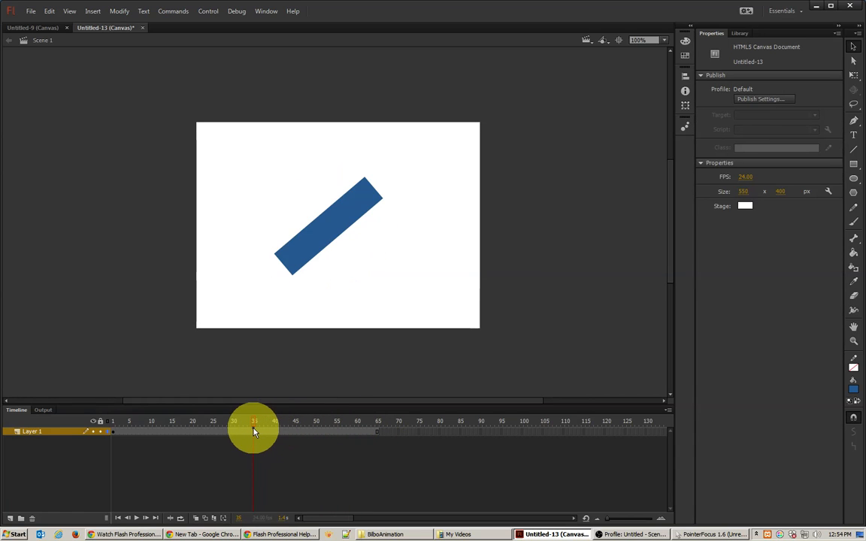
right_click(478, 435)
left_click(494, 238)
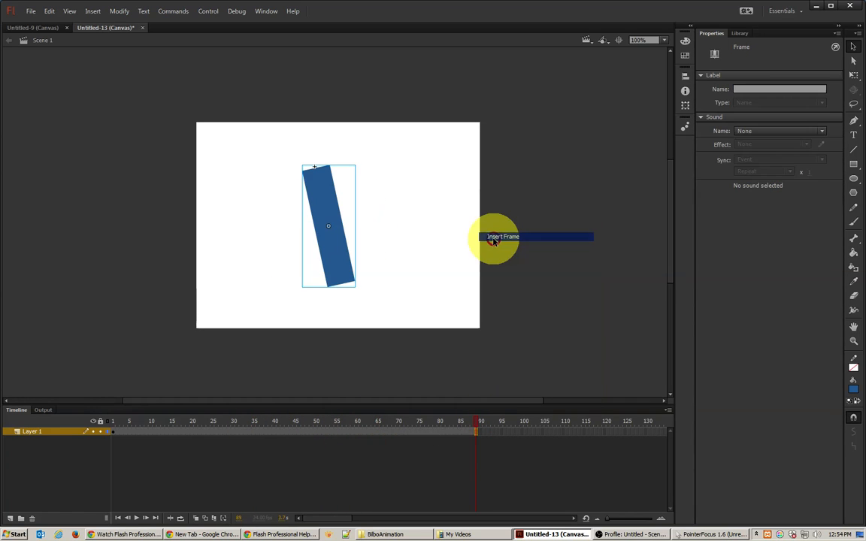
left_click_drag(443, 422, 191, 439)
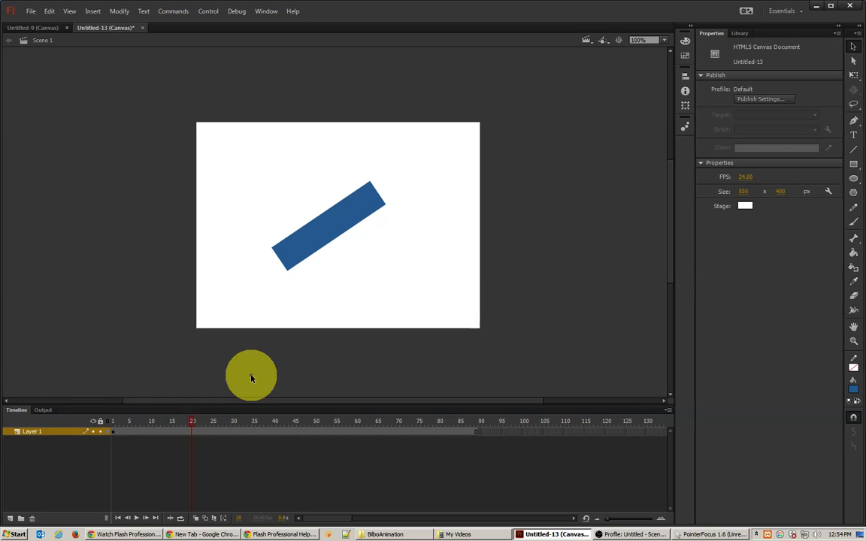
- Scrub the animation inside the spinning rectangle symbol and compare it with the playback on the Scene 1 timeline up to frame 70
left_click(303, 242)
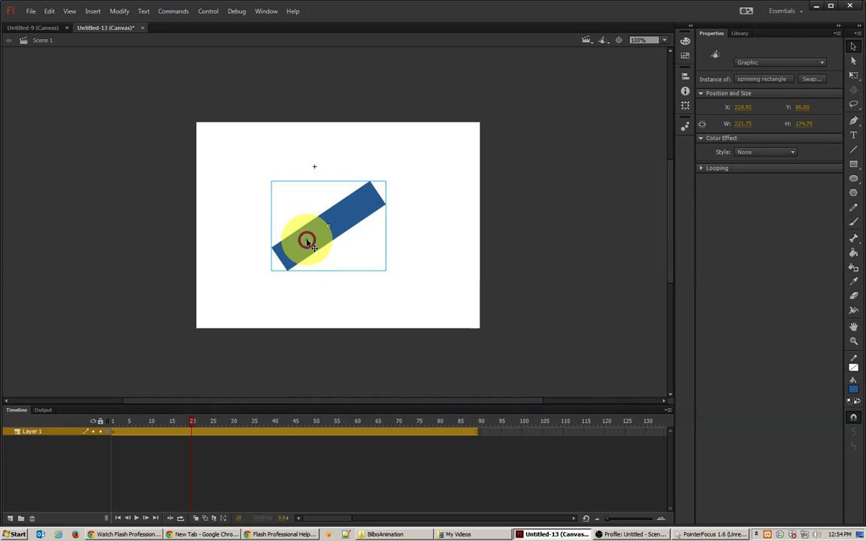
double_click(297, 248)
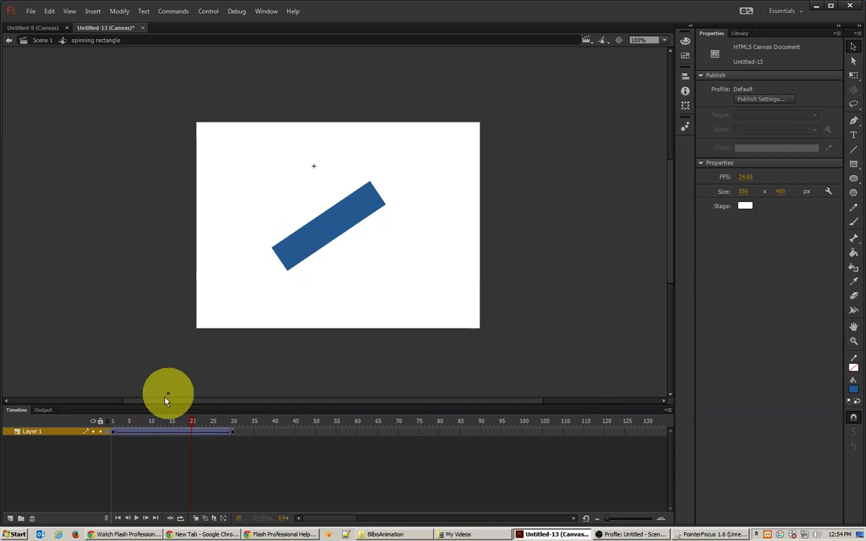
left_click(157, 425)
left_click_drag(156, 426, 125, 418)
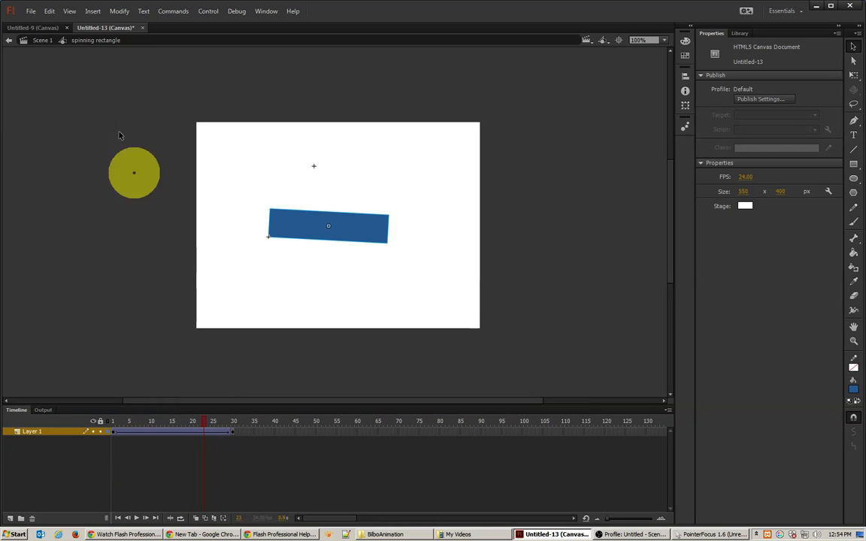
left_click(36, 40)
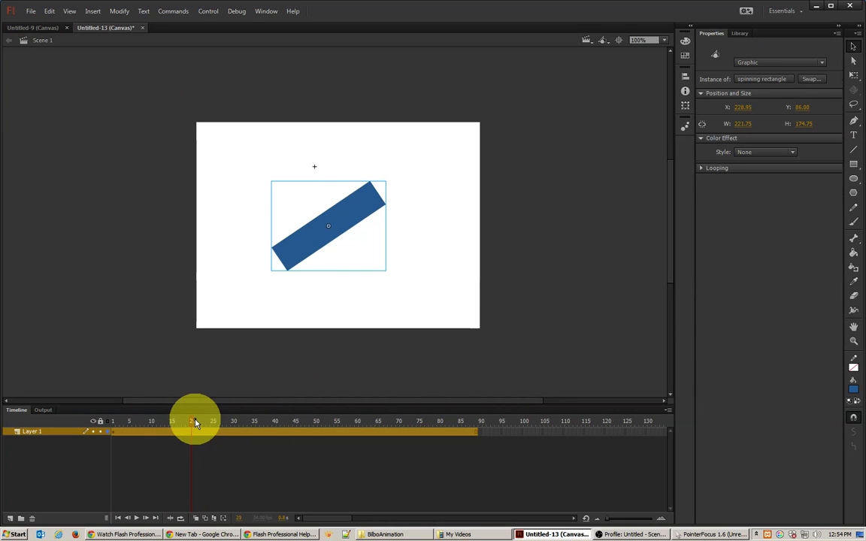
left_click_drag(193, 421, 398, 448)
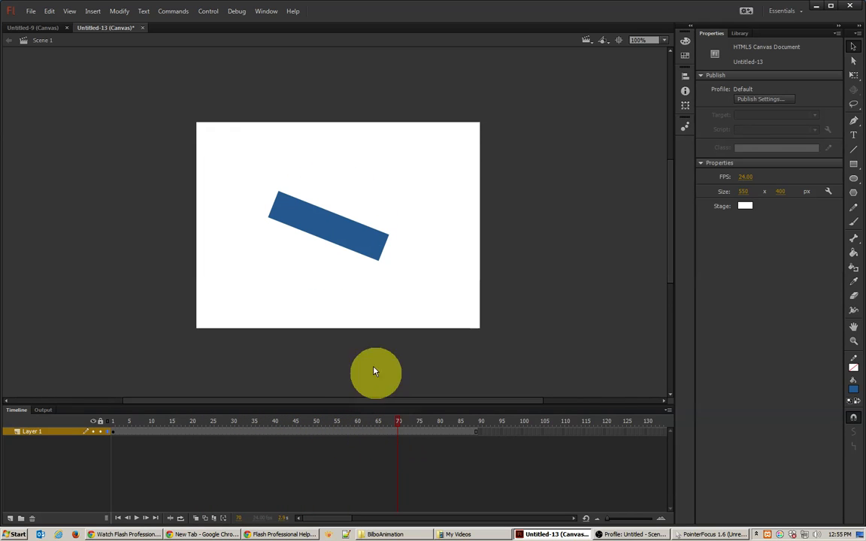
- Set the spinning rectangle instance's looping to Single Frame with first frame 7
left_click(329, 225)
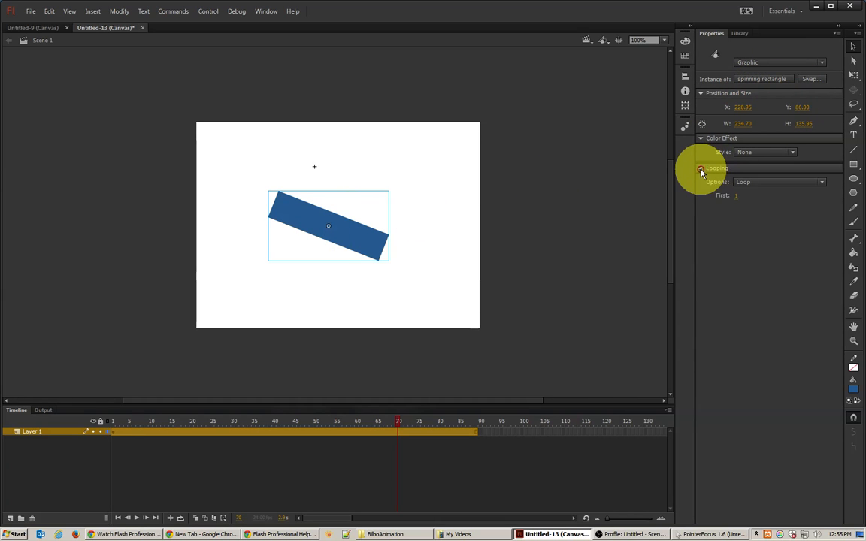
left_click(742, 183)
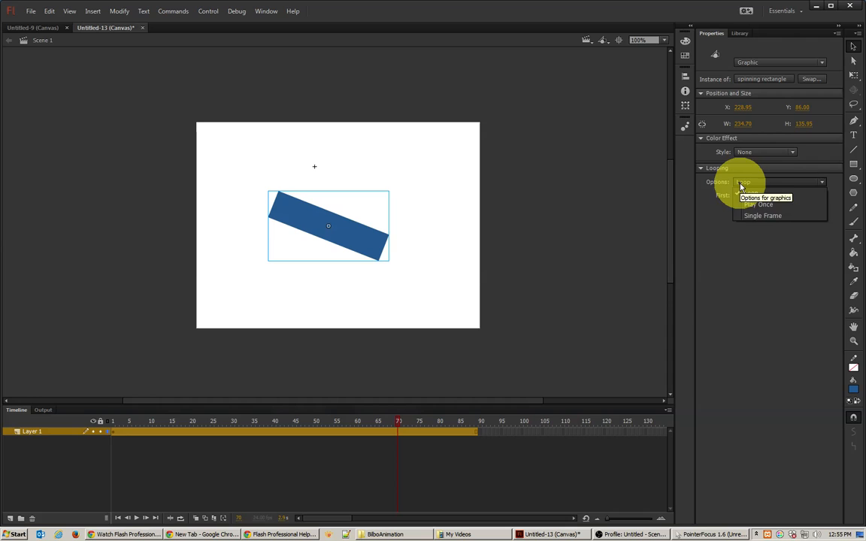
left_click(758, 216)
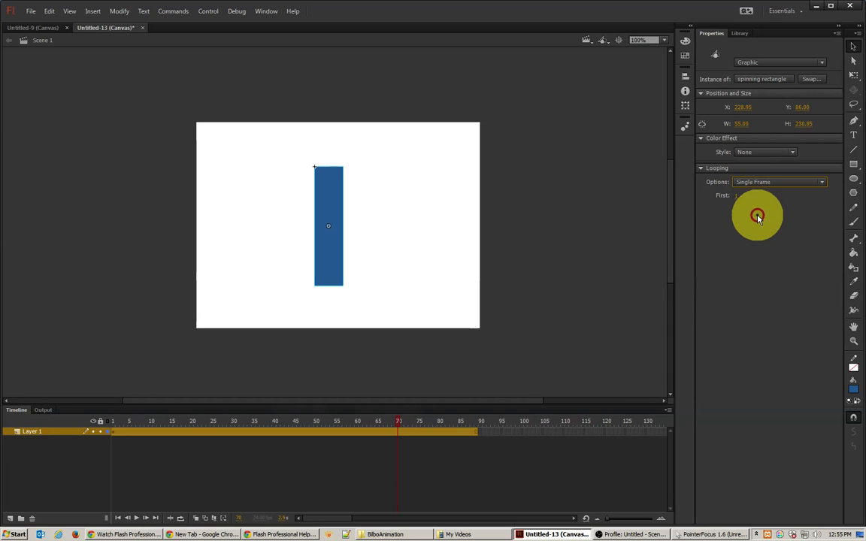
left_click_drag(739, 197, 742, 200)
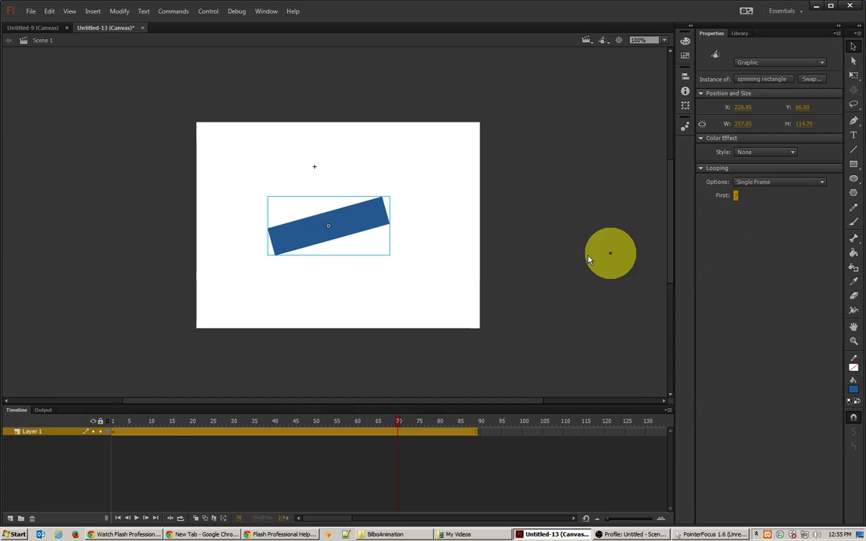
- Switch the instance's looping option back to Loop and scrub the main timeline back to frame 1
left_click(781, 183)
left_click(752, 194)
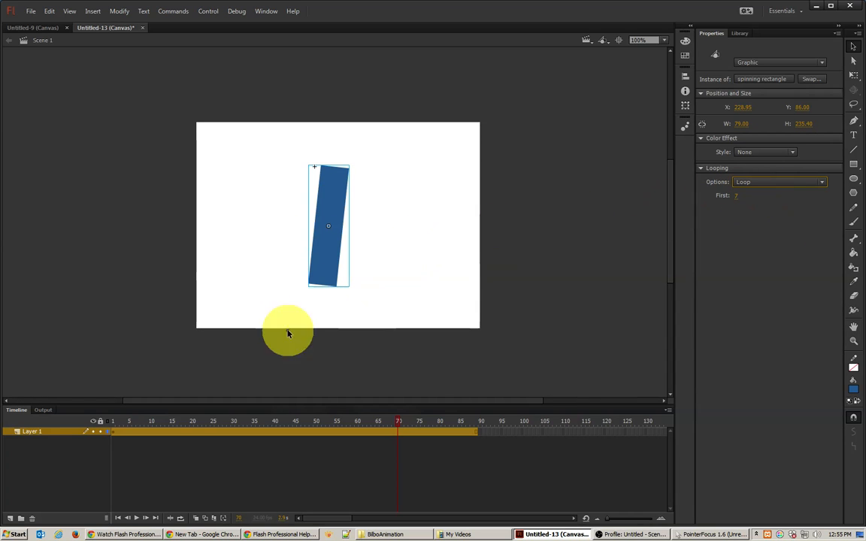
left_click(207, 421)
left_click_drag(207, 421, 119, 439)
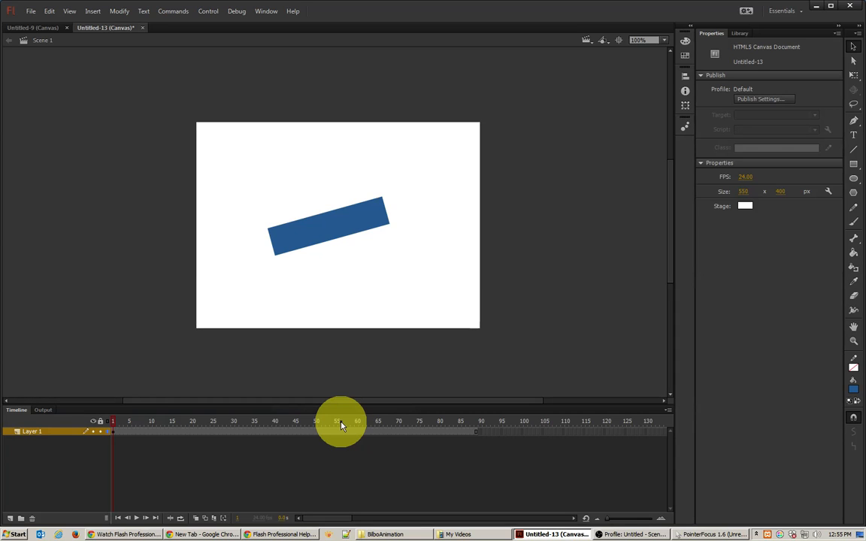
- Move the rectangle on frame 1 up to about X 219, Y -14 and insert keyframes at frames 24 and 46
left_click(113, 433)
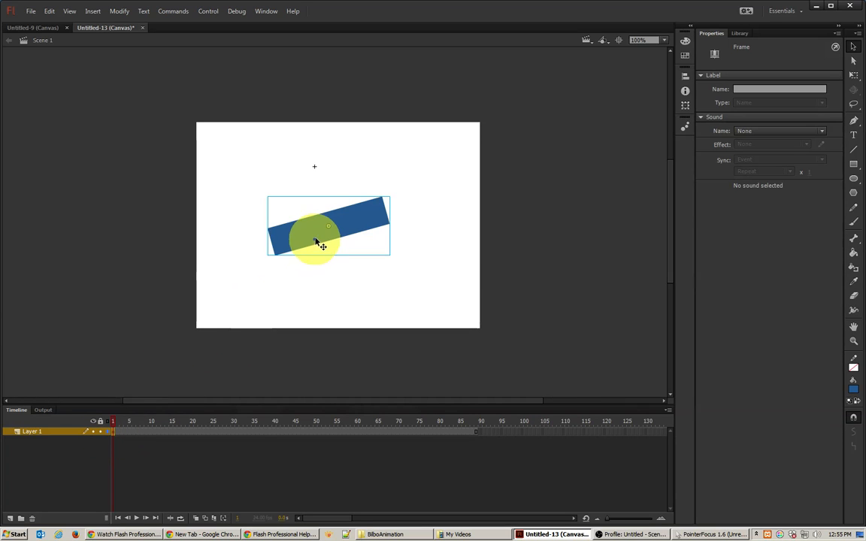
left_click_drag(315, 238, 313, 186)
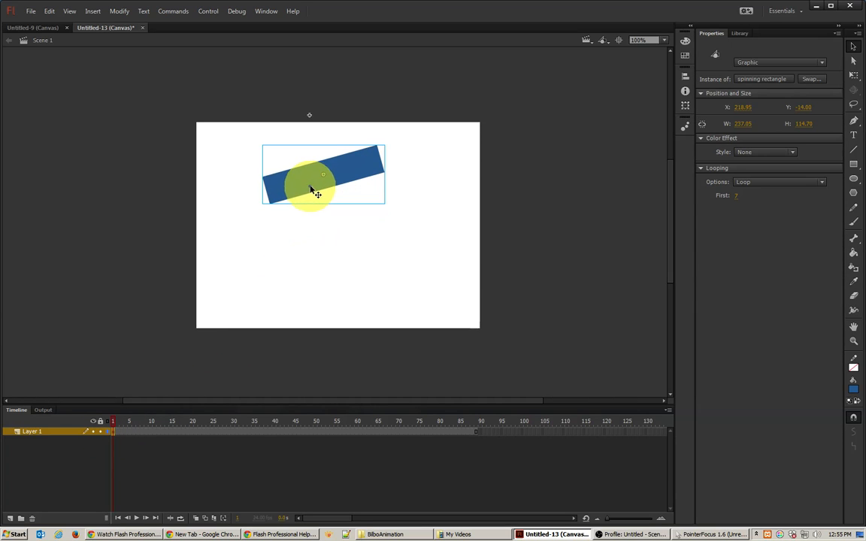
left_click(114, 434)
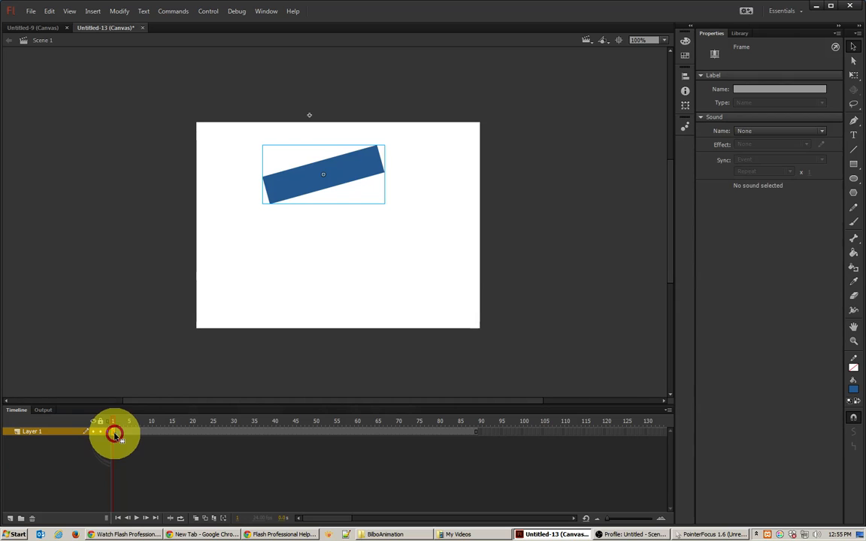
left_click(208, 435)
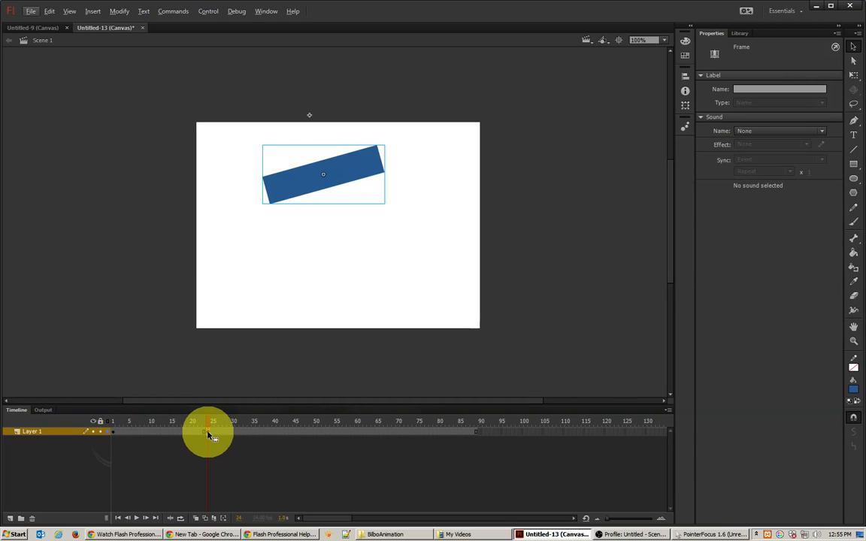
left_click_drag(208, 434, 298, 436)
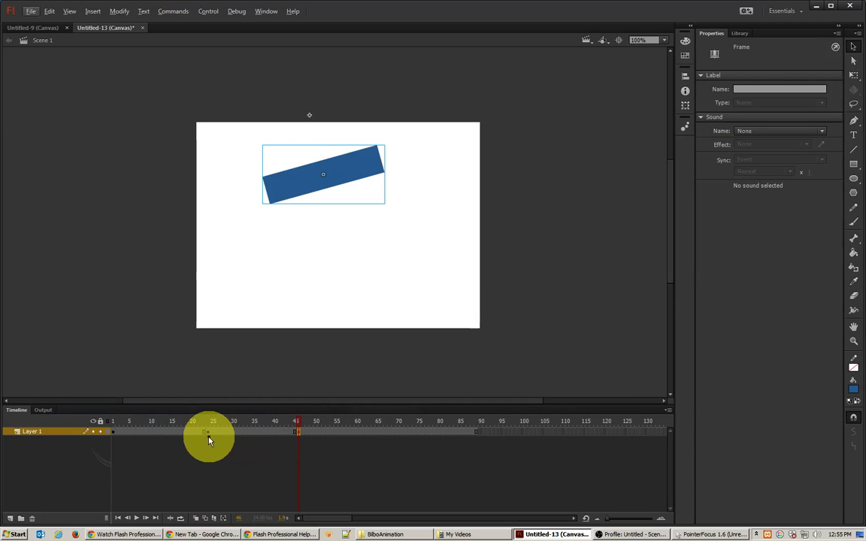
- Move the rectangle on frame 24 down to about Y 211 and create classic tweens between the three keyframes
left_click(208, 437)
left_click_drag(338, 164, 331, 286)
left_click_drag(184, 436, 242, 433)
right_click(242, 435)
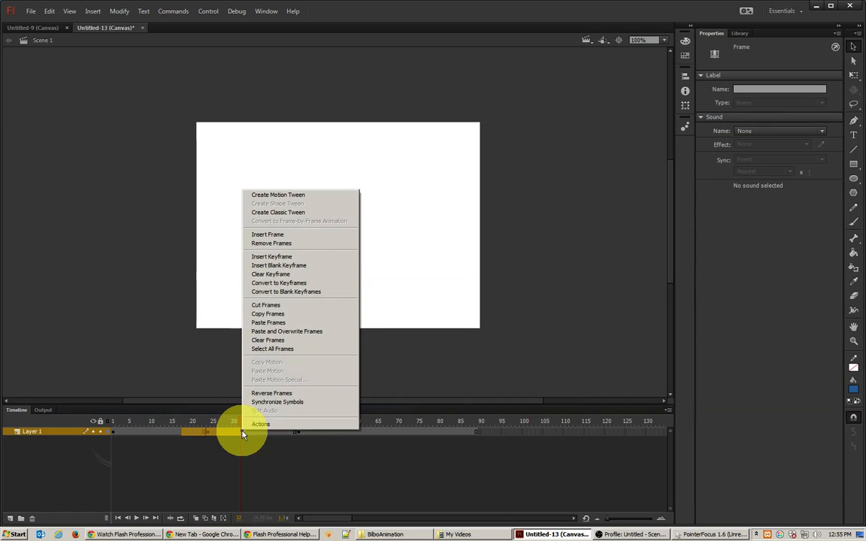
left_click(297, 213)
left_click_drag(222, 426, 206, 443)
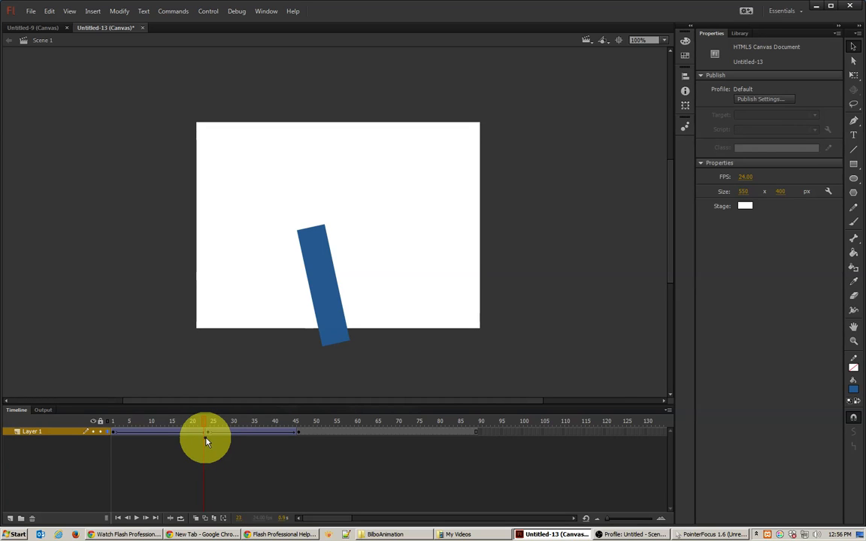
- Set the looping first frame of the rectangle instance on keyframe 24 to 24
left_click_drag(205, 436, 208, 436)
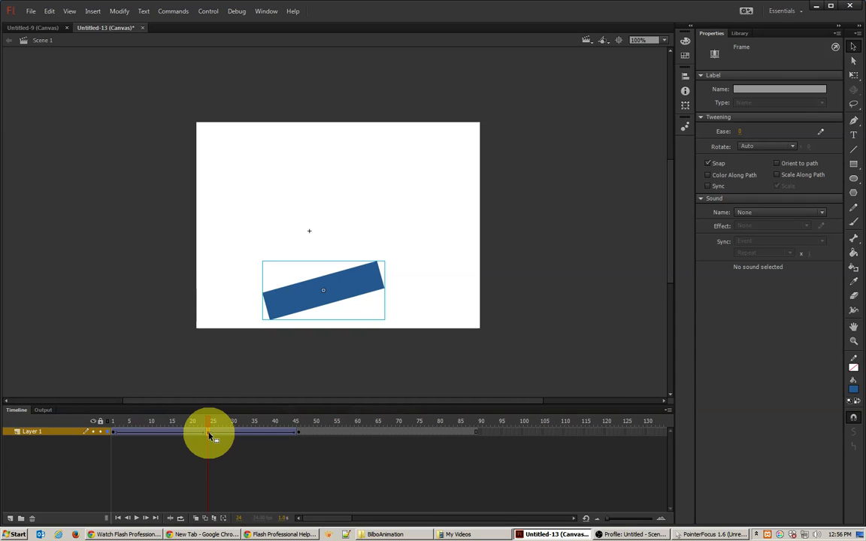
left_click(341, 288)
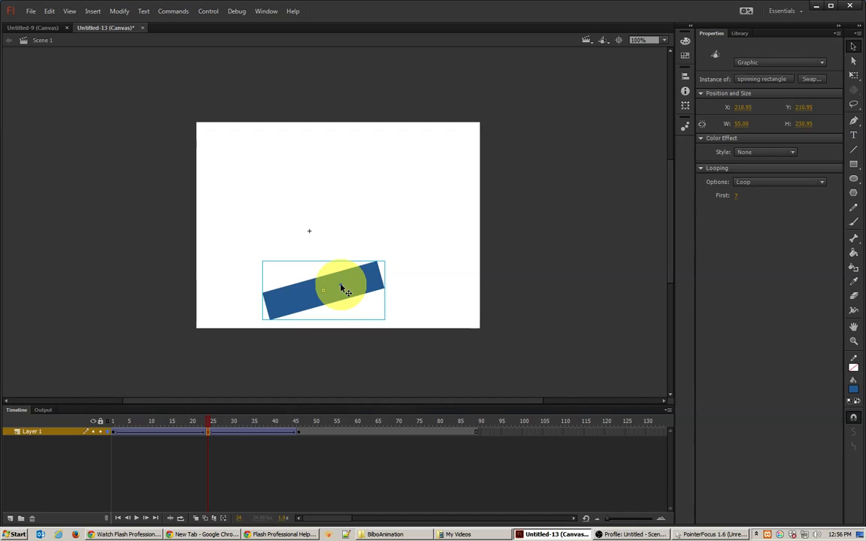
left_click(736, 197)
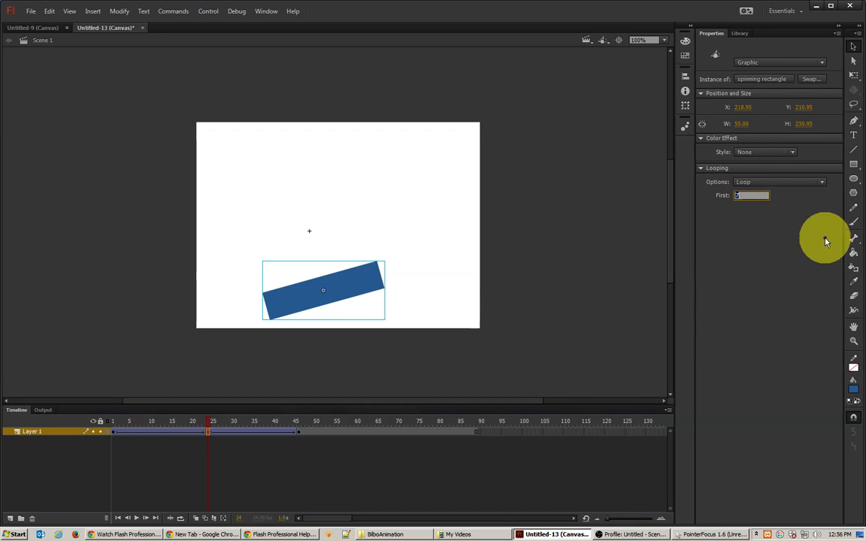
type("24")
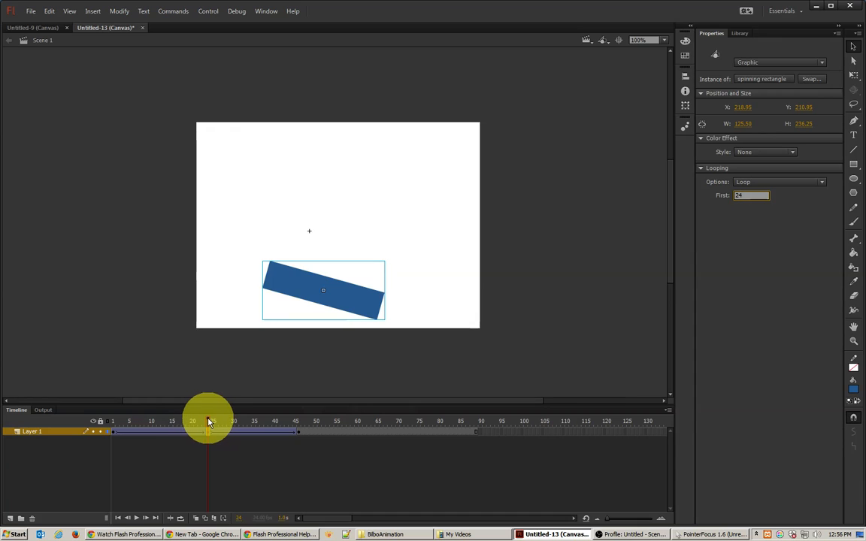
- Set the looping first frame of the rectangle instance on keyframe 24 to 1
mouse_move(210, 423)
left_mouse_down()
mouse_move(129, 423)
mouse_move(184, 436)
mouse_move(236, 433)
mouse_move(211, 434)
left_mouse_up()
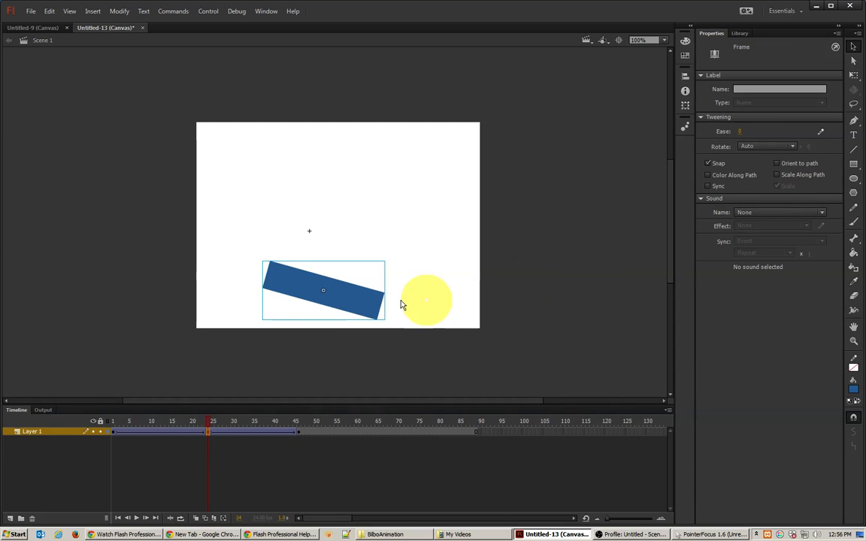
left_click(309, 299)
left_click(740, 197)
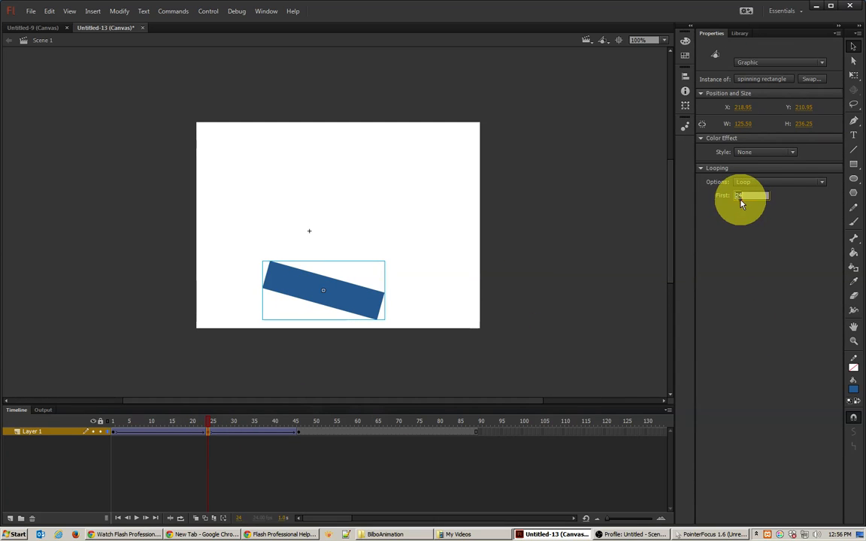
type("1")
key("Return")
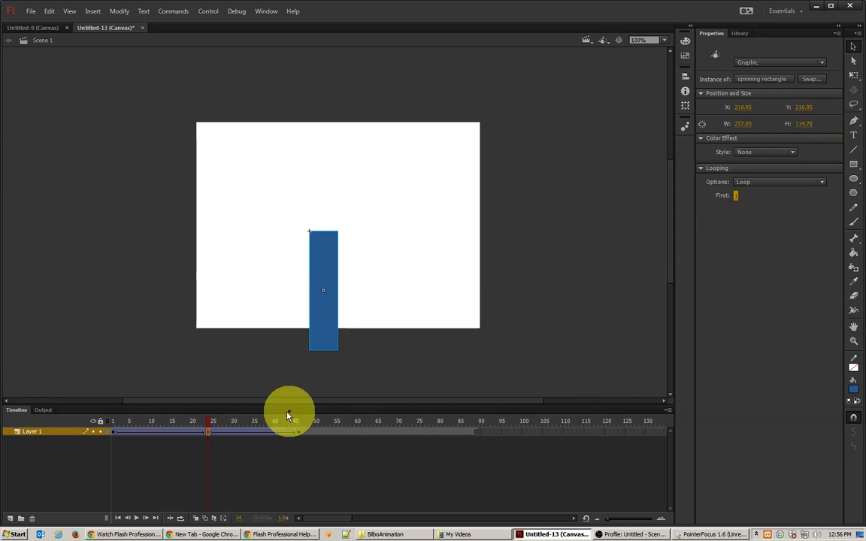
- Move the middle keyframe to frame 30 and the last keyframe to frame 61, and check frame 30
left_click(210, 433)
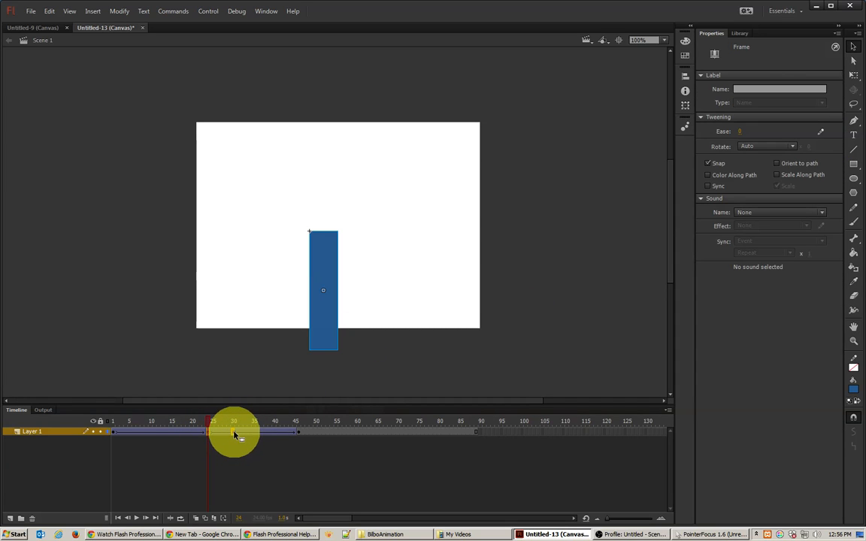
left_click_drag(236, 436, 234, 435)
left_click(297, 434)
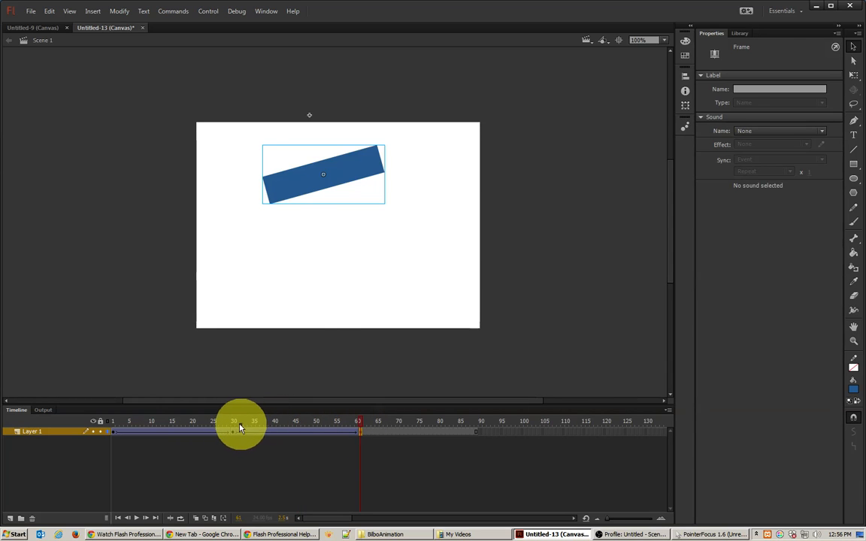
mouse_move(240, 428)
left_mouse_down()
mouse_move(121, 425)
mouse_move(237, 436)
mouse_move(226, 423)
mouse_move(232, 429)
left_mouse_up()
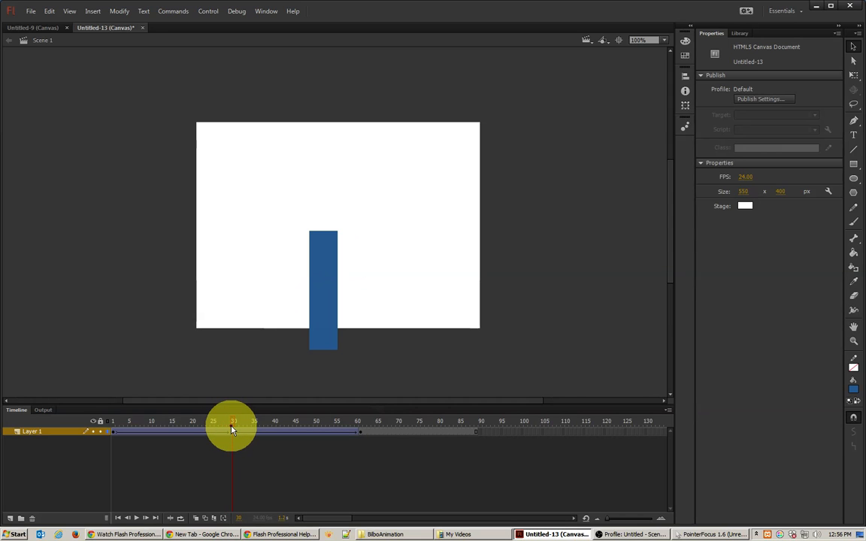
- Check the looping settings of the rectangle instance on keyframe 30 and inspect tweened frames 23 and 17
left_click(233, 430)
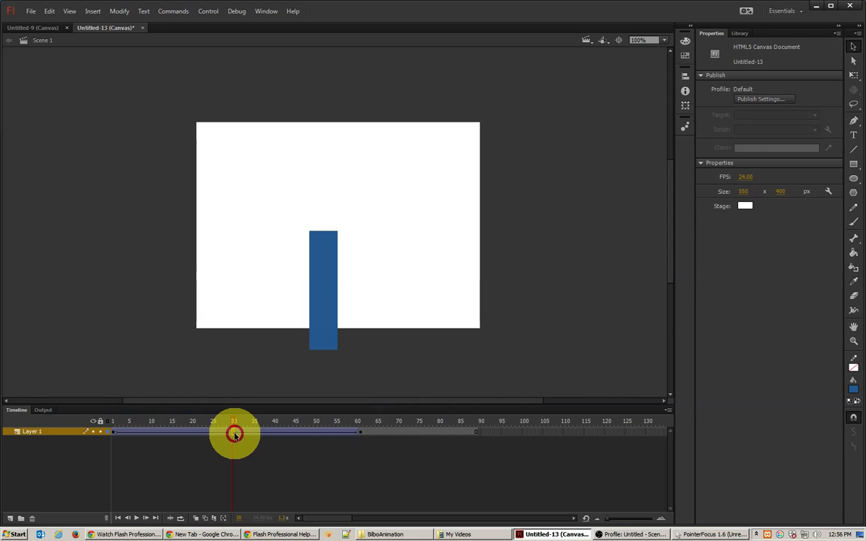
left_click(325, 286)
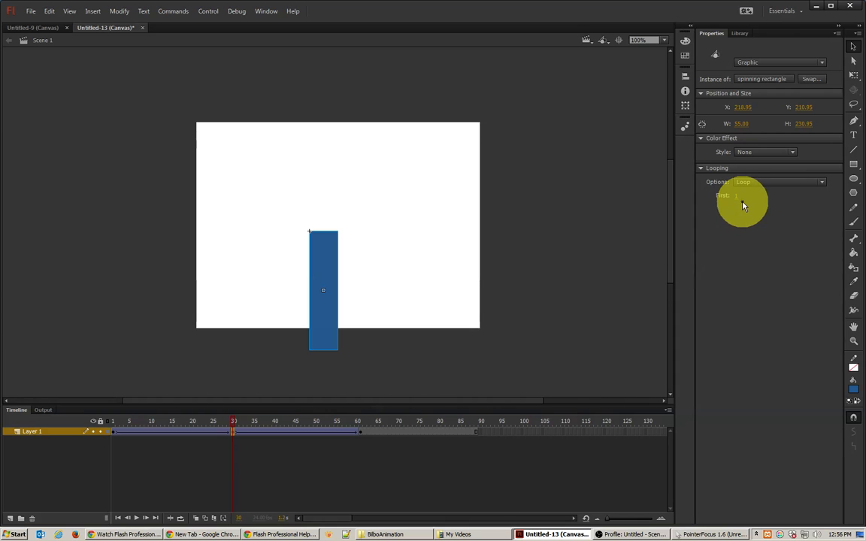
left_click(203, 431)
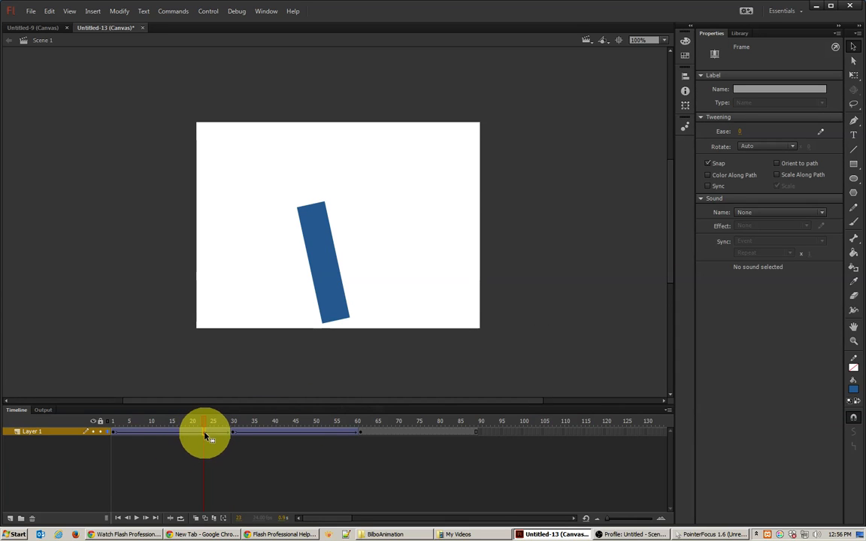
left_click(179, 431)
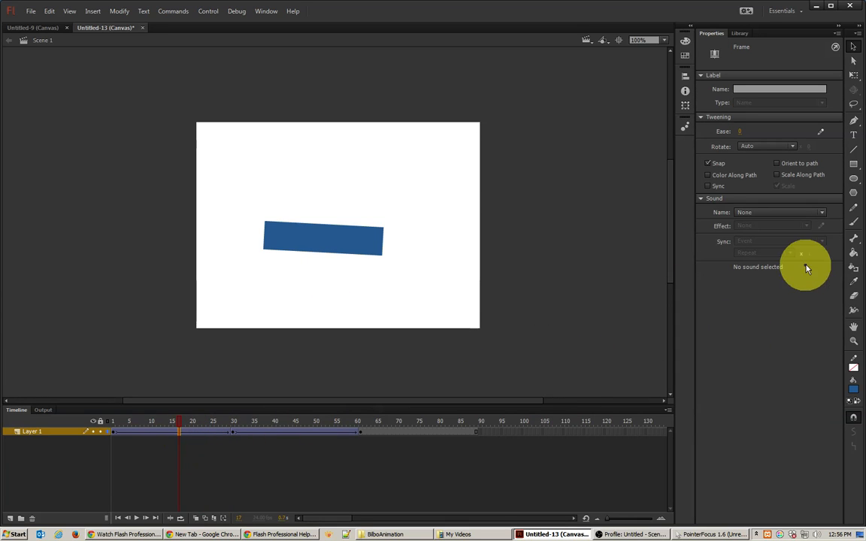
left_click(264, 216)
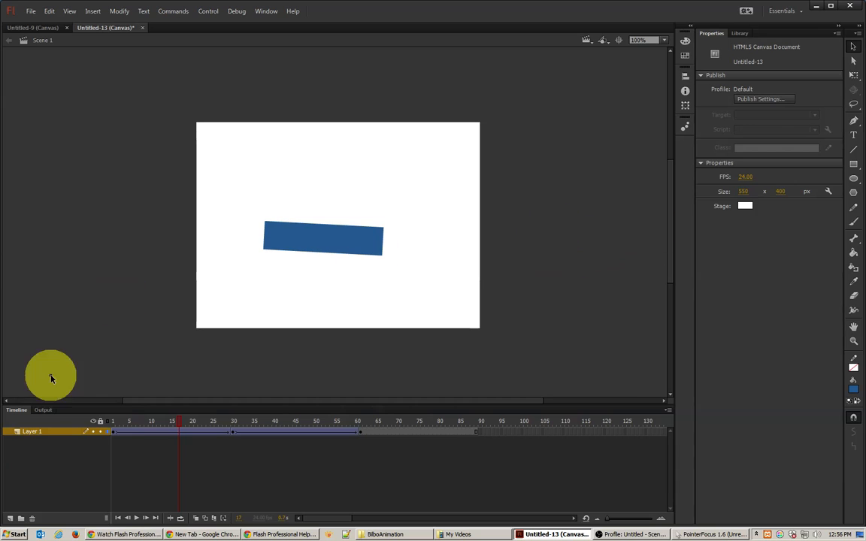
- Set the looping first frame of the rectangle instance on keyframe 1 to 1
left_click(111, 433)
left_click(346, 164)
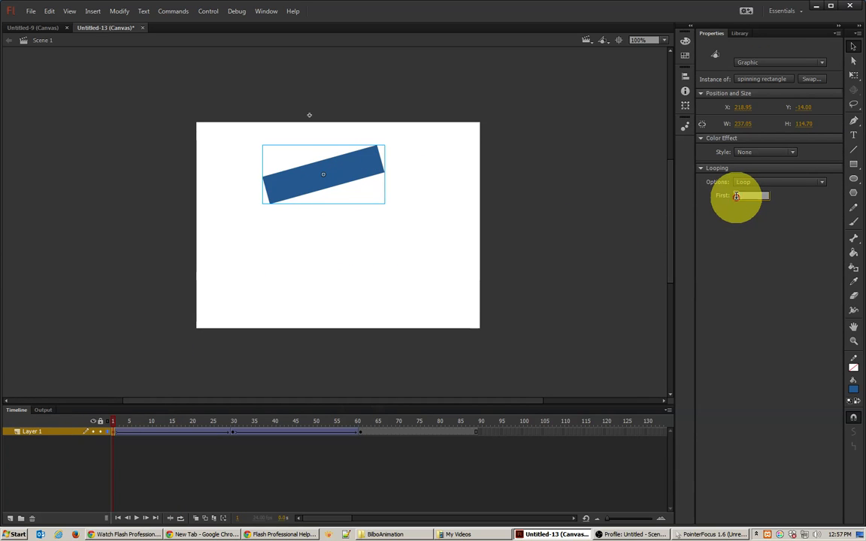
type("1")
key("Return")
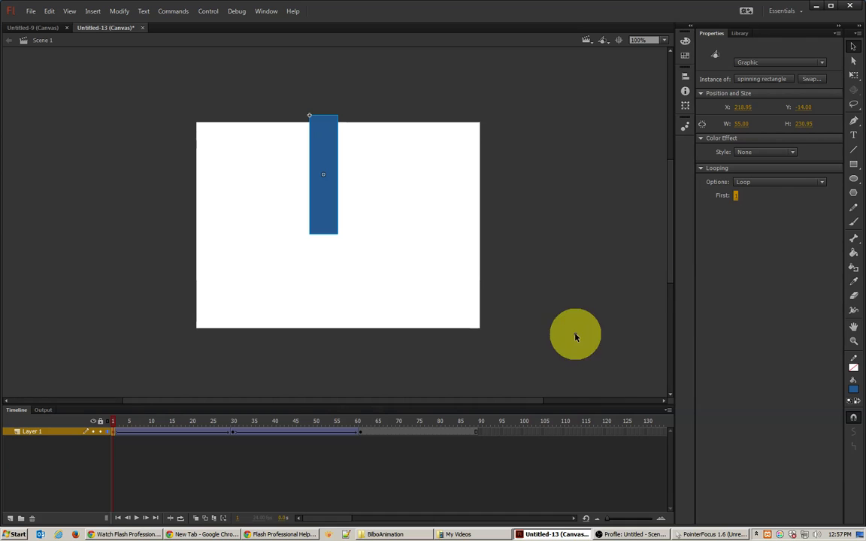
- Preview the motion from frame 30 to 61 and set the rectangle's looping first frame on keyframe 61 to 1
left_click(234, 433)
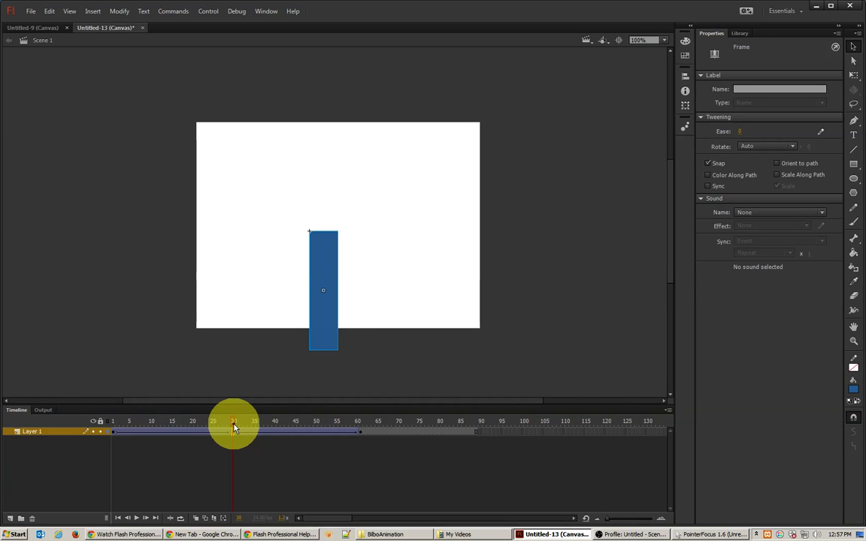
left_click_drag(232, 424, 358, 455)
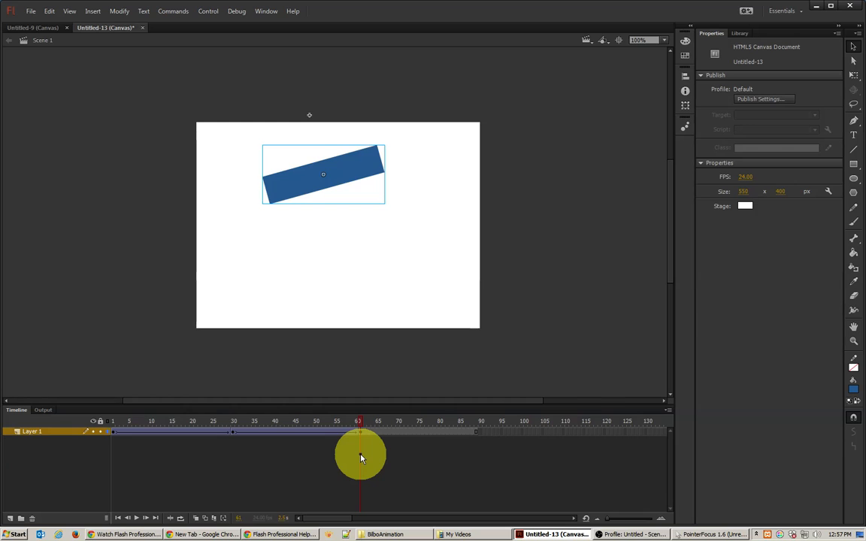
left_click(359, 431)
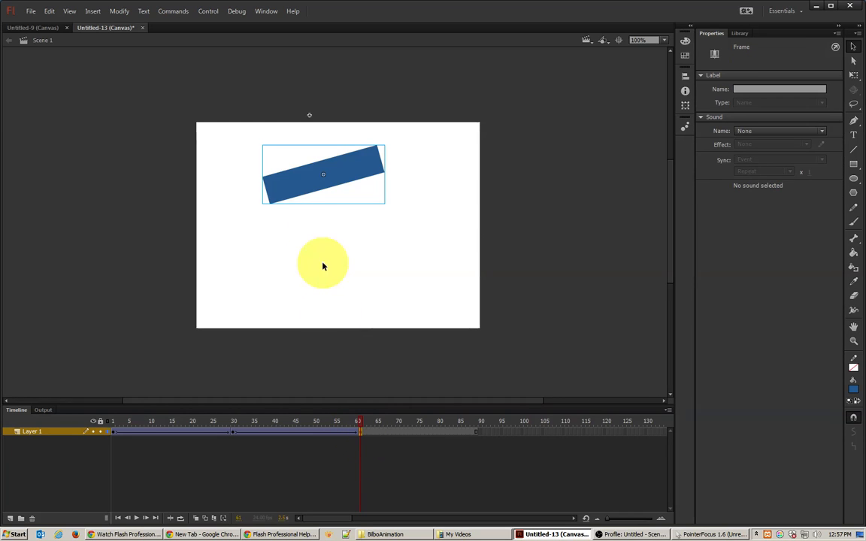
left_click(329, 184)
left_click(738, 196)
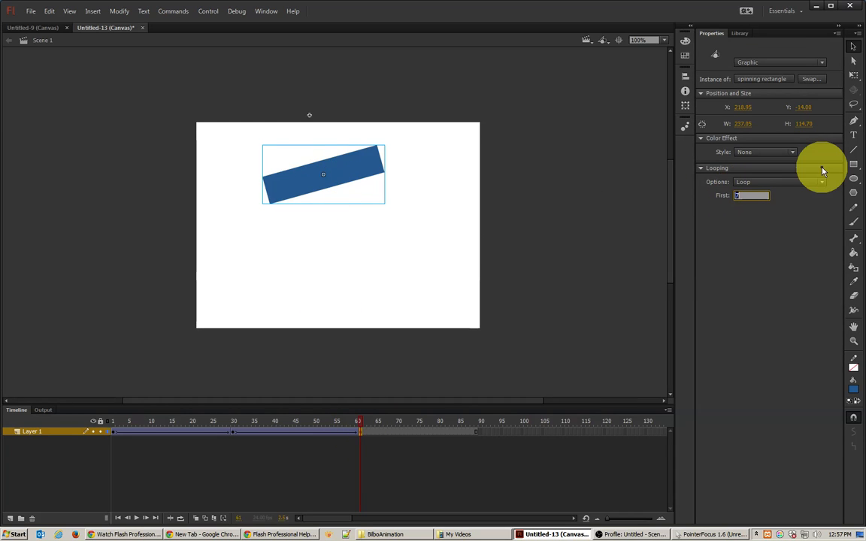
type("1")
key("Return")
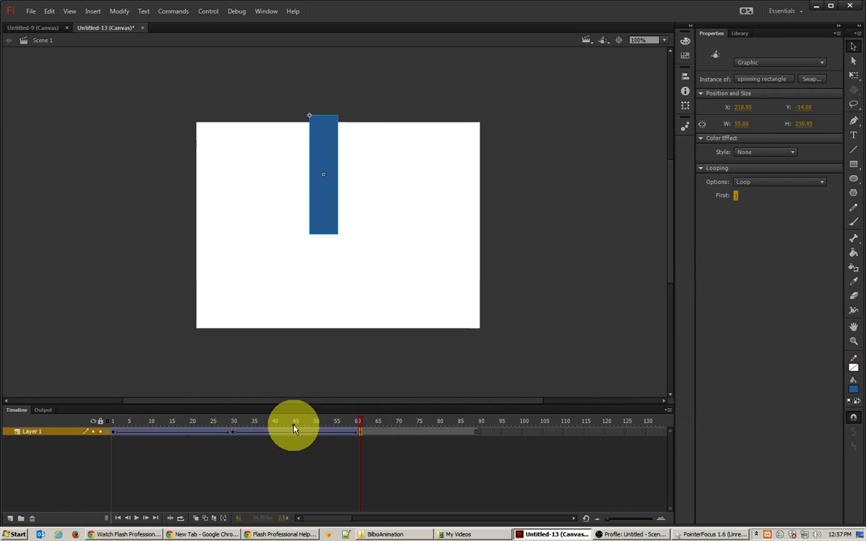
- Scrub the rectangle animation back to frame 1 and preview the elephant's walk in the Untitled-9 document
left_click_drag(291, 423, 91, 296)
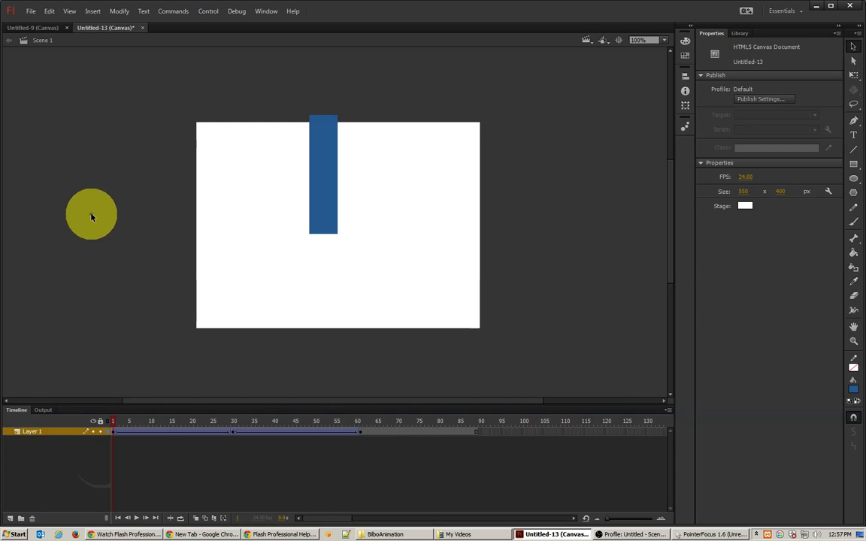
left_click(39, 28)
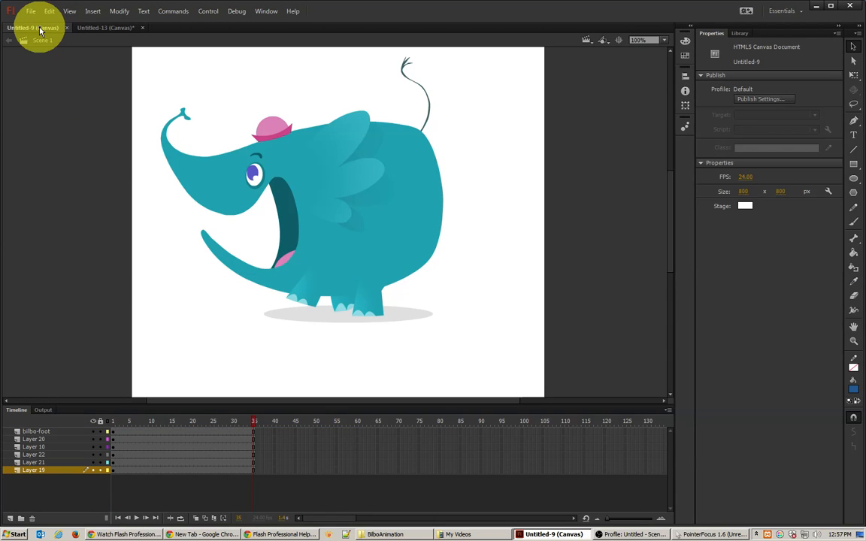
left_click_drag(193, 419, 159, 447)
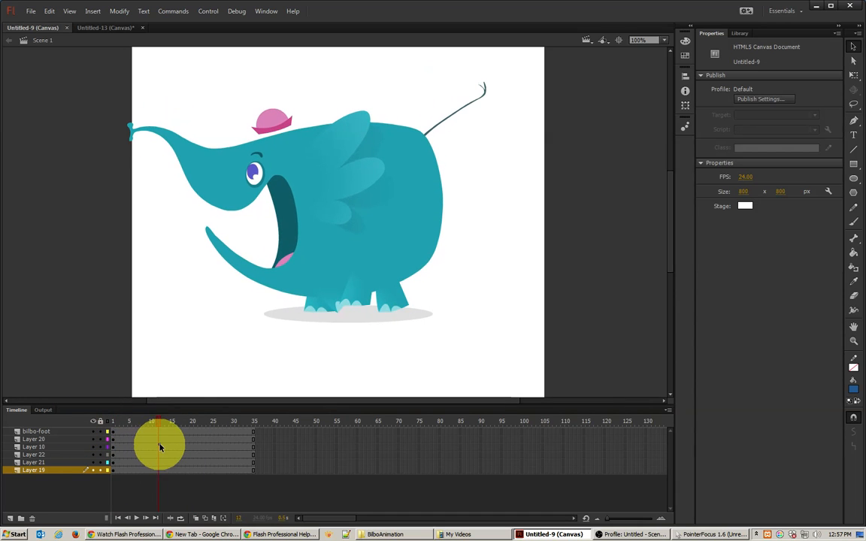
- Create a new document from the Sample Animation template in the HTML5 Canvas category
left_click(31, 12)
left_click(38, 23)
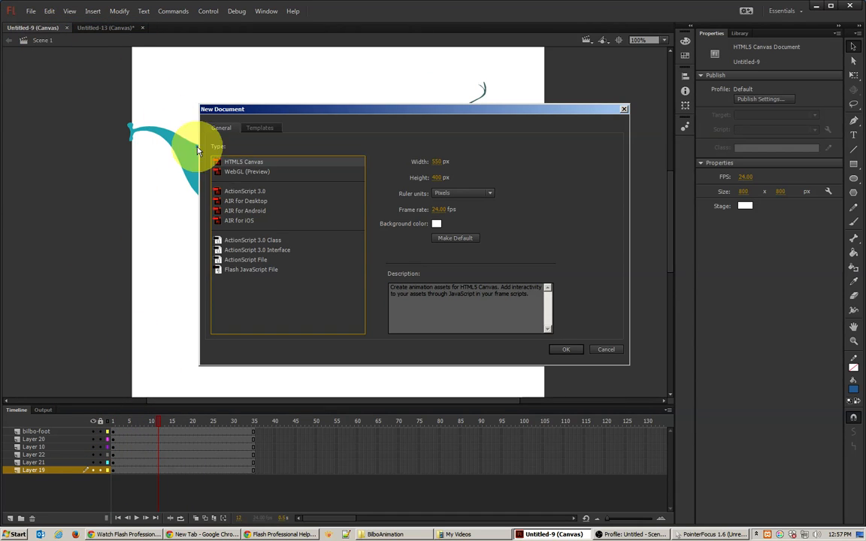
left_click(262, 132)
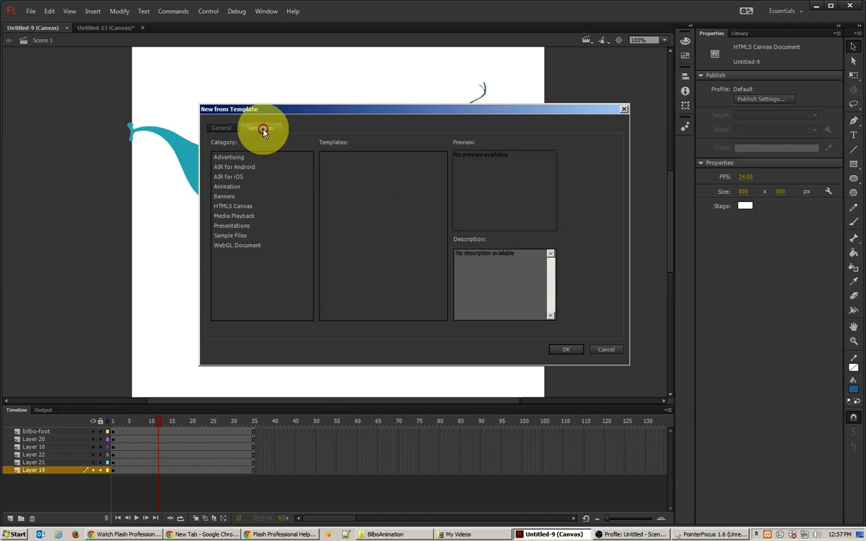
left_click(227, 208)
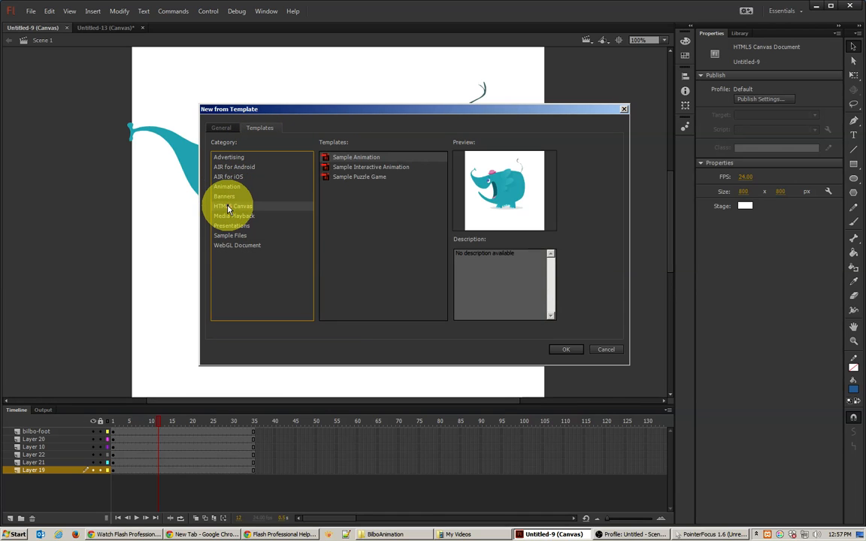
left_click(358, 161)
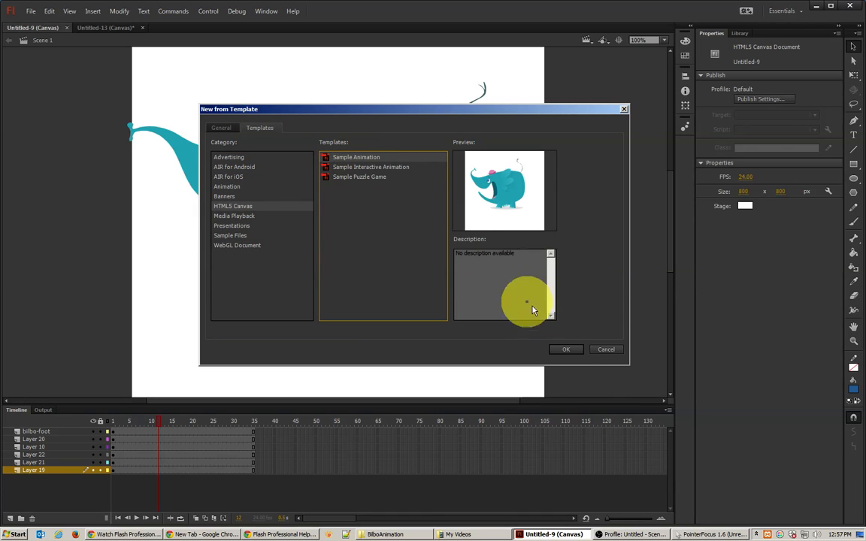
left_click(569, 351)
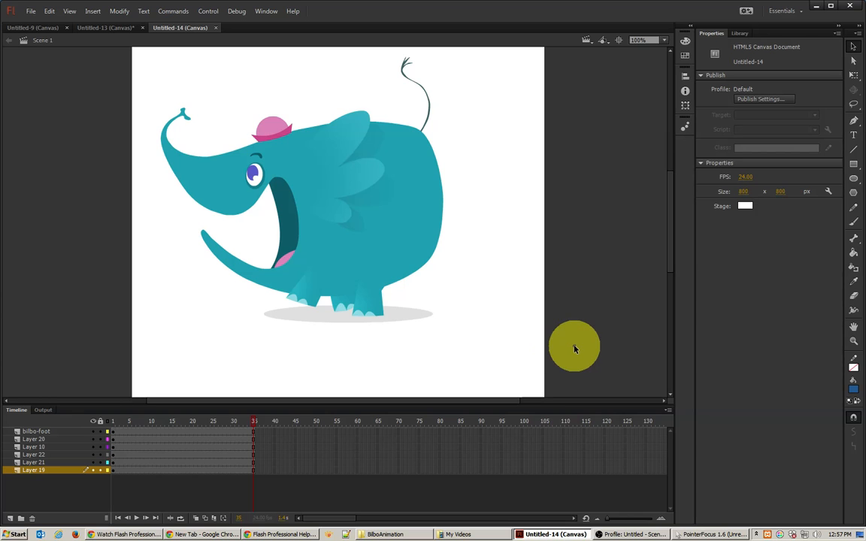
- Scrub through the elephant animation and examine which artwork belongs to each layer from Layer 20 down to Layer 19
left_click_drag(183, 422, 254, 451)
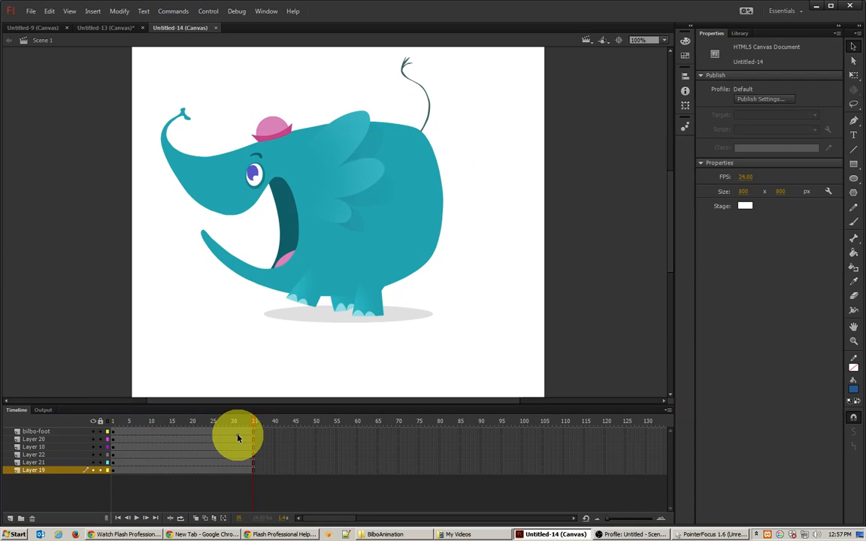
left_click(47, 439)
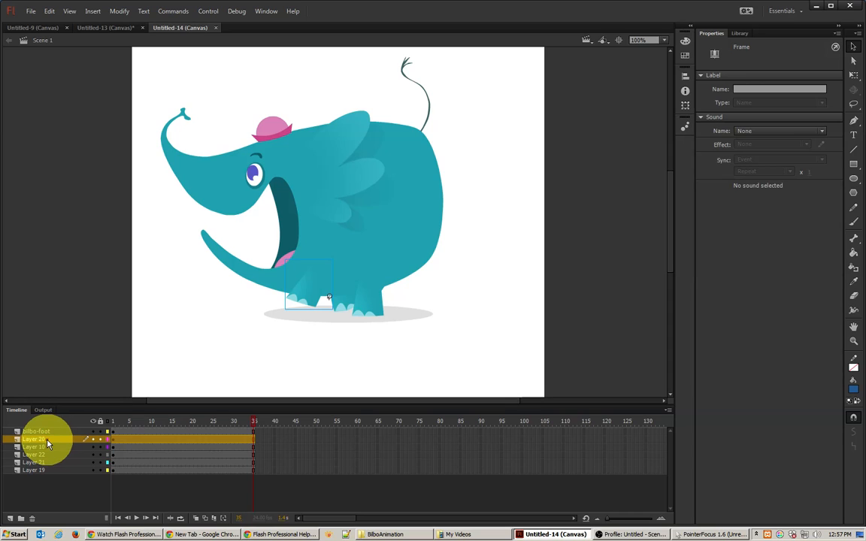
left_click(39, 448)
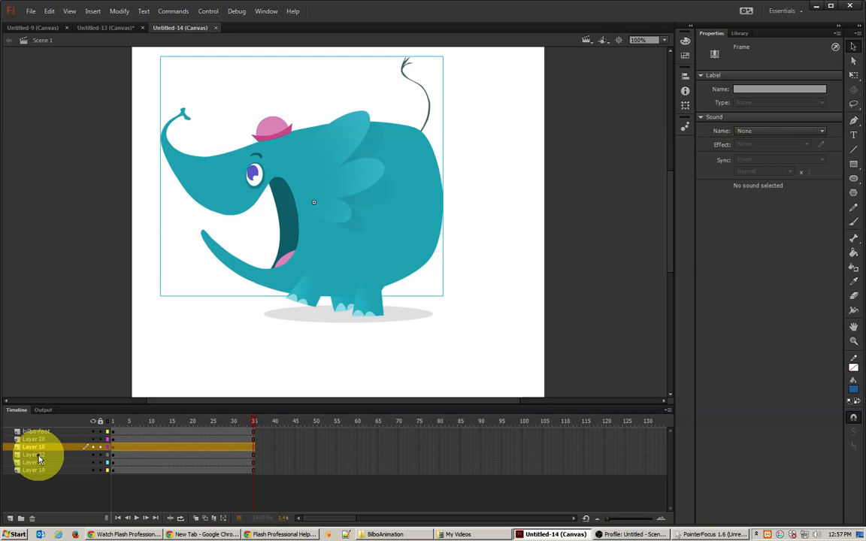
left_click(36, 454)
left_click(35, 462)
left_click(35, 470)
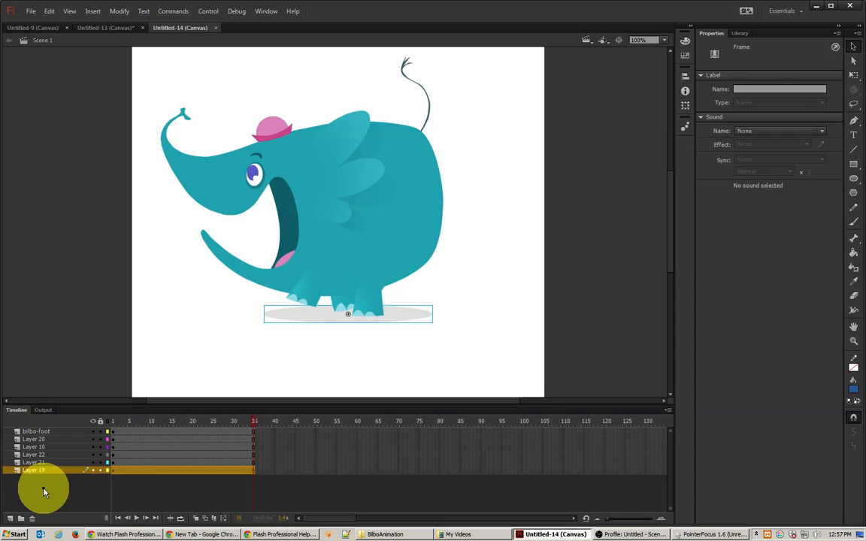
- Rename Layer 19 to shadow and Layer 21 to bilbo-backright
double_click(38, 470)
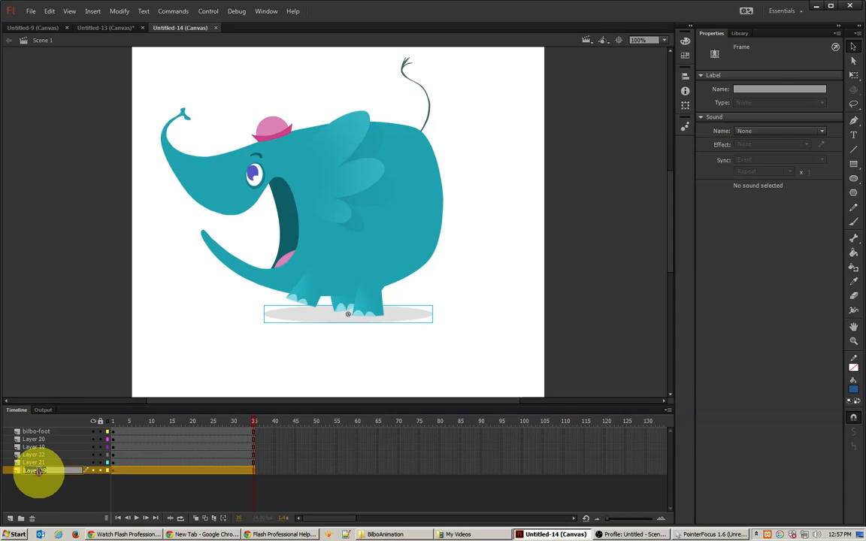
type("shadow")
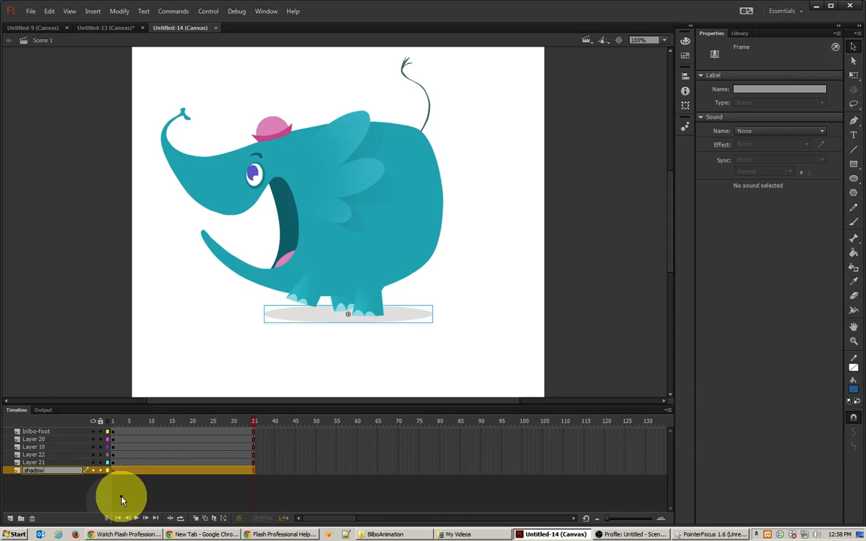
key("Return")
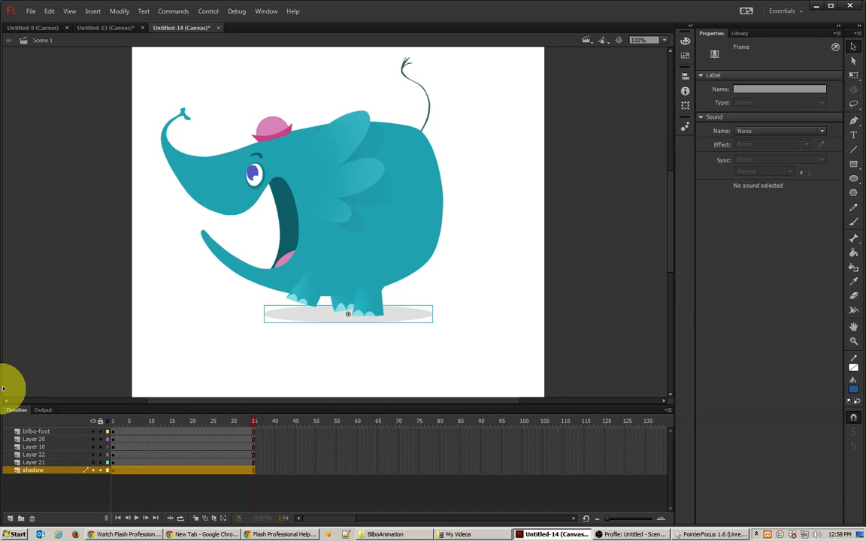
left_click(40, 463)
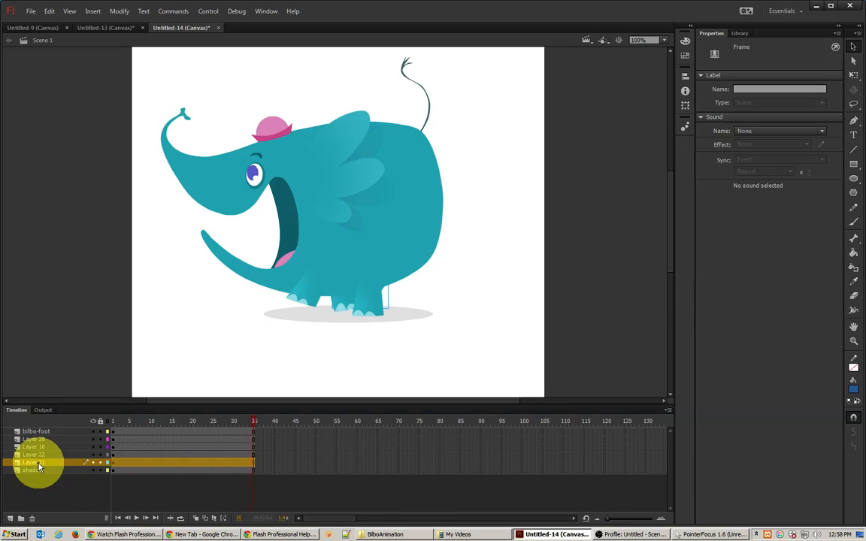
double_click(38, 463)
- Rename Layer 22 to bilbo-frontright and Layer 10 to body
left_click(34, 456)
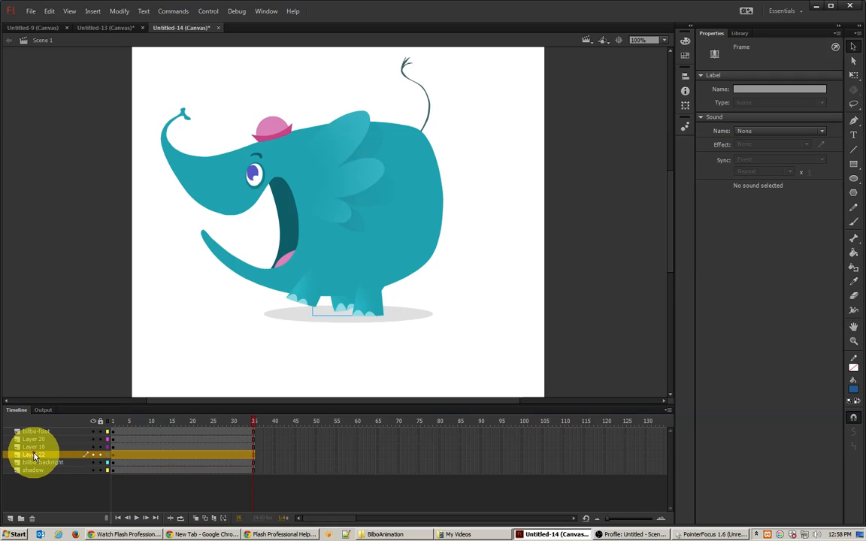
double_click(34, 456)
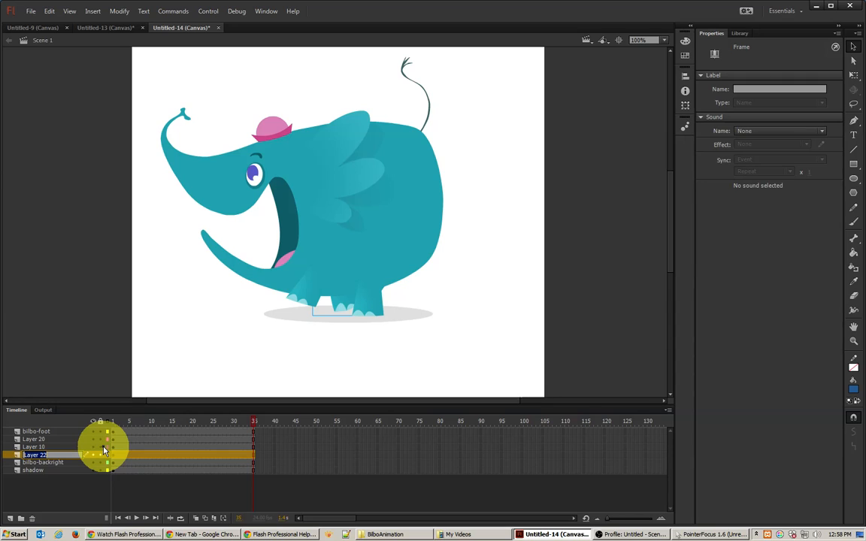
type("bilbo-frontright")
left_click(41, 447)
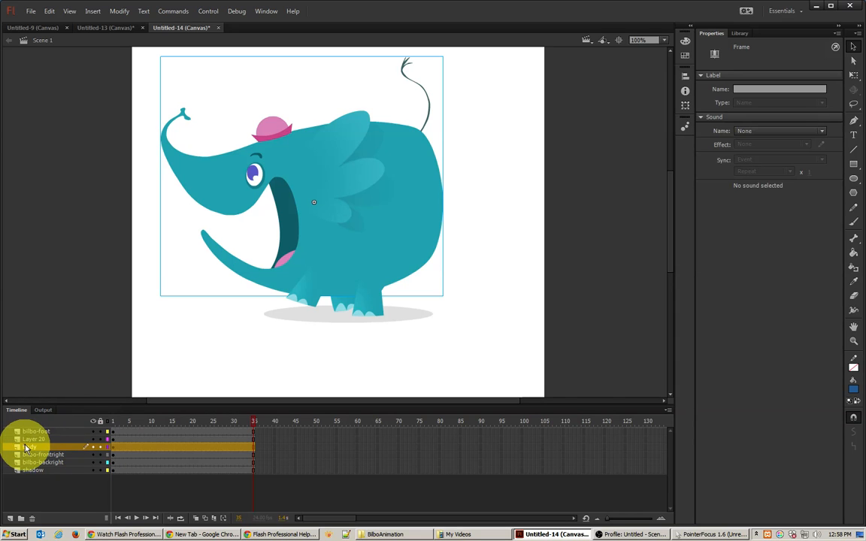
- Rename Layer 20 to front left foot
left_click(29, 440)
double_click(30, 442)
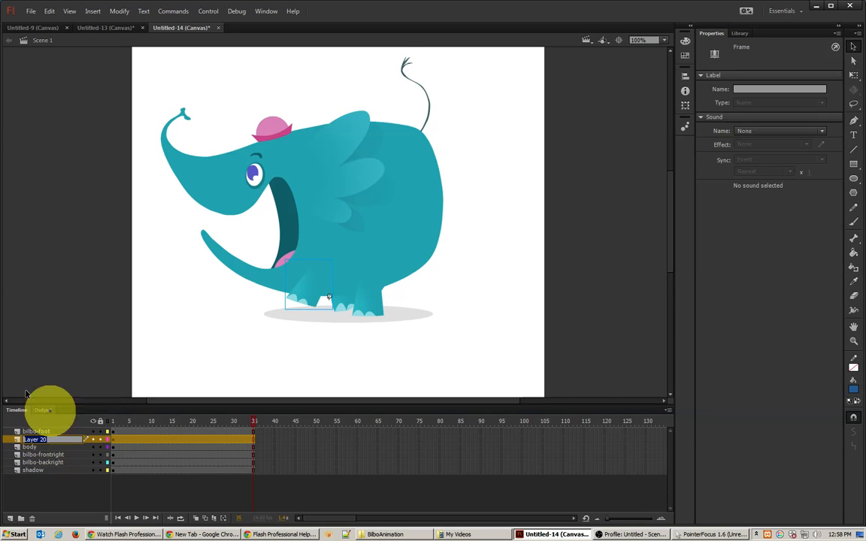
type("front lef")
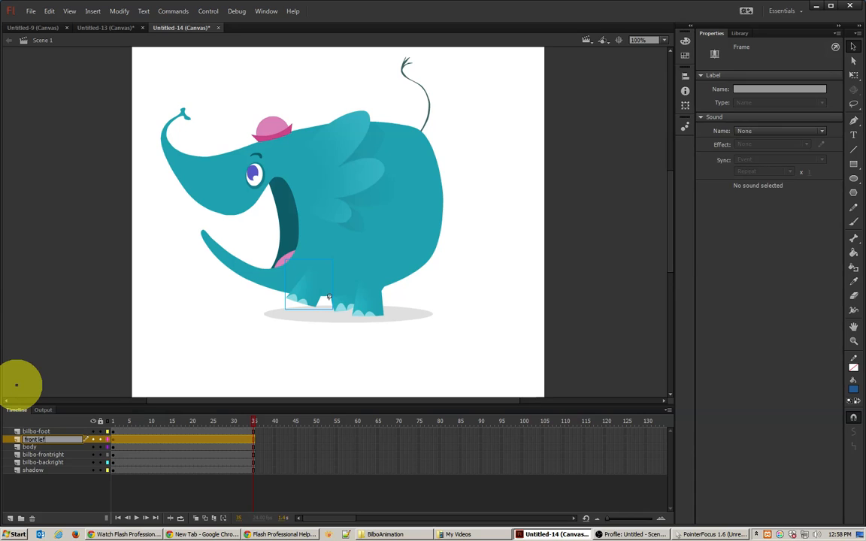
type("t foot")
left_click(74, 483)
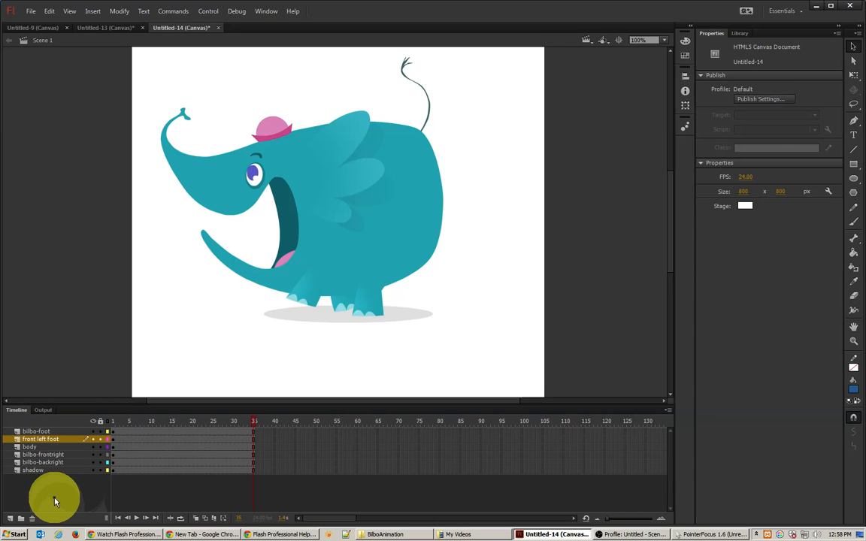
- Open the elephant's biblo-body-walkcycle symbol for editing and scrub its nested animation back to frame 1
left_click(308, 183)
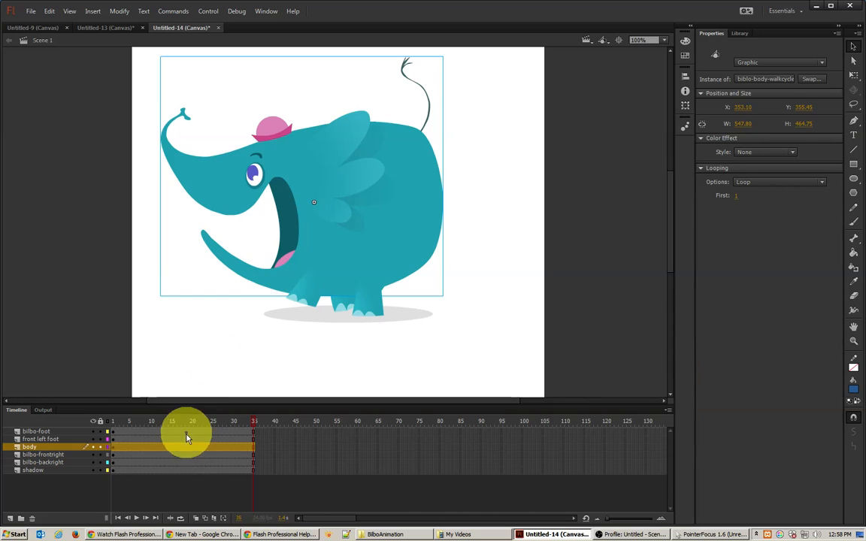
mouse_move(178, 424)
left_mouse_down()
mouse_move(109, 421)
mouse_move(183, 428)
left_mouse_up()
left_click(333, 213)
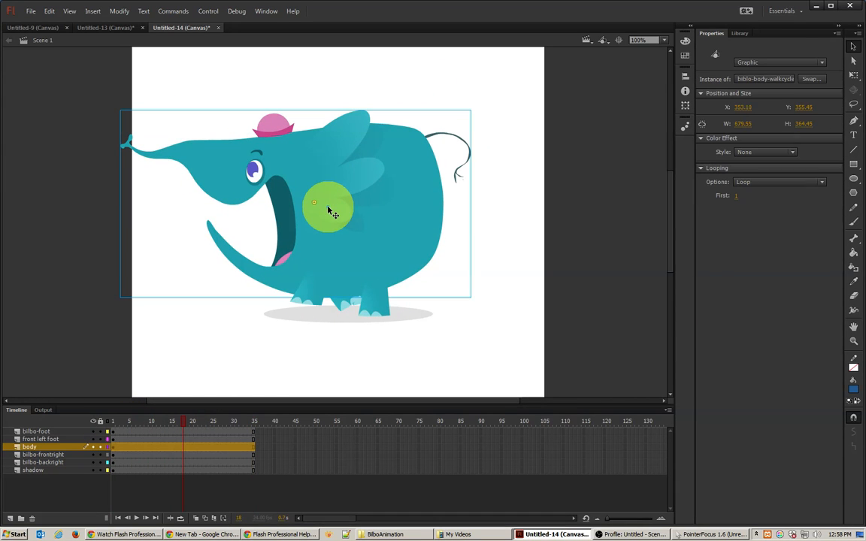
double_click(332, 212)
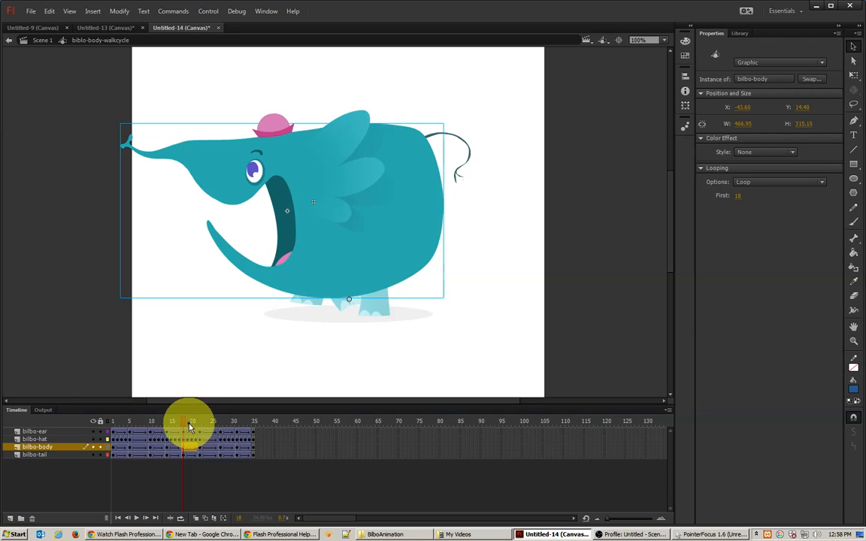
left_click_drag(181, 424, 126, 433)
left_click(119, 432)
left_click(113, 430)
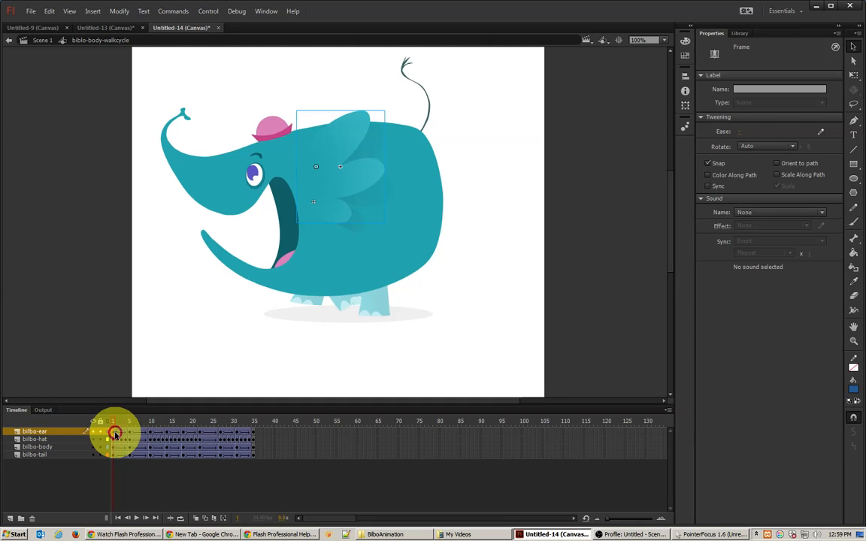
- Inspect the nested bilbo-ear symbol and the shadow item in the library, and return to Scene 1
left_click(337, 151)
double_click(337, 150)
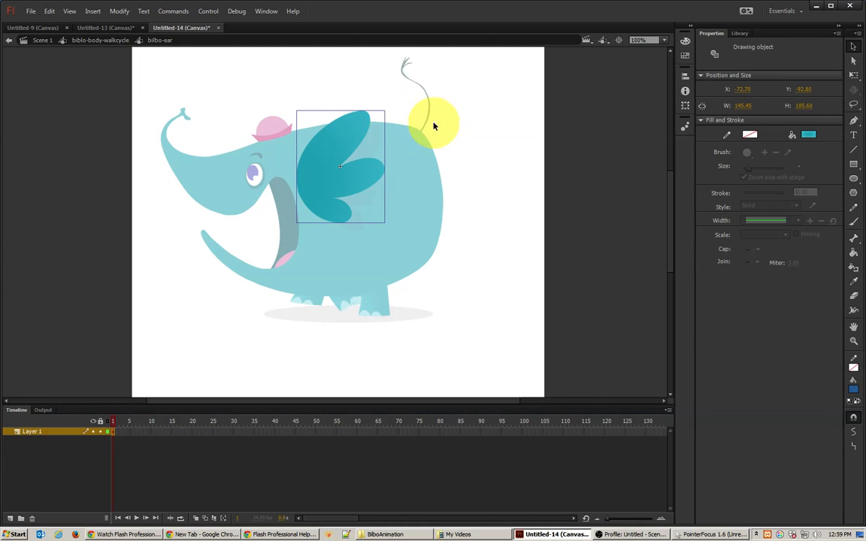
left_click(740, 37)
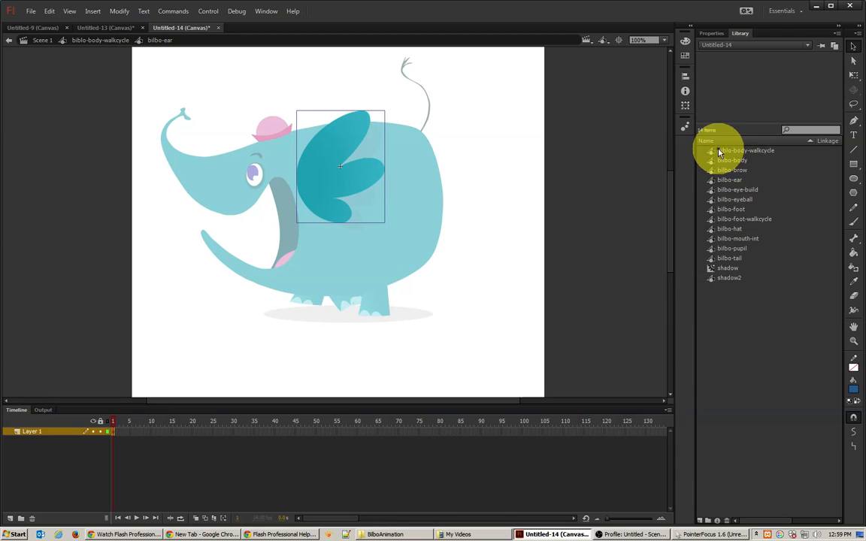
left_click(710, 269)
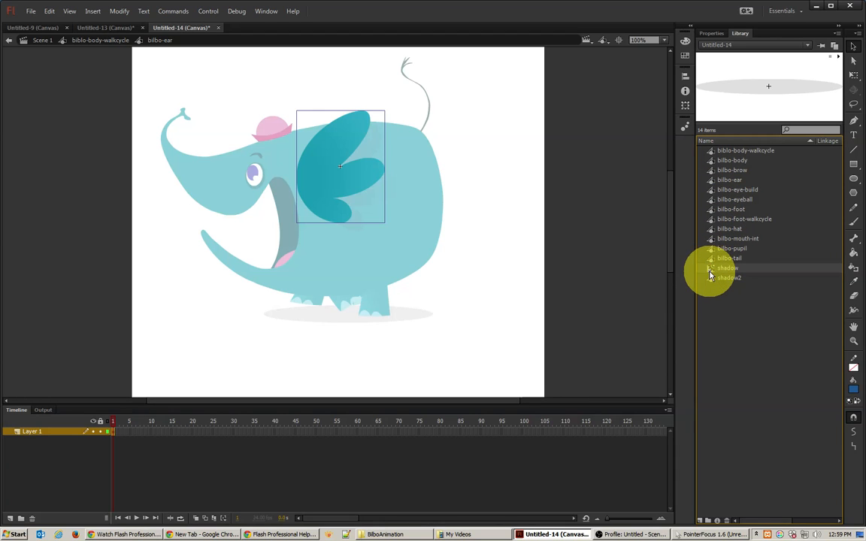
left_click(40, 40)
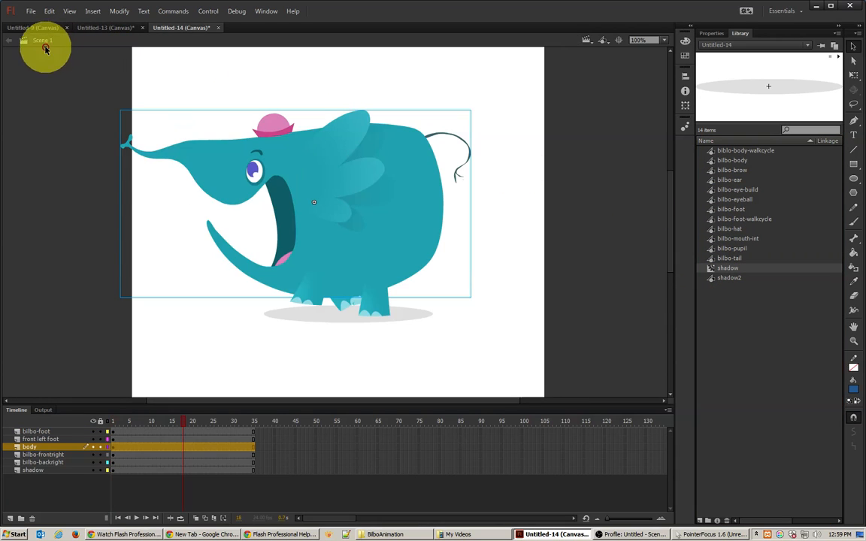
- Add a Blur filter to the shadow movie clip under the elephant and set Blur X and Y to 15 px
left_click(348, 322)
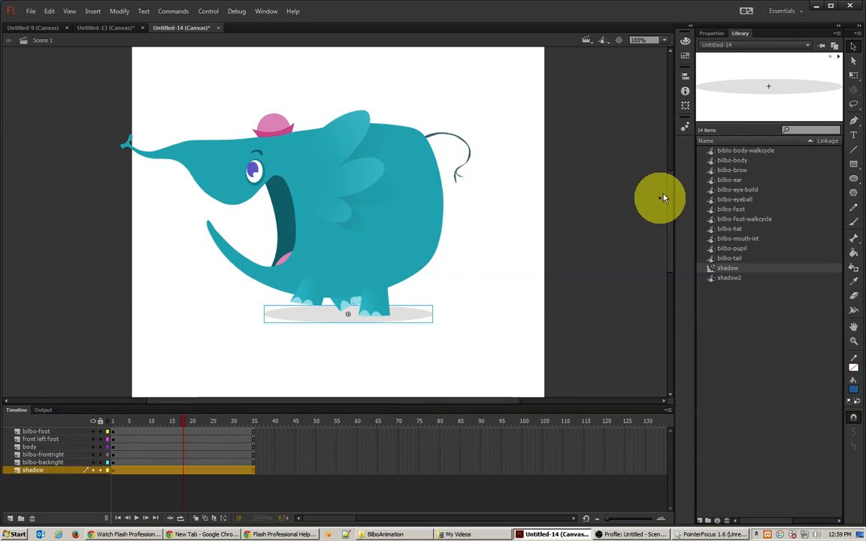
left_click(716, 34)
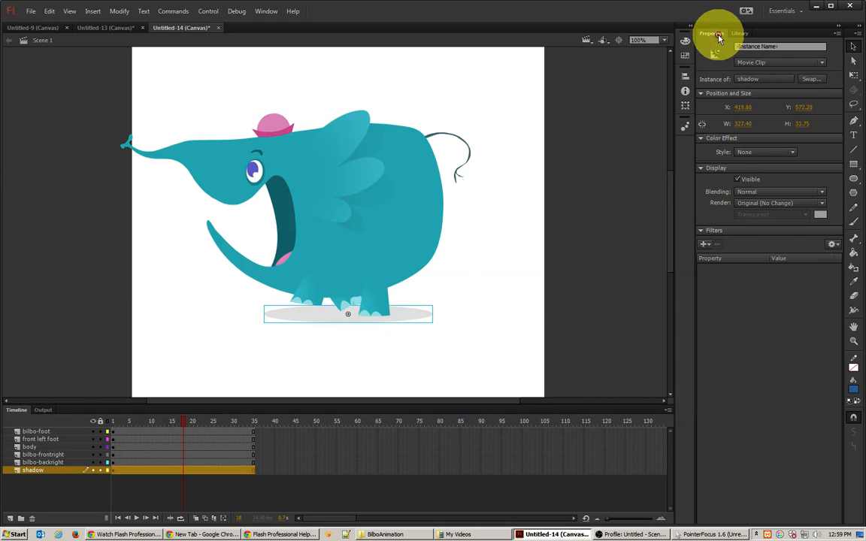
left_click(704, 245)
left_click(712, 267)
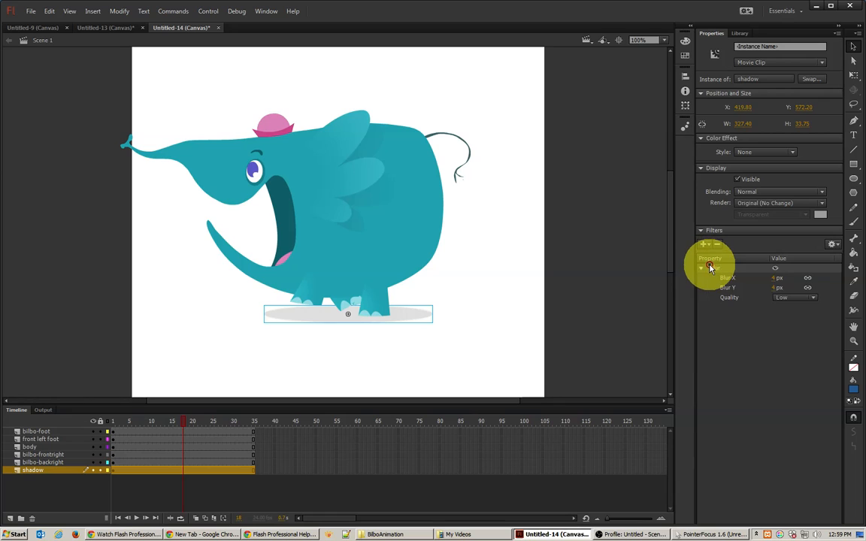
mouse_move(774, 278)
left_mouse_down()
mouse_move(789, 278)
mouse_move(781, 278)
left_mouse_up()
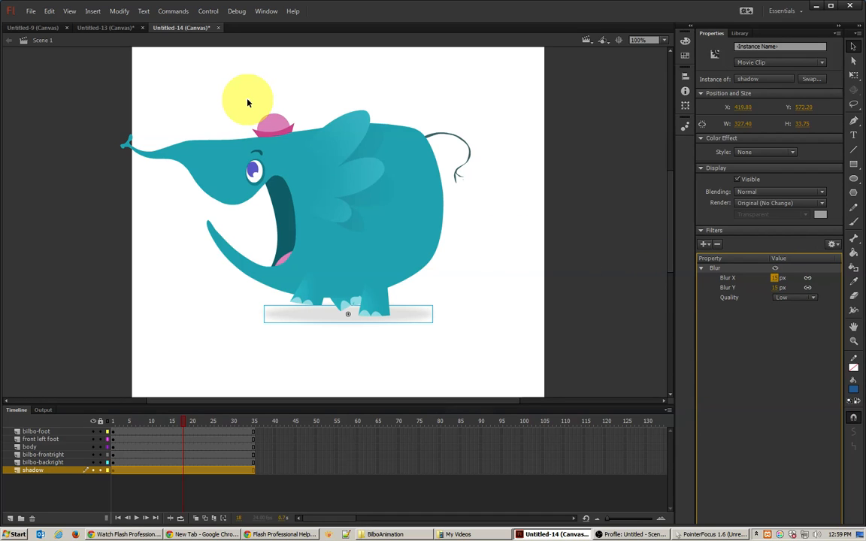
left_click(247, 94)
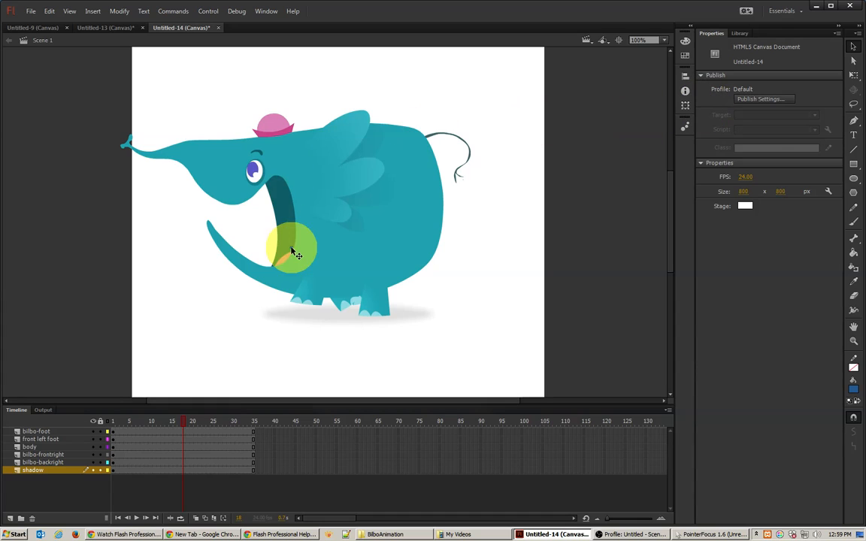
- Try to convert all elephant parts and the shadow at frame 1 into a graphic symbol named Bilbo ANIM
left_click_drag(179, 426, 112, 421)
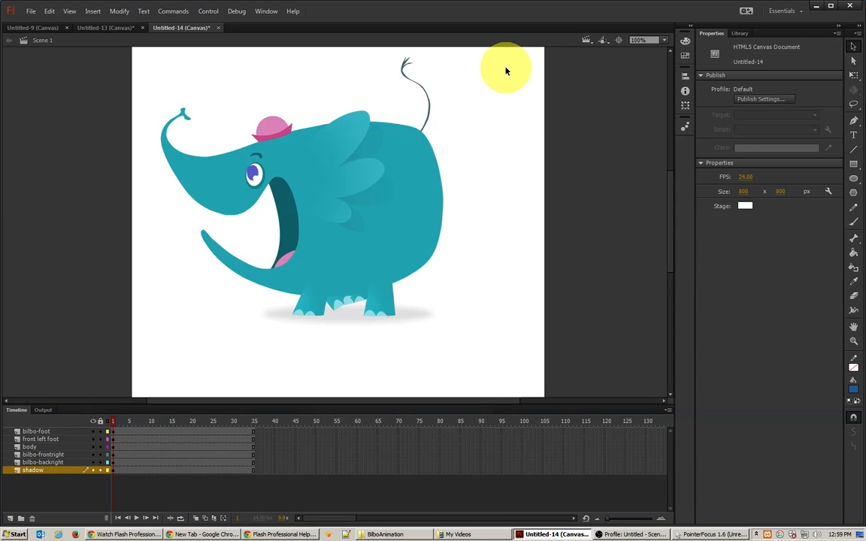
left_click_drag(472, 75, 126, 342)
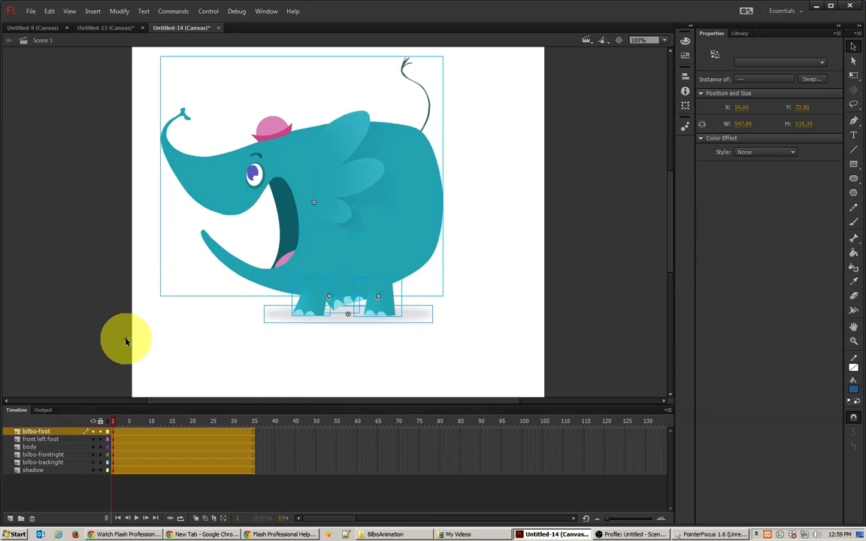
right_click(351, 233)
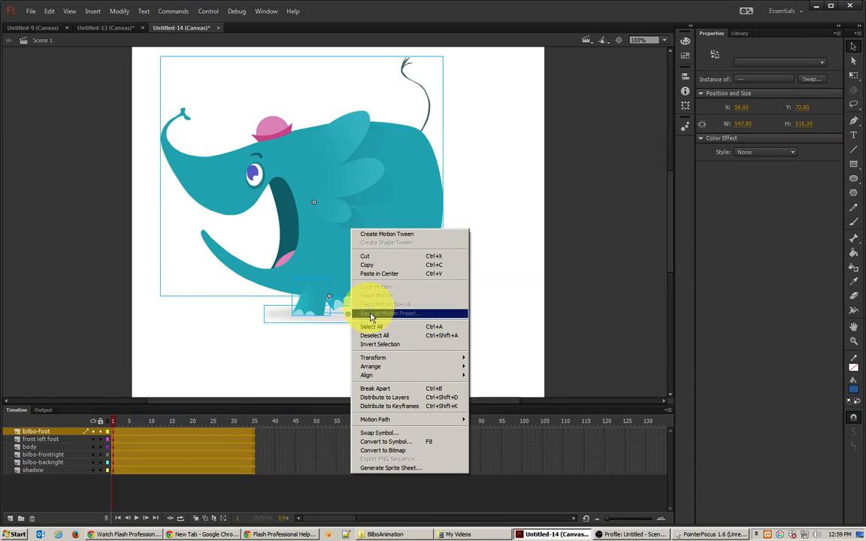
left_click(392, 443)
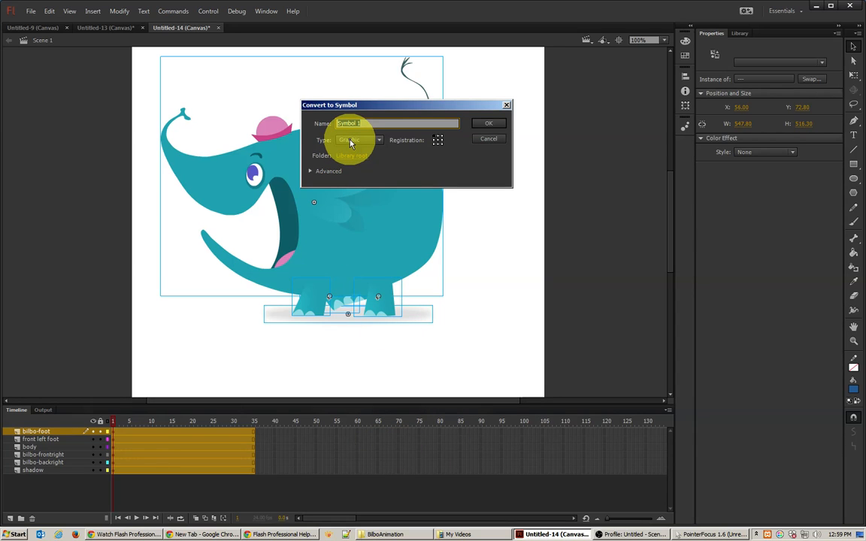
type("Bilbo ANIM")
key("Return")
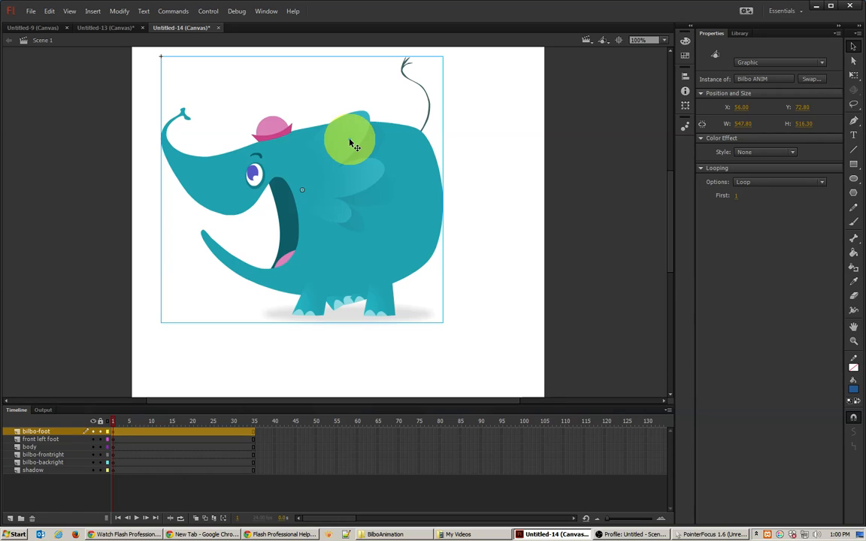
- Check the timeline inside the Bilbo ANIM symbol, return to Scene 1 and undo the symbol conversion
double_click(348, 182)
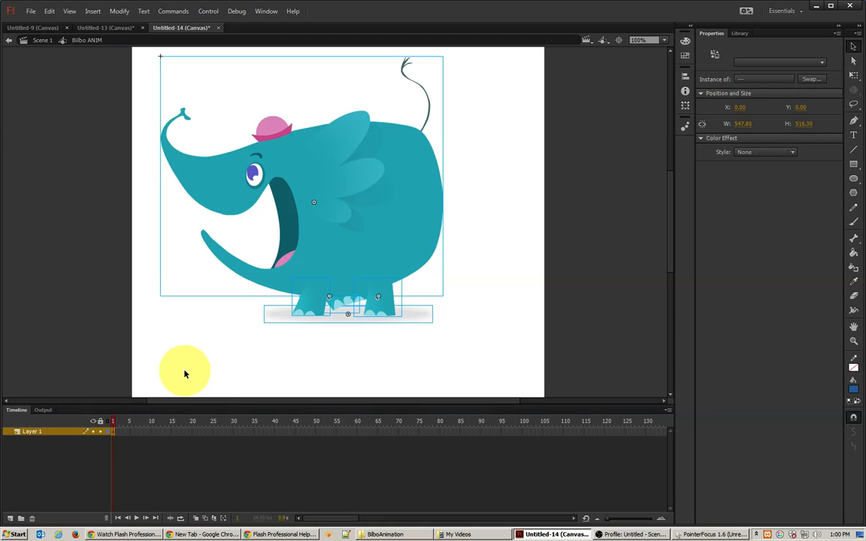
left_click(44, 40)
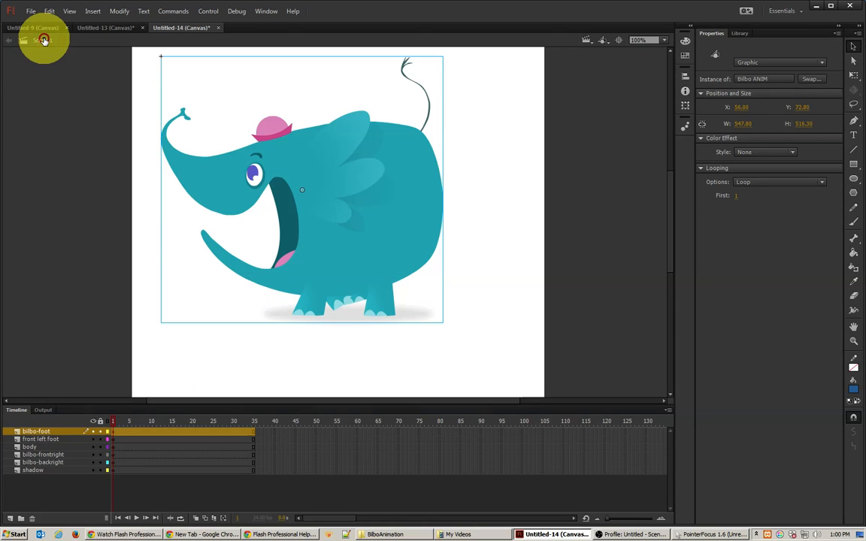
key("ctrl+e")
key("ctrl+e")
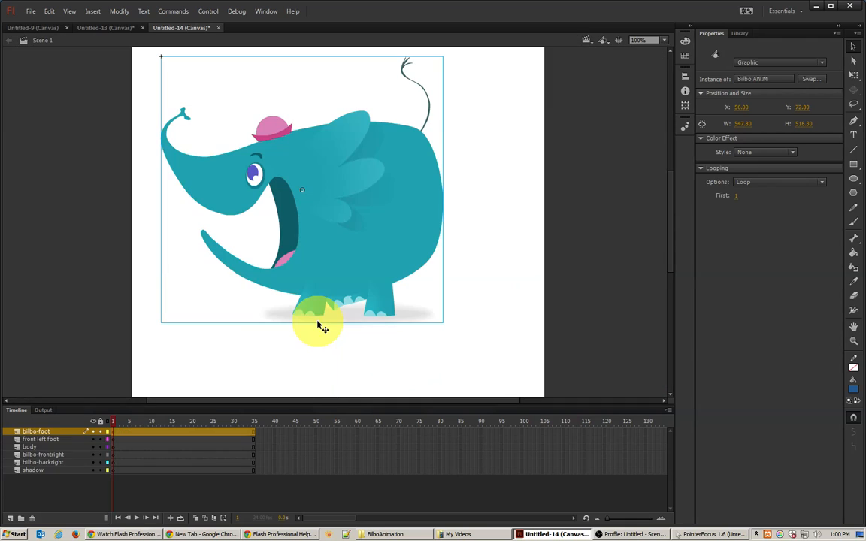
key("ctrl+alt+a")
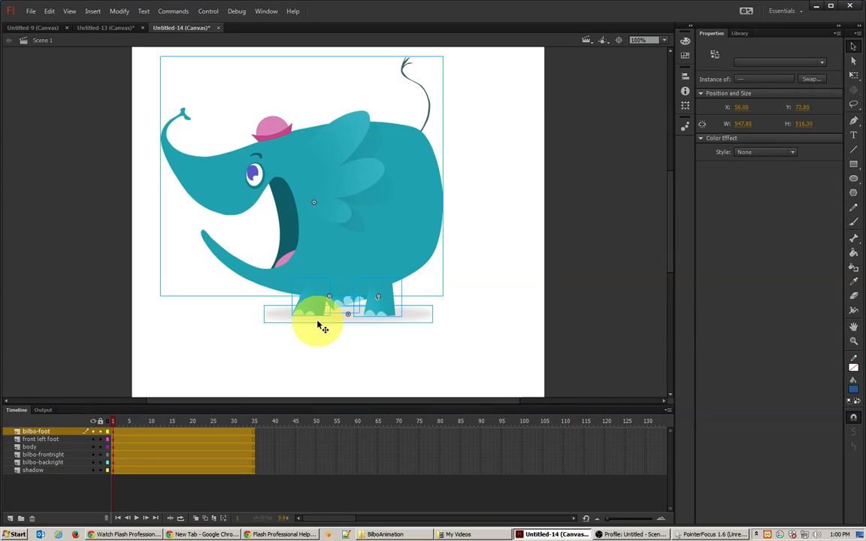
- Select the frames of all six elephant layers and copy them
left_click(190, 472)
key("ctrl+alt+a")
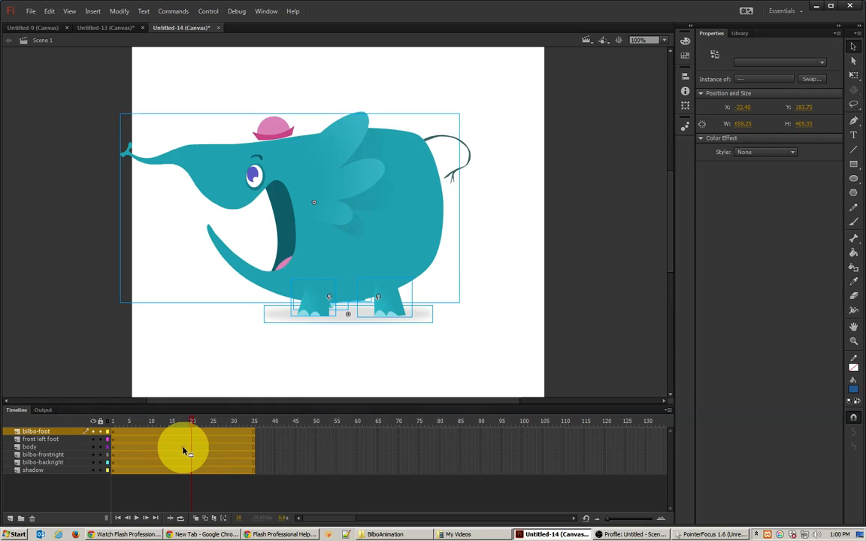
right_click(181, 448)
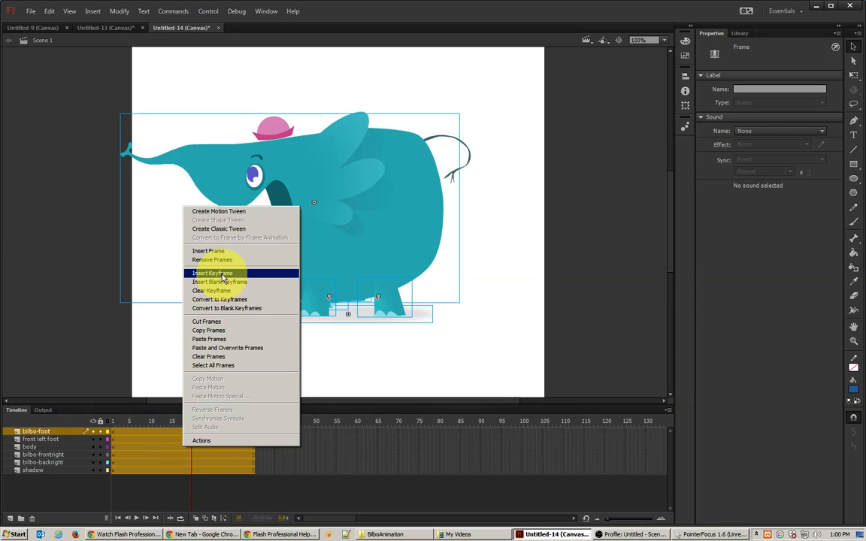
left_click(209, 331)
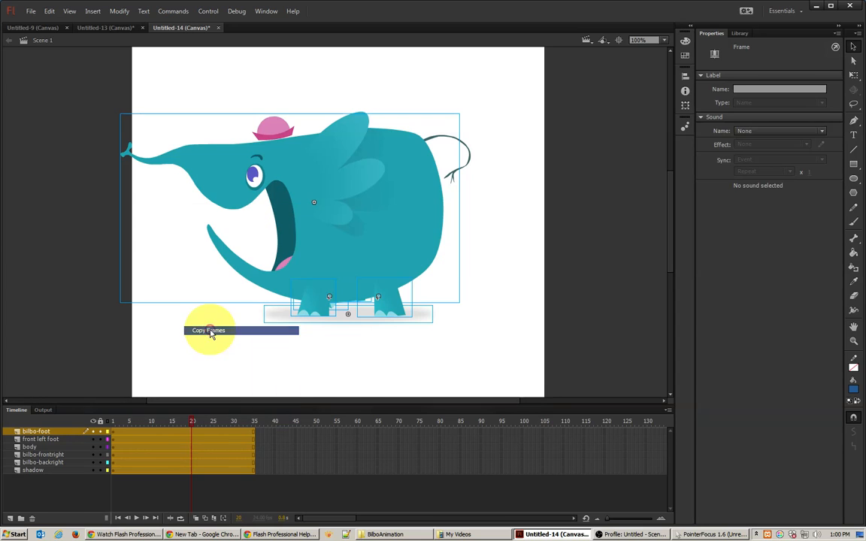
- Convert the selected elephant artwork at frame 20 into a graphic symbol named Bilbo ANIM
left_click(368, 231)
key("F8")
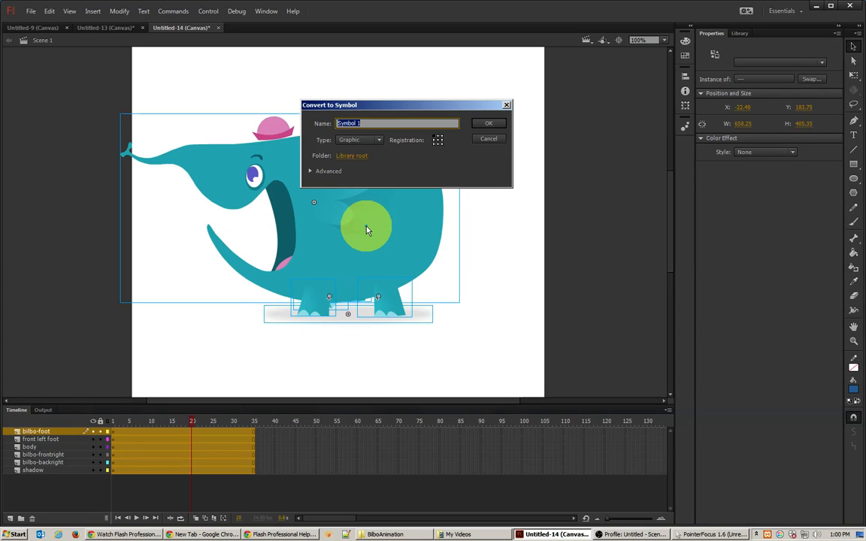
type("Bil")
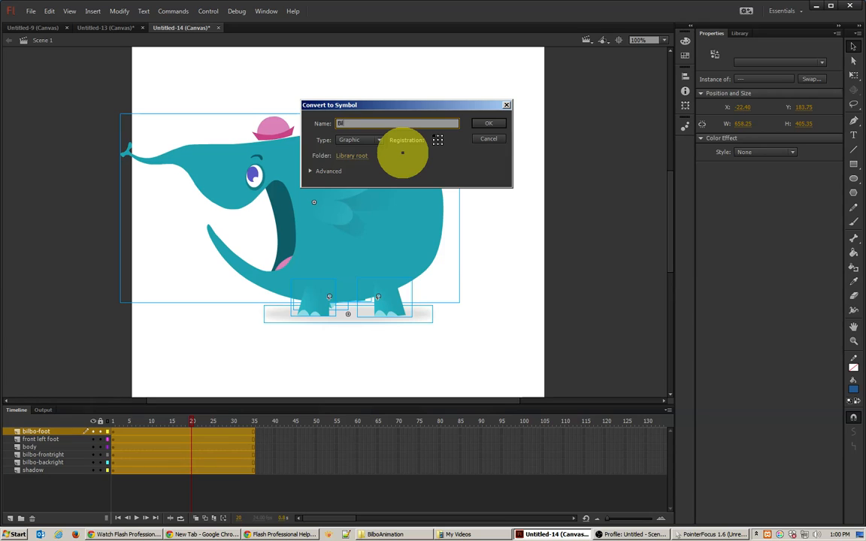
type("bo ANIM")
key("Return")
- Paste the copied frames at frame 1 inside the Bilbo ANIM symbol and return to Scene 1
double_click(331, 184)
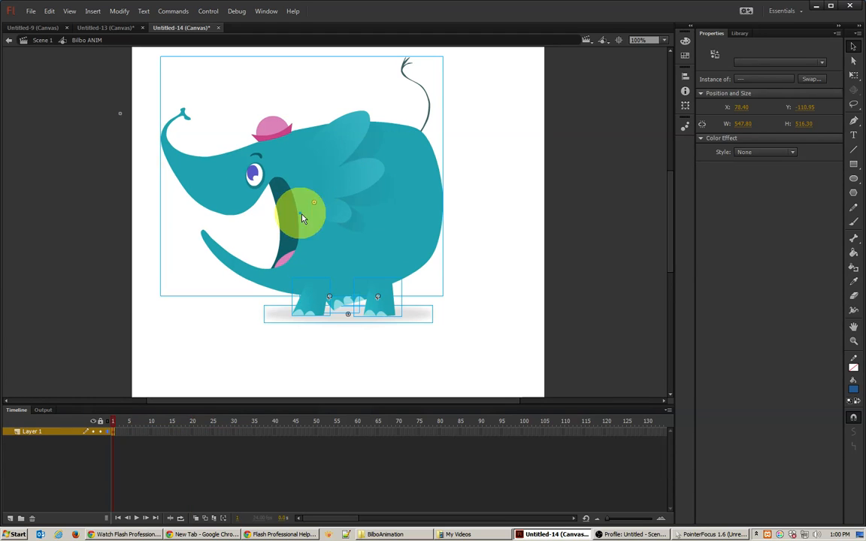
right_click(113, 432)
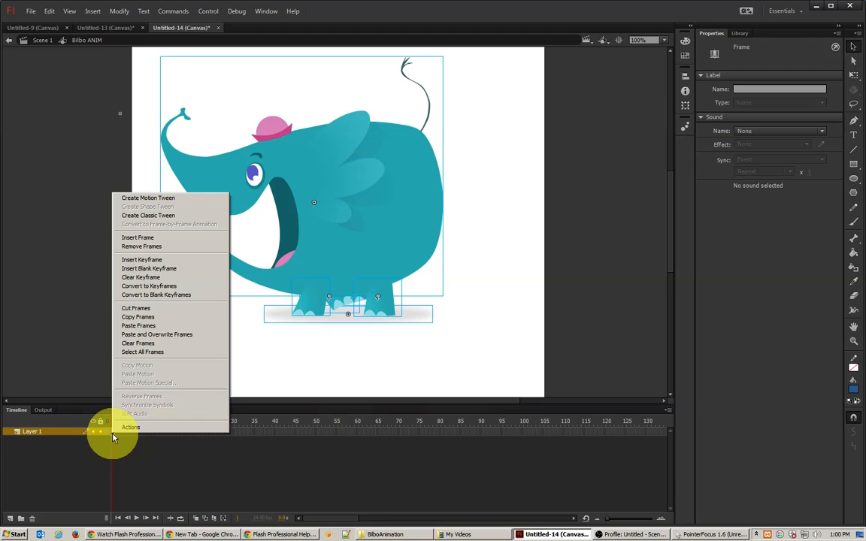
left_click(139, 326)
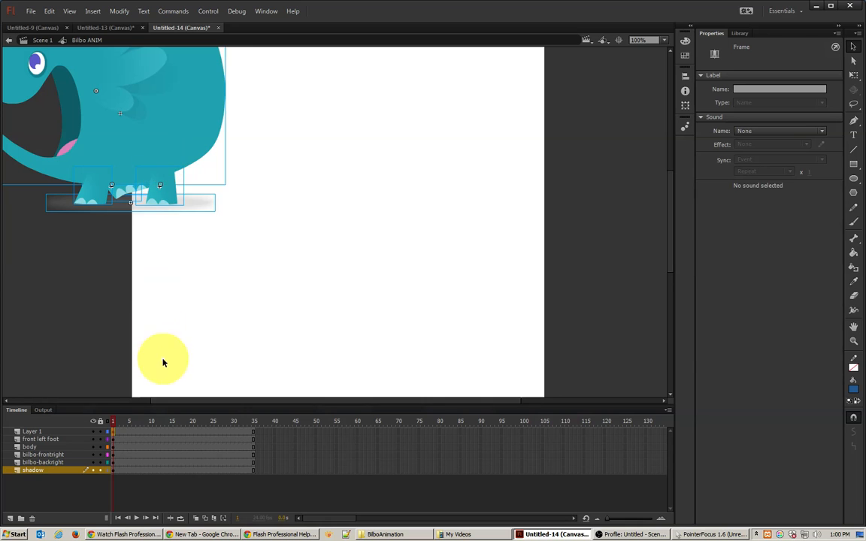
left_click(41, 39)
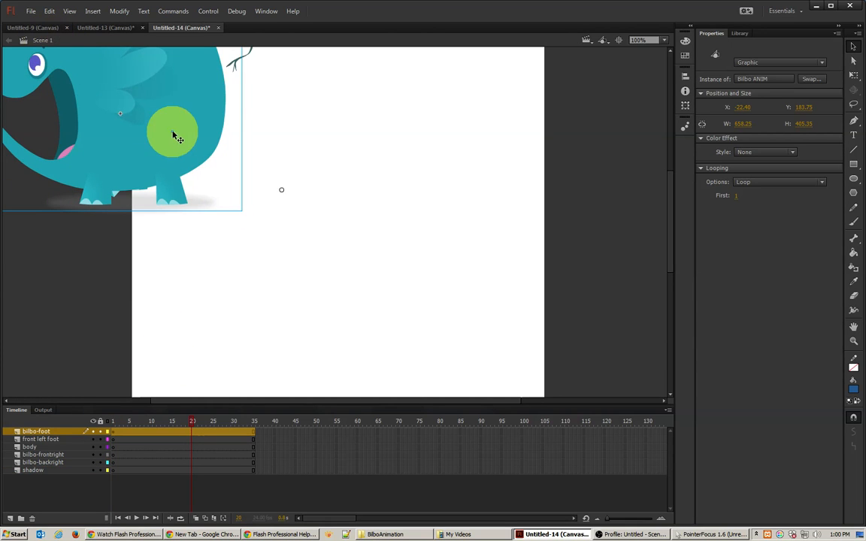
- Move the Bilbo ANIM instance to X 392.55, Y 410.75 and shift the artwork inside it to X -407.40, Y -188.25
left_click_drag(173, 135, 392, 230)
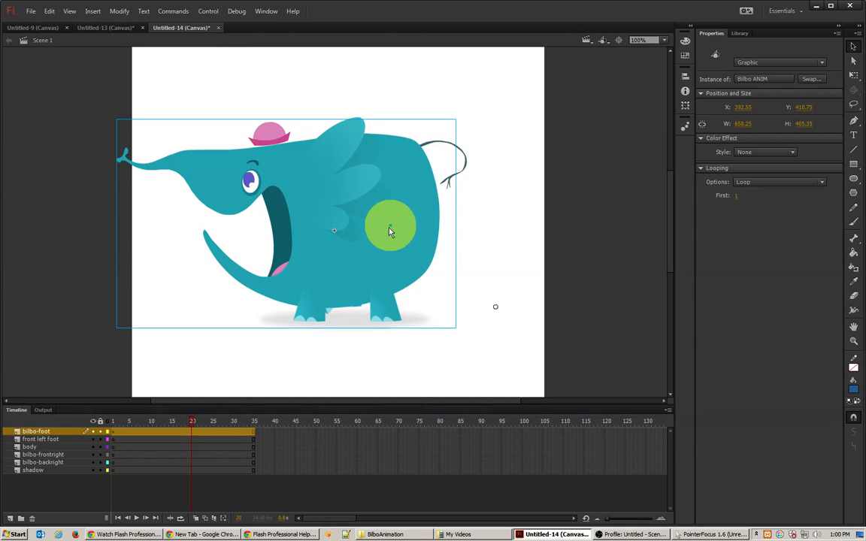
double_click(495, 310)
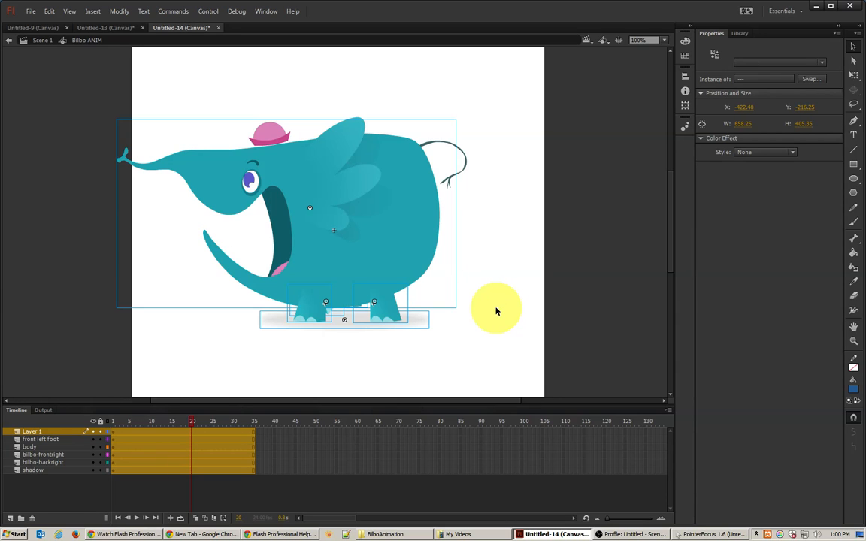
left_click_drag(354, 183, 372, 192)
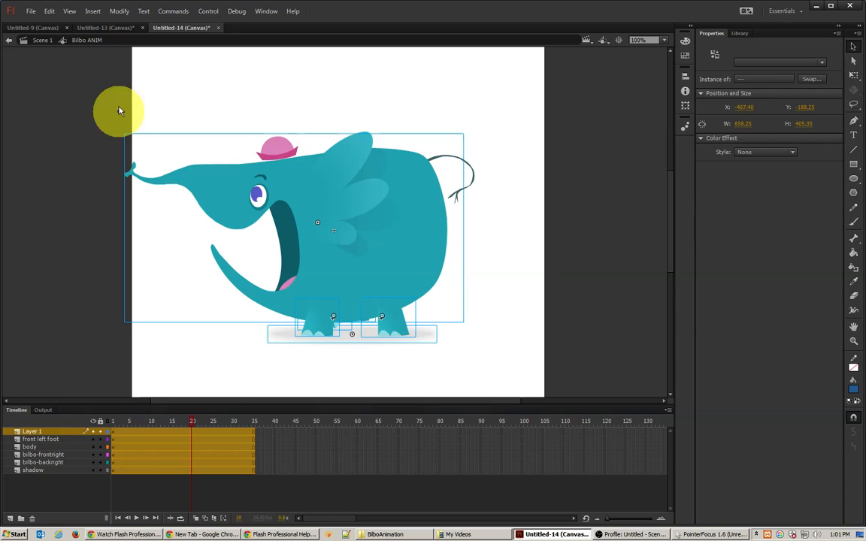
left_click(40, 40)
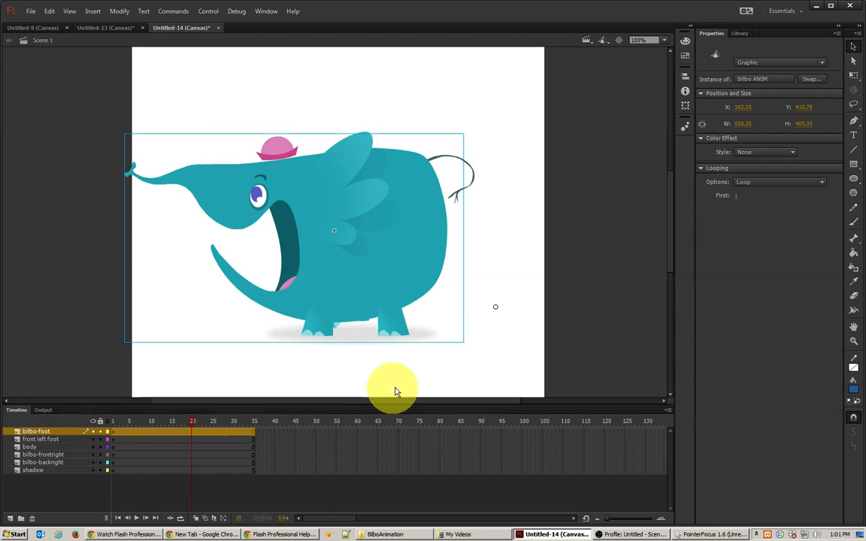
- Delete the five layers below bilbo-foot in Scene 1 and rename the remaining layer bilbo
left_click(853, 74)
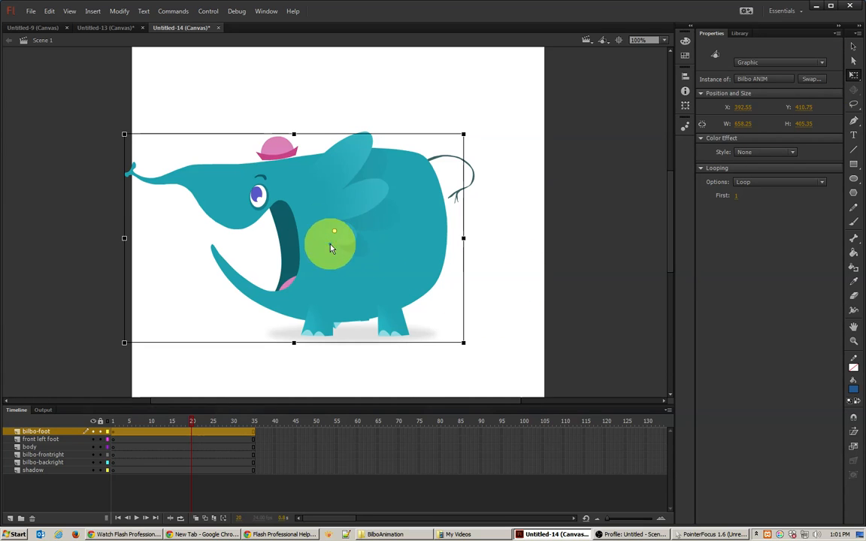
left_click_drag(33, 443, 38, 478)
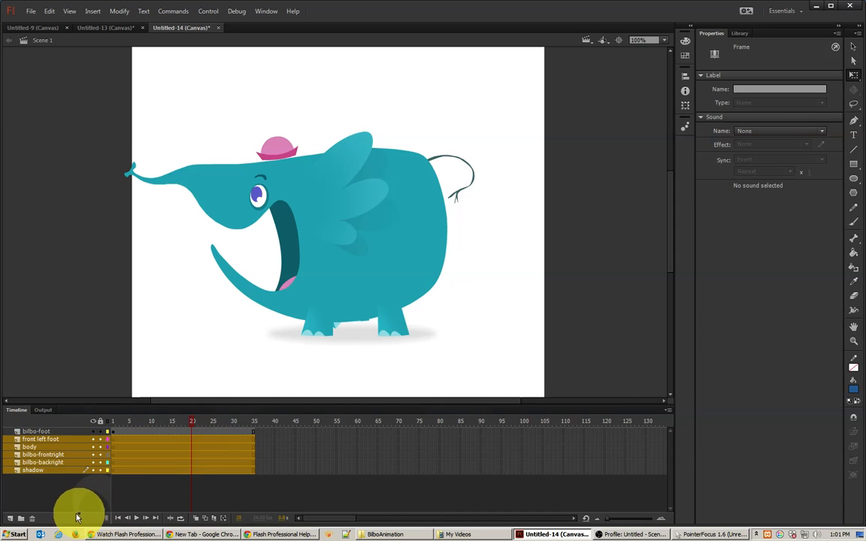
left_click(32, 518)
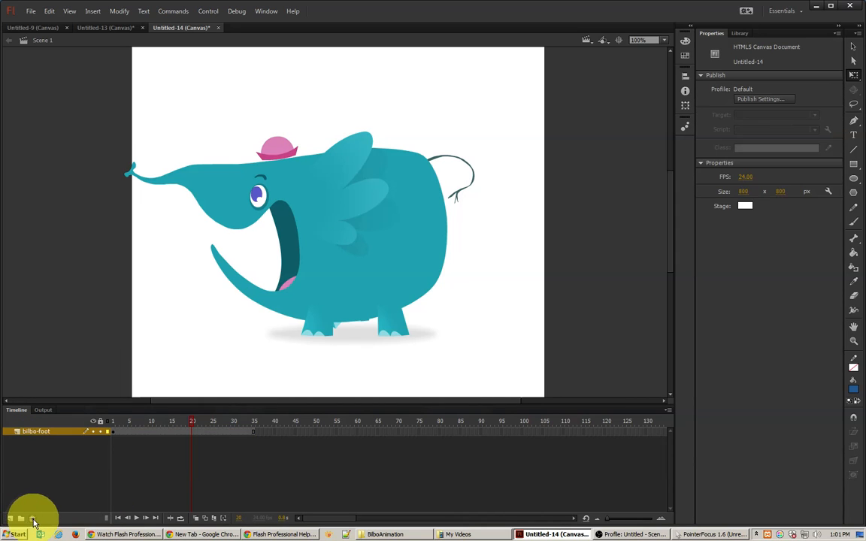
double_click(47, 432)
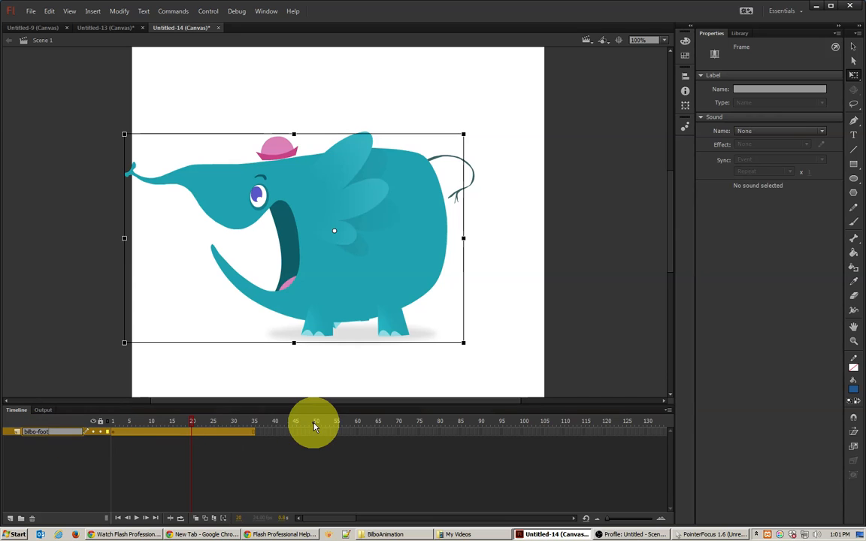
key("BackSpace")
key("Return")
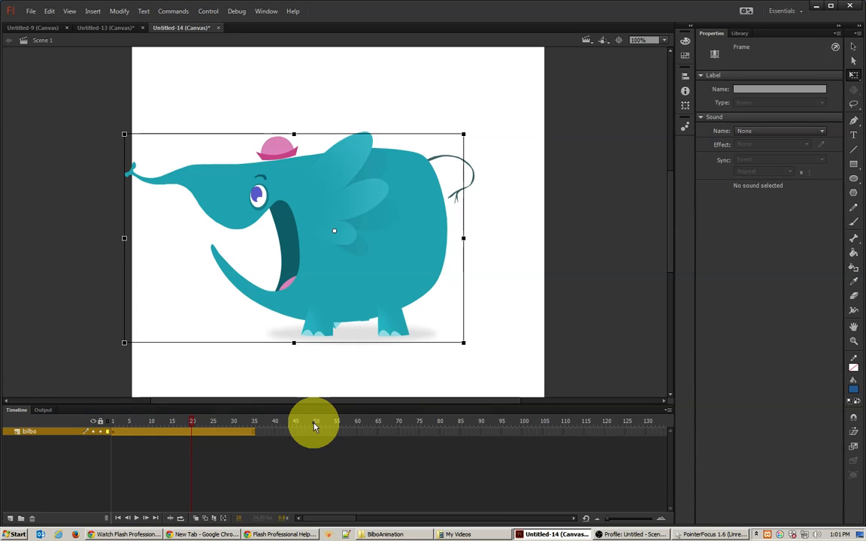
- Scale the Bilbo ANIM instance down to about 164 by 154 px at frame 1, placed near X 432.55, Y 395.75
left_click_drag(357, 184, 376, 164)
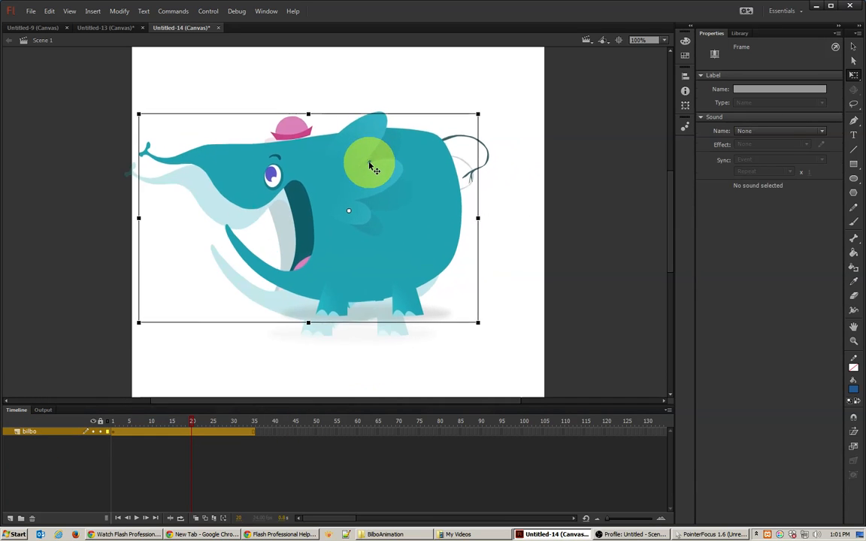
left_click_drag(481, 117, 396, 182)
left_click_drag(130, 428, 174, 425)
left_click_drag(134, 428, 106, 425)
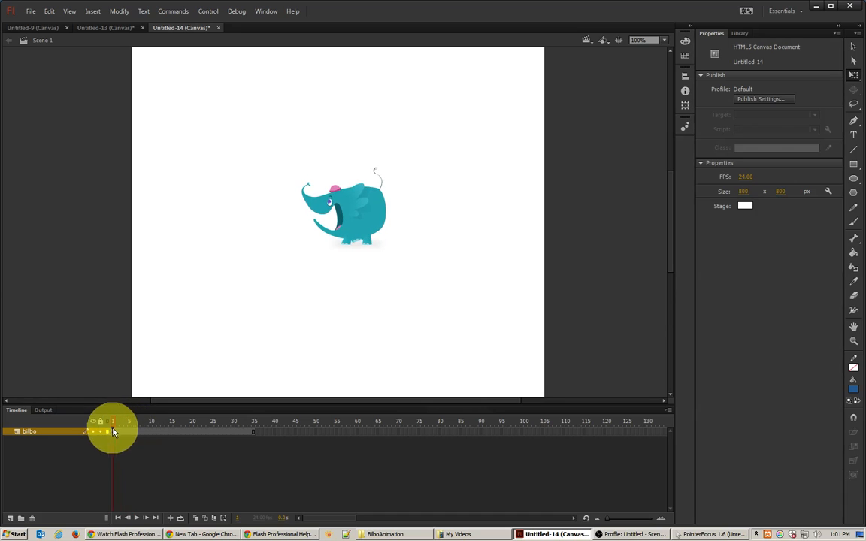
left_click(377, 219)
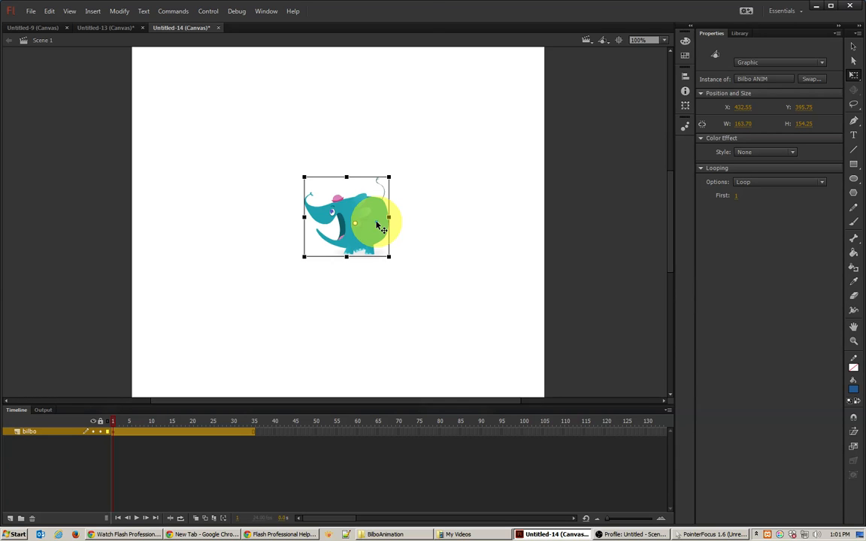
- Save the document as Bilbo Animation in the BilboAnimation folder
key("ctrl+s")
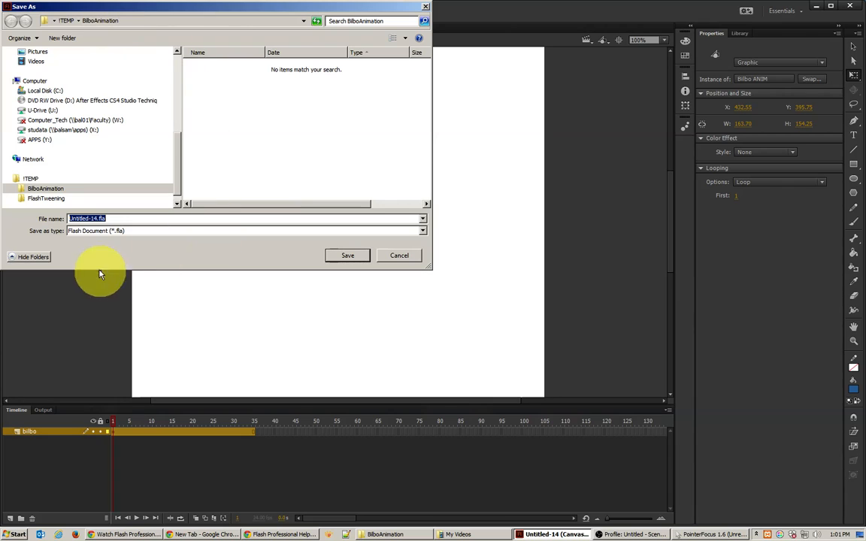
type("Bil")
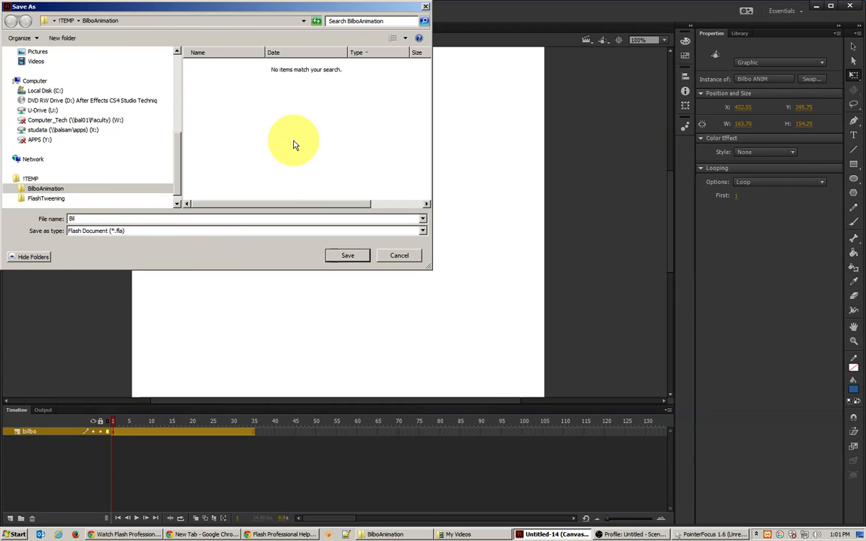
type("bo Animation")
left_click(348, 256)
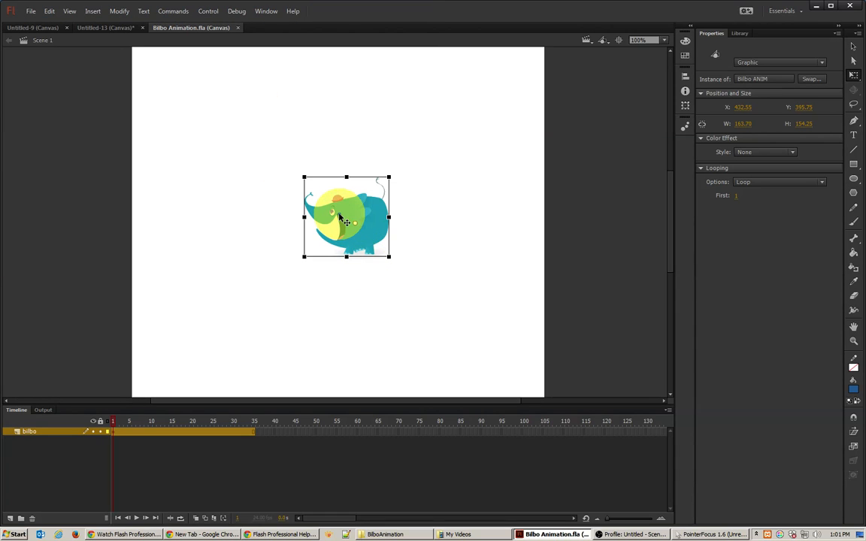
- Generate a sprite sheet from the Bilbo ANIM instance at frame 35 and export it as Bilbo Animation.png
right_click(340, 217)
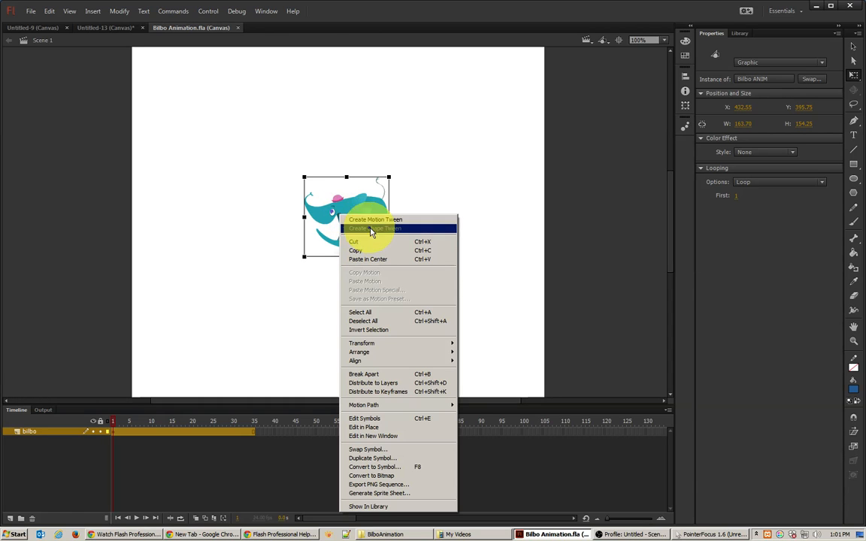
left_click_drag(200, 432, 253, 430)
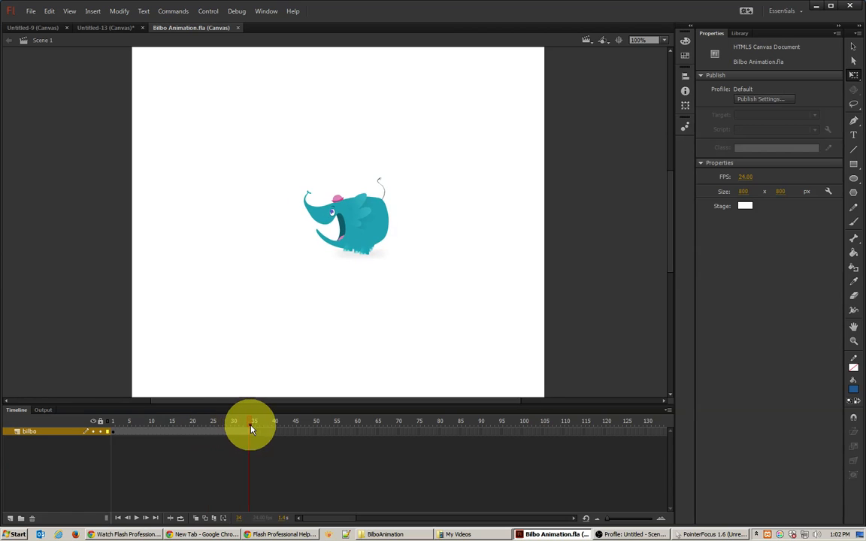
left_click(371, 239)
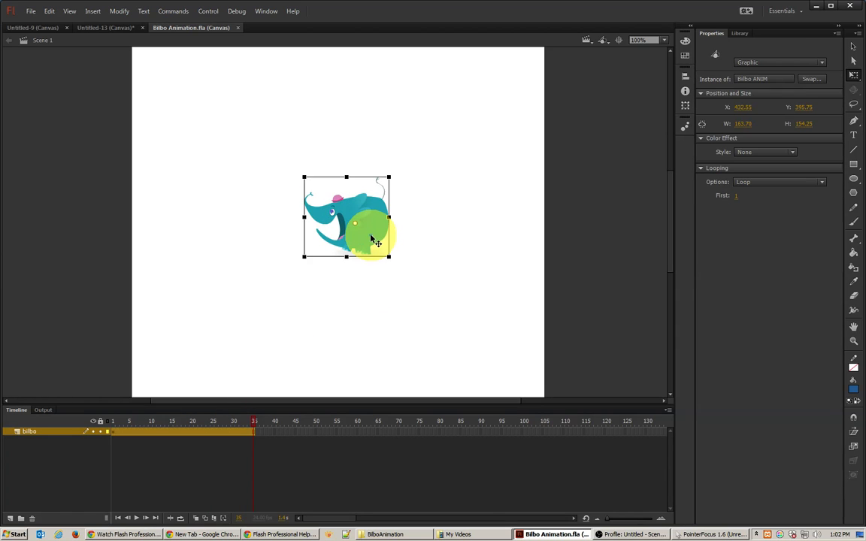
right_click(372, 240)
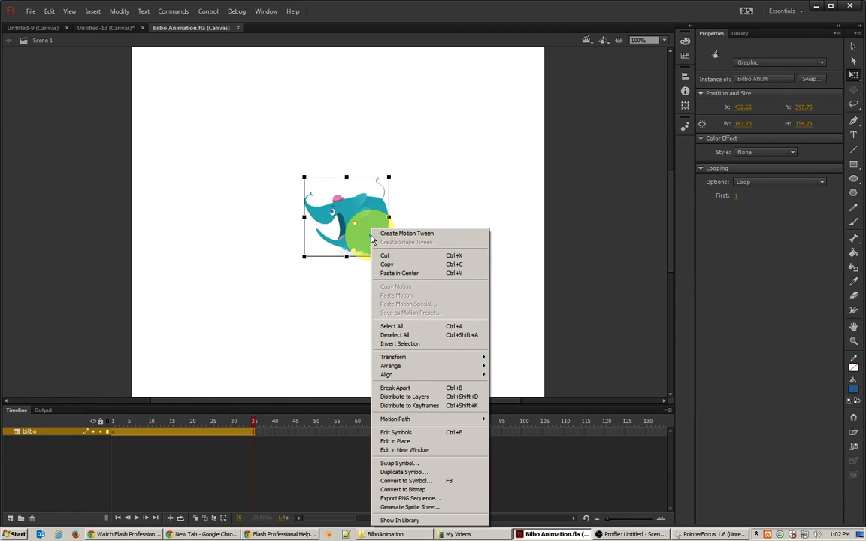
left_click(427, 508)
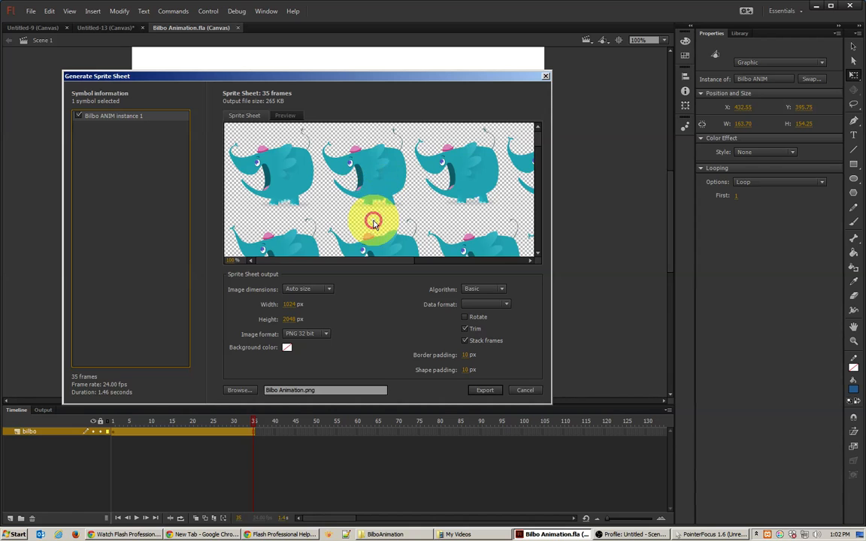
mouse_move(539, 137)
left_mouse_down()
mouse_move(546, 213)
mouse_move(534, 131)
left_mouse_up()
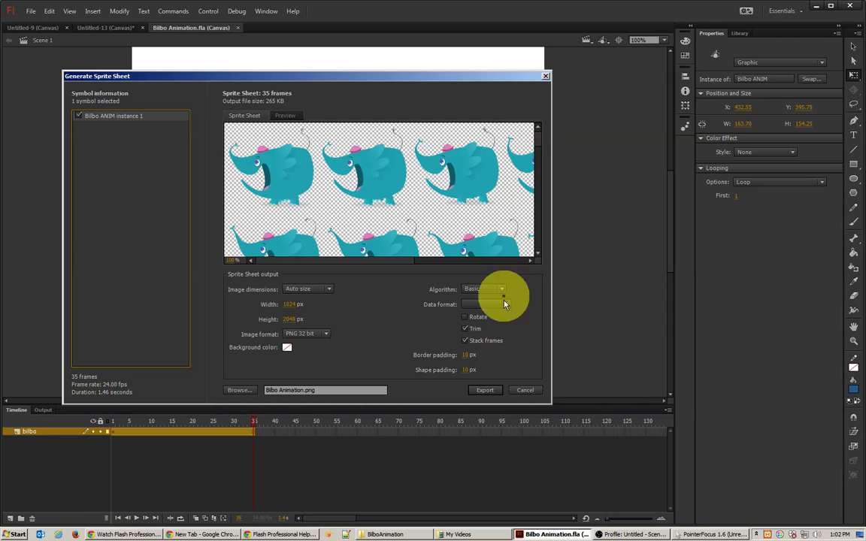
left_click(489, 390)
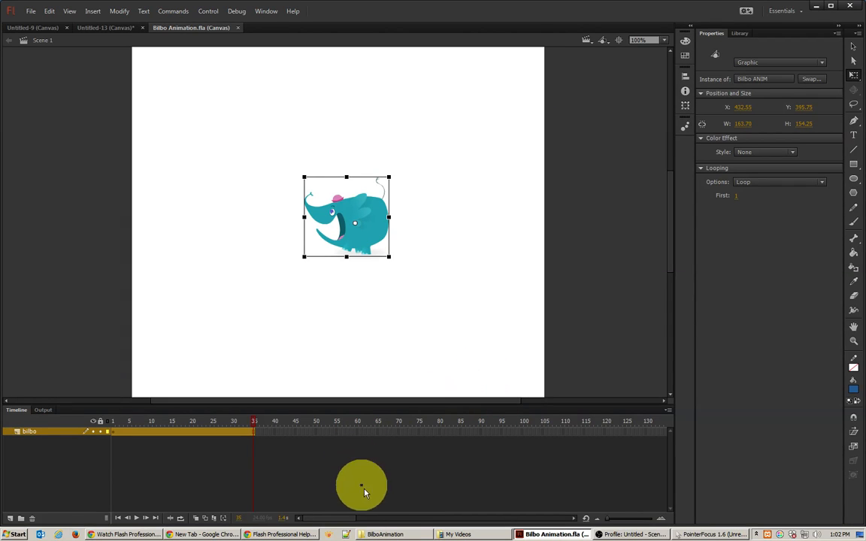
- Open the exported Bilbo Animation.png from the BilboAnimation folder in XnView to examine its frames, and return to Flash
left_click(402, 535)
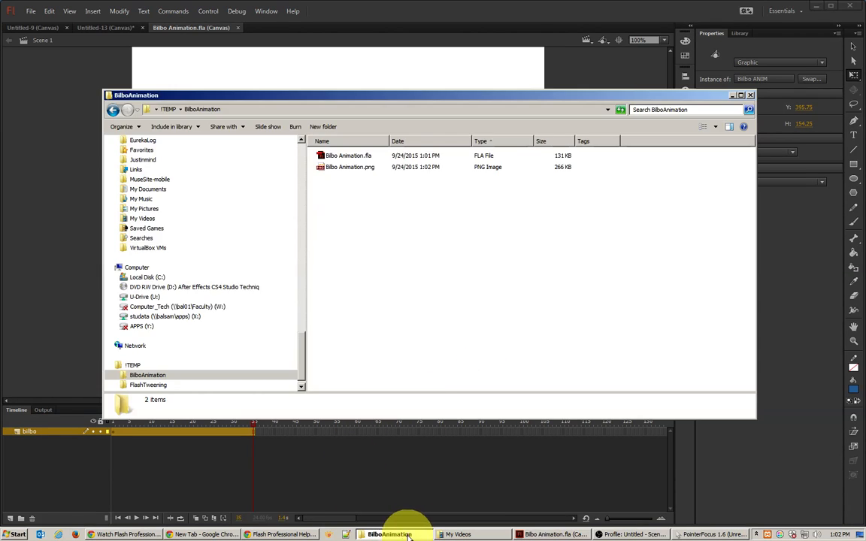
left_click(333, 170)
double_click(332, 170)
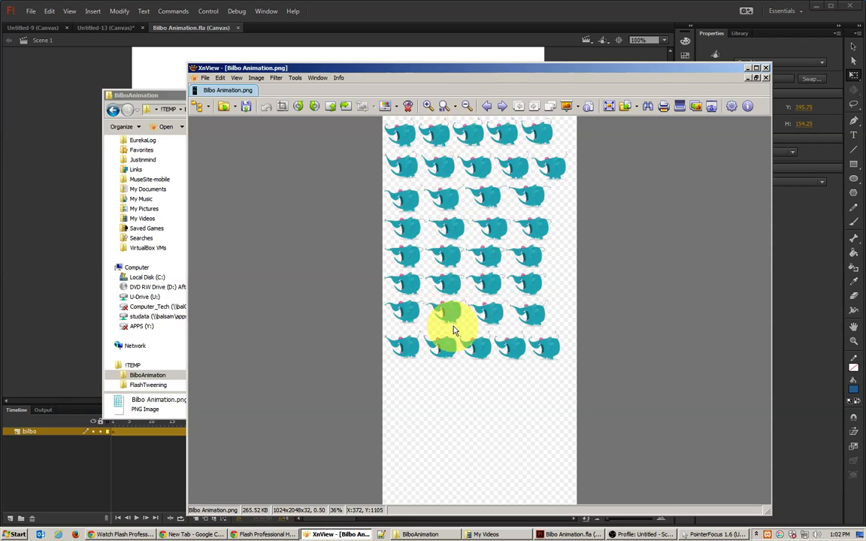
left_click(767, 69)
left_click(419, 73)
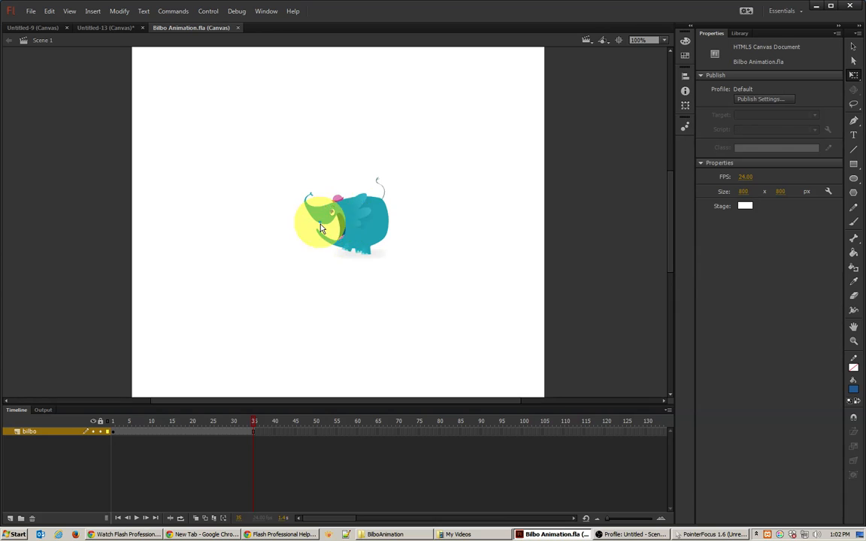
- Inside the Bilbo ANIM symbol, add a new layer and move it below the shadow layer
left_click(127, 422)
left_click_drag(124, 426, 255, 438)
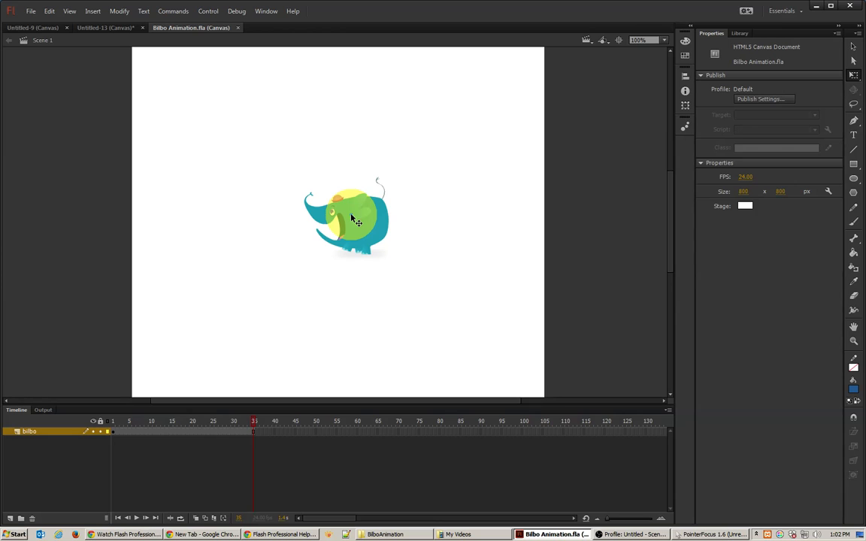
double_click(367, 228)
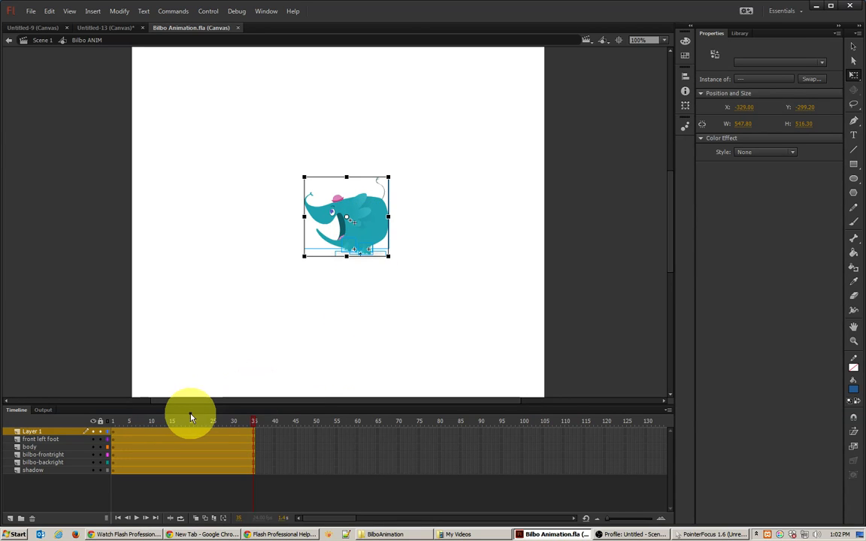
left_click(80, 491)
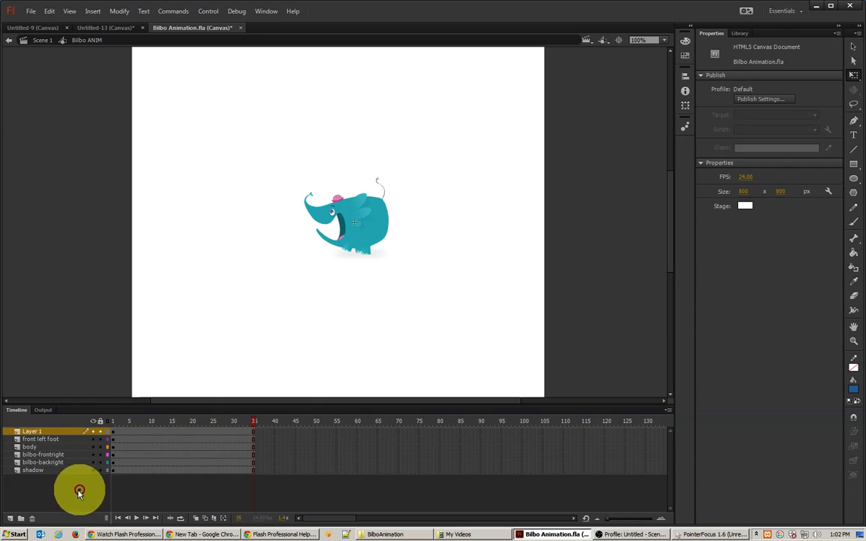
left_click(10, 518)
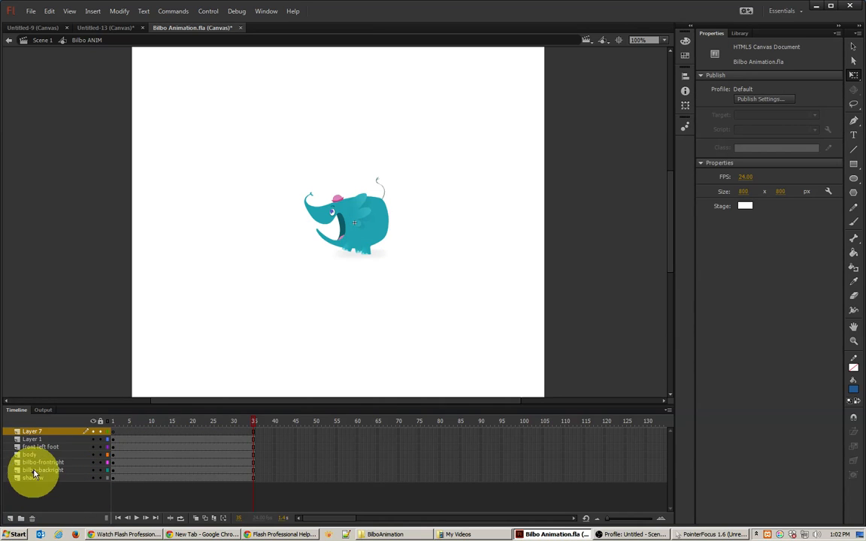
left_click(46, 431)
left_click_drag(39, 471, 42, 485)
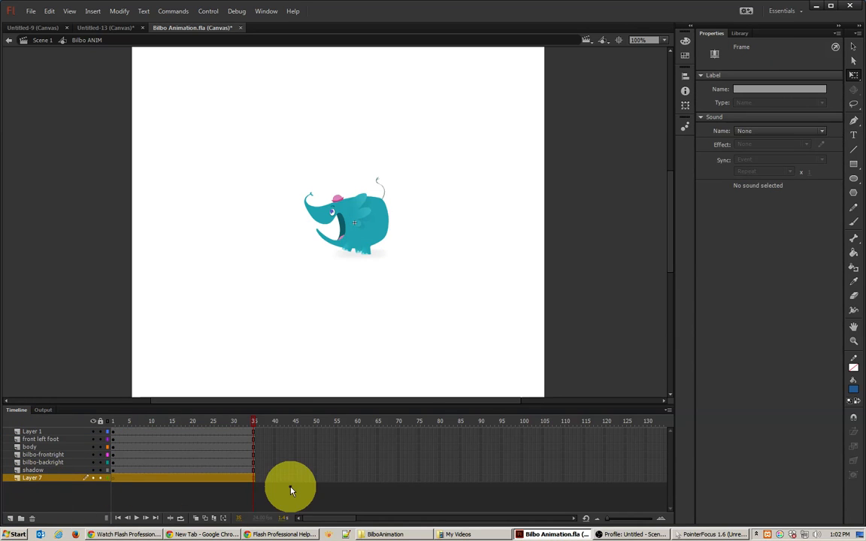
- Draw a rectangle about 817 by 492 px behind the elephant on Layer 7 at frame 14
left_click(849, 167)
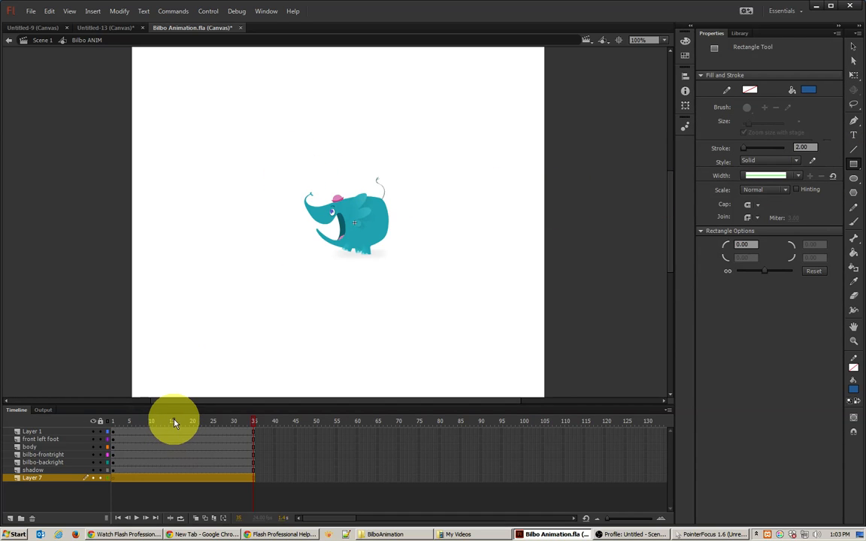
mouse_move(174, 423)
left_mouse_down()
mouse_move(187, 421)
mouse_move(169, 425)
left_mouse_up()
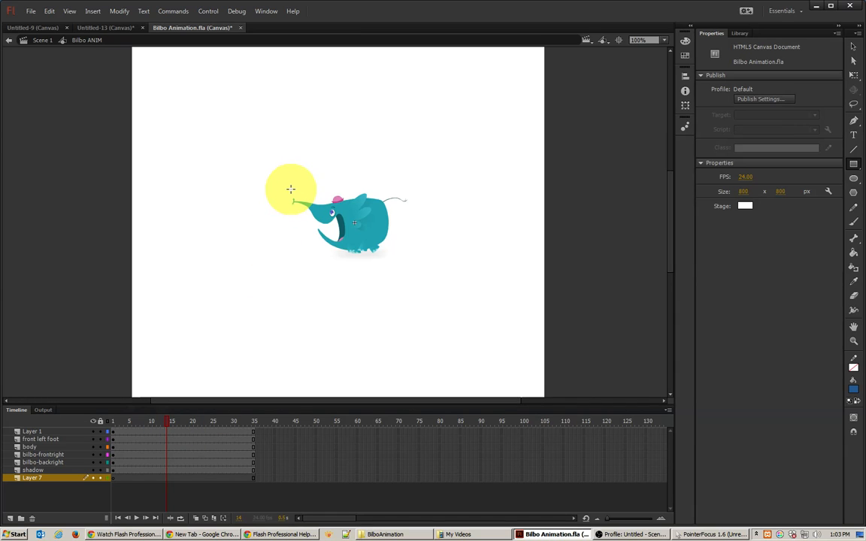
left_click_drag(287, 186, 416, 269)
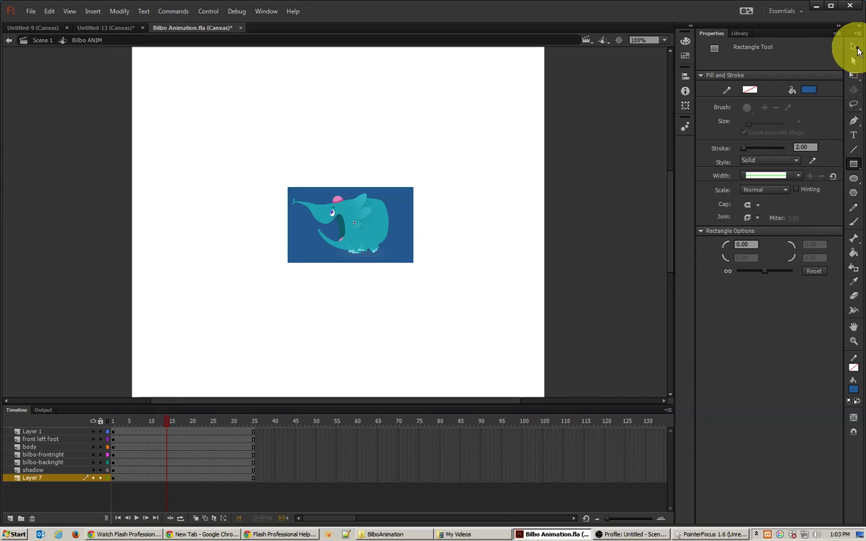
- Change the background rectangle's fill to yellow-green
left_click(854, 47)
left_click(302, 193)
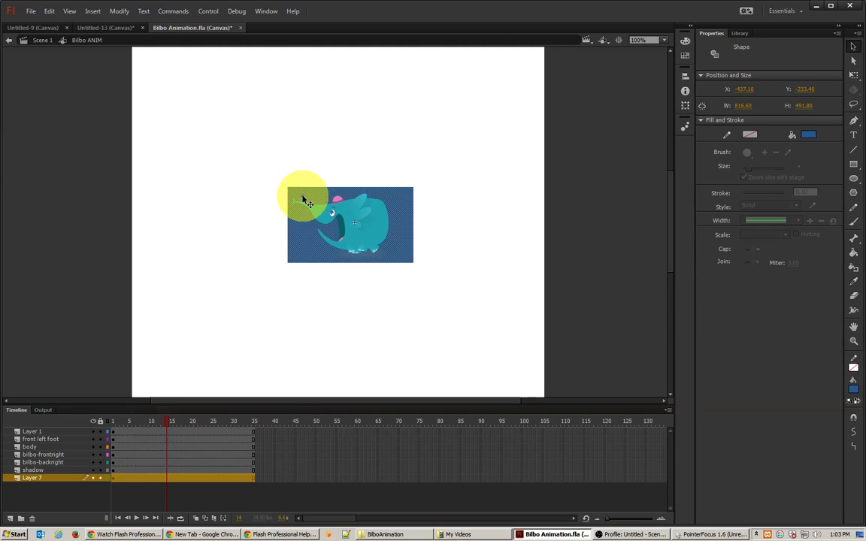
left_click(809, 136)
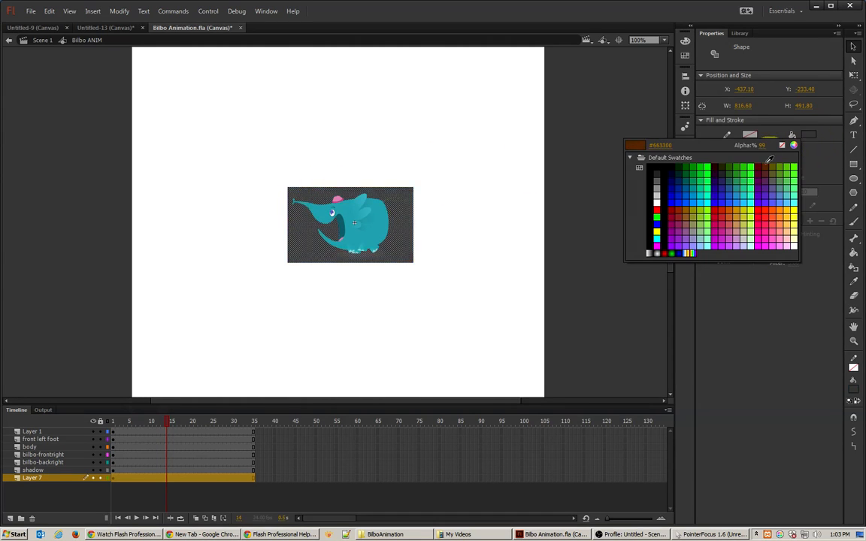
left_click(752, 204)
left_click(408, 166)
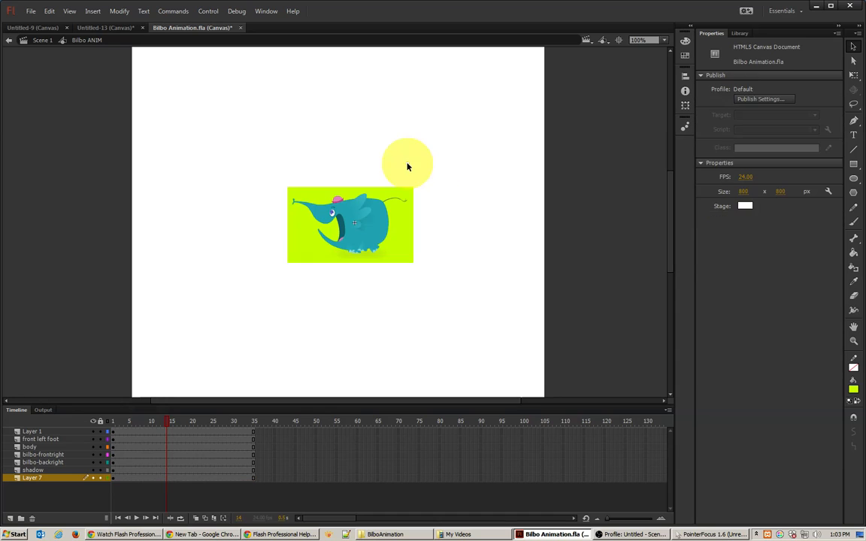
- At frame 10, stretch the yellow-green background rectangle to about 652 px high so it covers the elephant's raised tail
left_click_drag(188, 431, 151, 421)
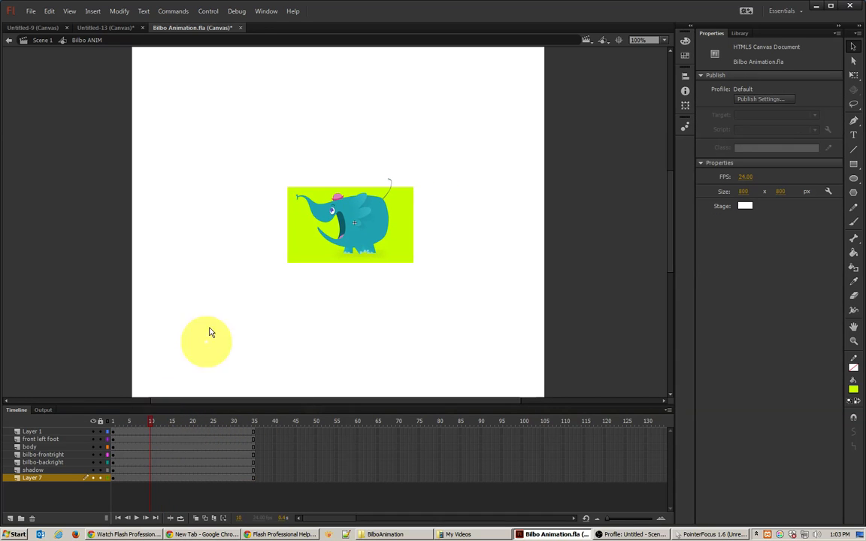
left_click(301, 224)
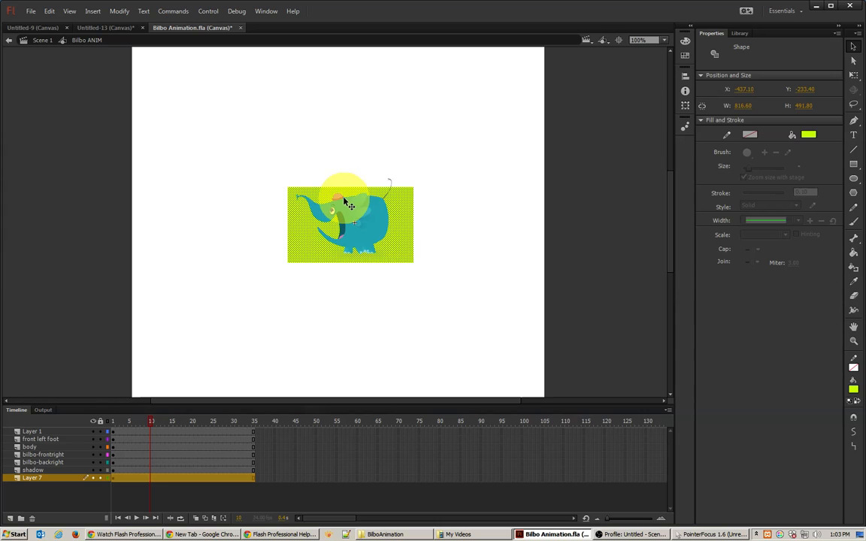
key("q")
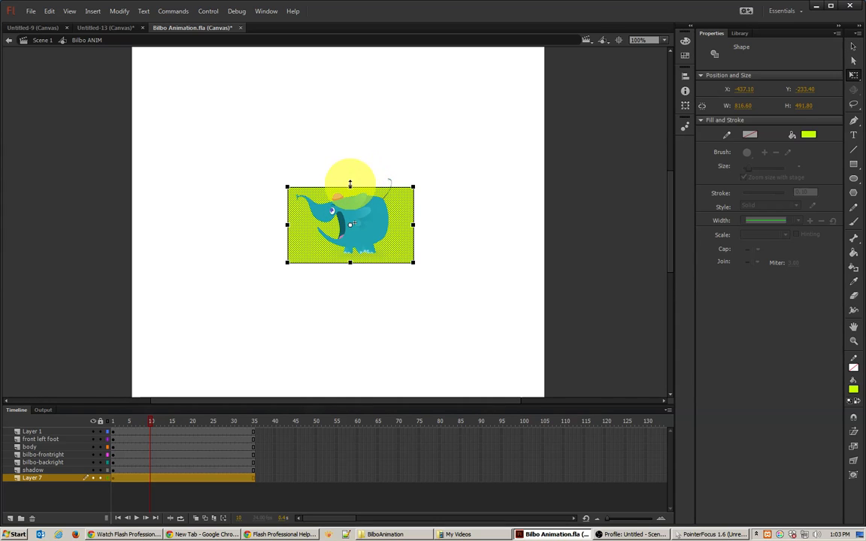
left_click_drag(351, 186, 349, 174)
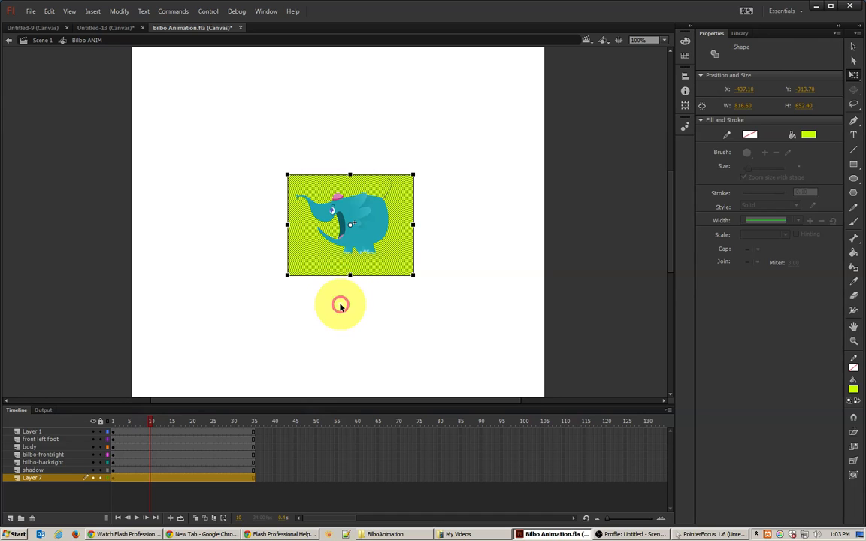
left_click(340, 304)
- At frame 29, trim a strip about 23 px wide from the rectangle's left edge and cut the excess off its bottom
left_click_drag(169, 426, 230, 436)
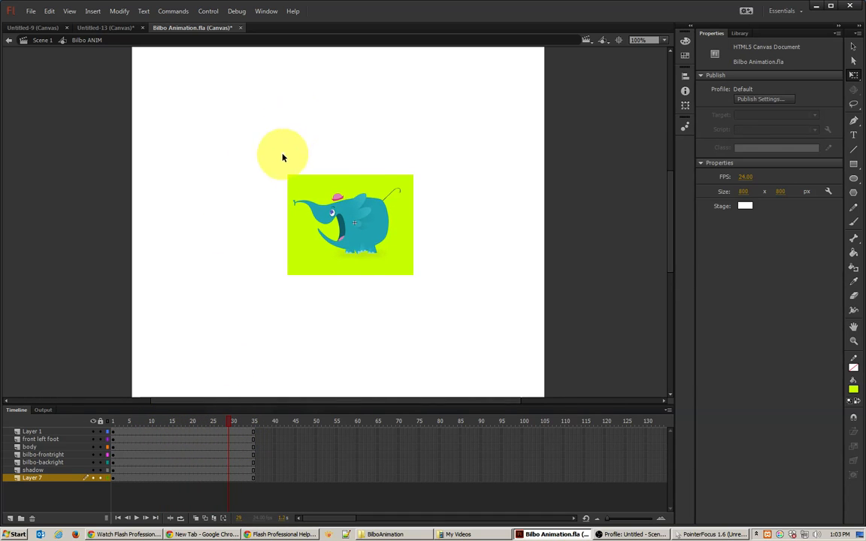
left_click_drag(271, 170, 291, 291)
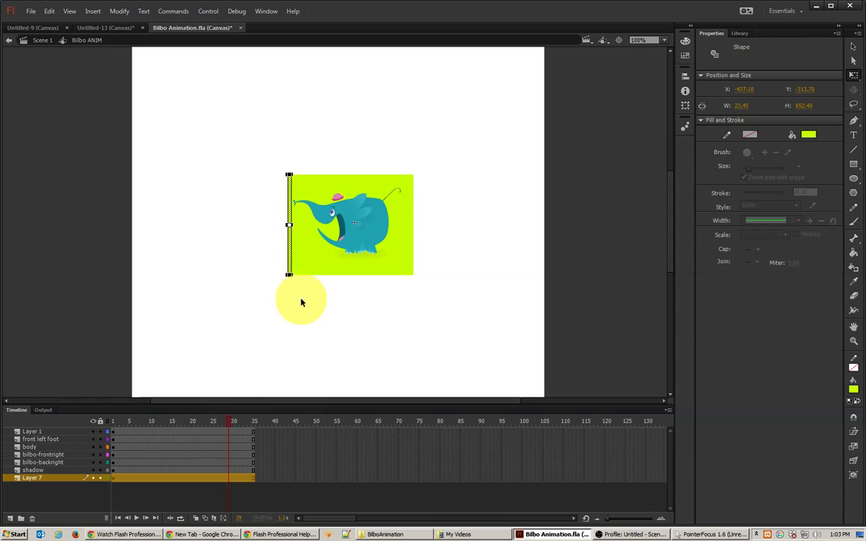
key("ctrl+z")
left_click_drag(453, 308, 229, 261)
key("Delete")
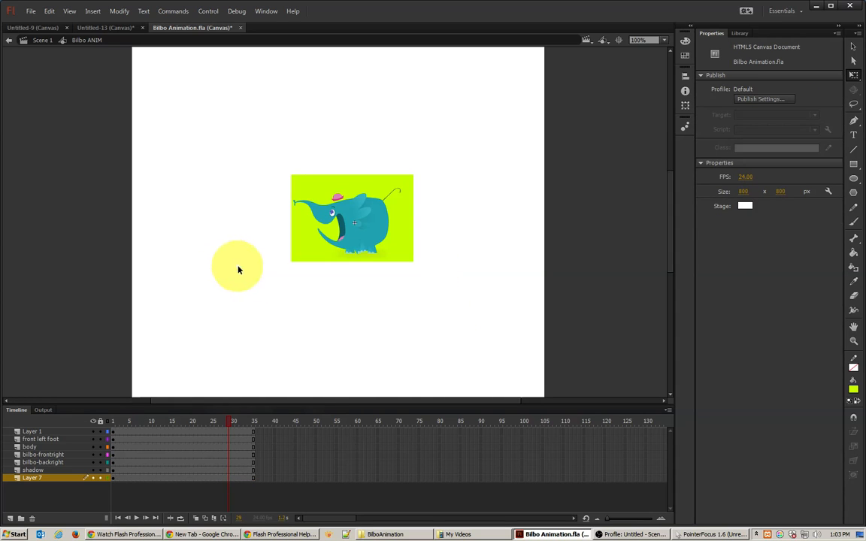
- At frame 15, delete a strip about 13 px wide from the rectangle's right edge, and check the fit through frame 35
left_click_drag(293, 425, 171, 425)
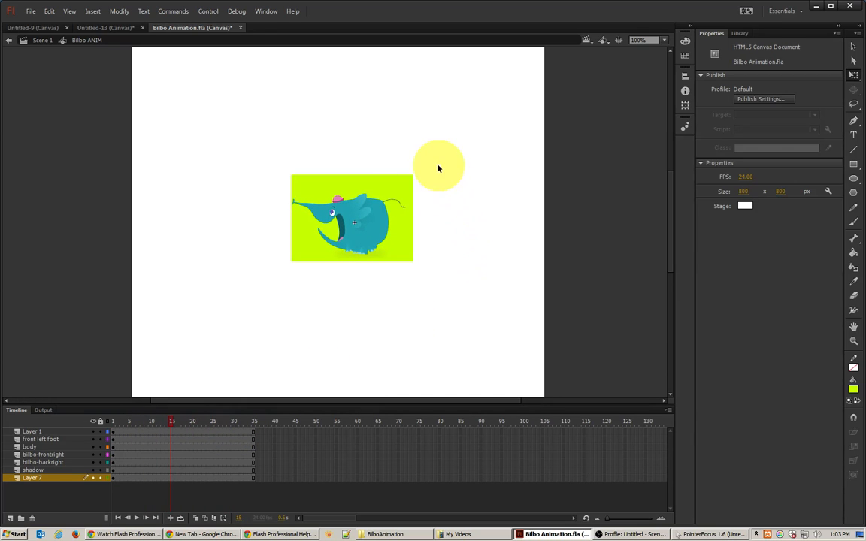
left_click_drag(412, 161, 411, 293)
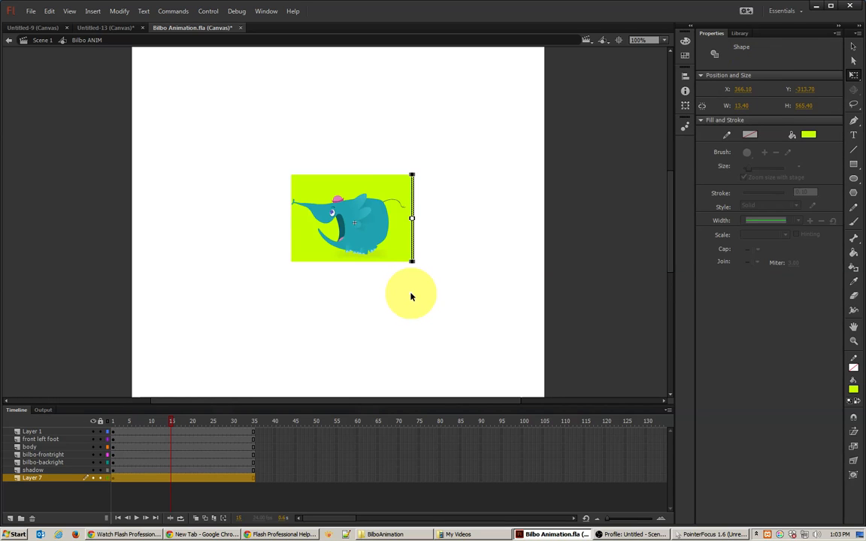
left_click(410, 296)
left_click_drag(225, 421, 254, 441)
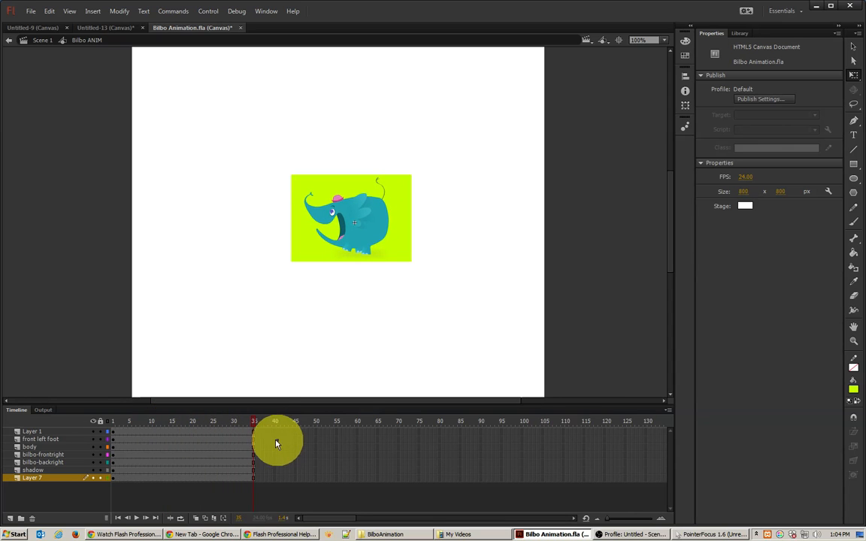
- Make the background rectangle on Layer 7 invisible by setting its fill alpha to 0%
left_click(338, 188)
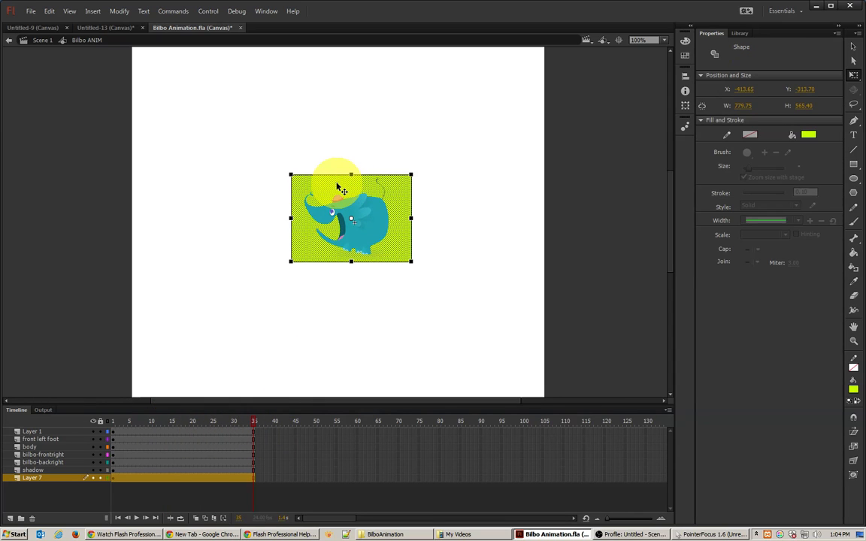
left_click(808, 135)
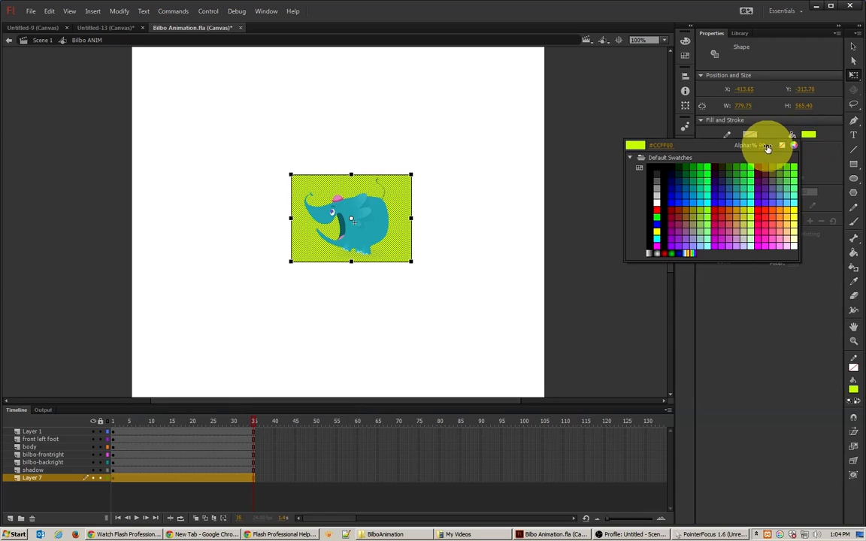
left_click_drag(766, 148, 747, 149)
left_click(805, 136)
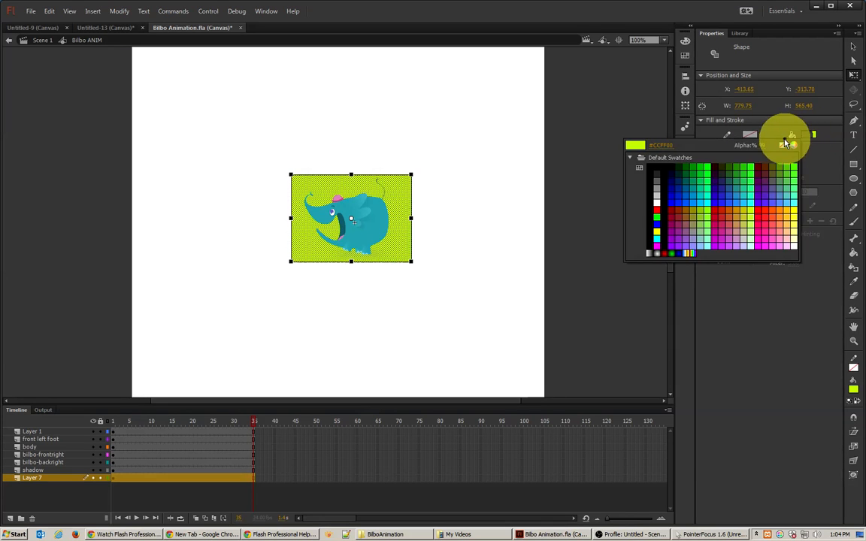
left_click(763, 147)
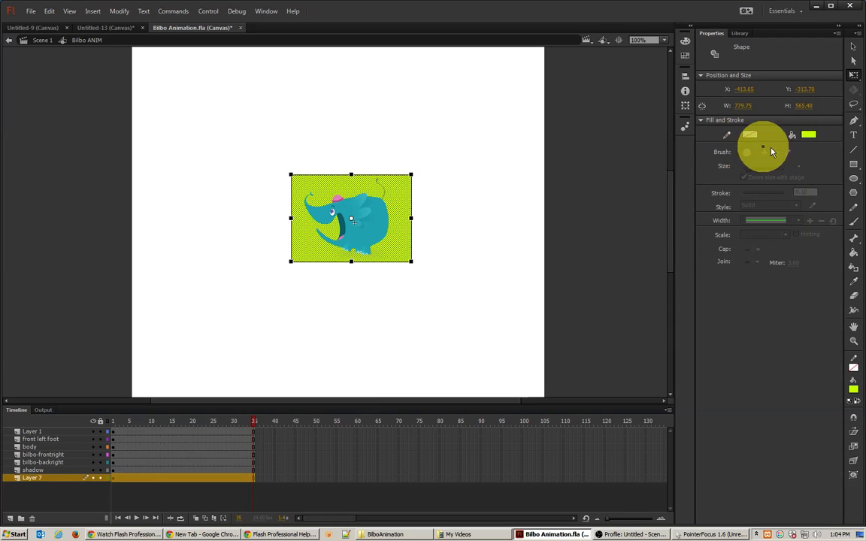
left_click(806, 137)
left_click(764, 146)
left_click(806, 136)
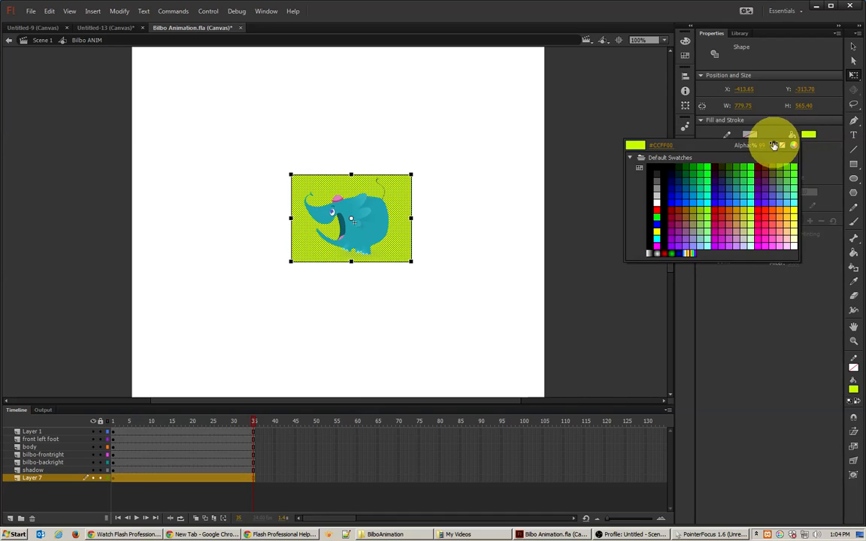
left_click(763, 148)
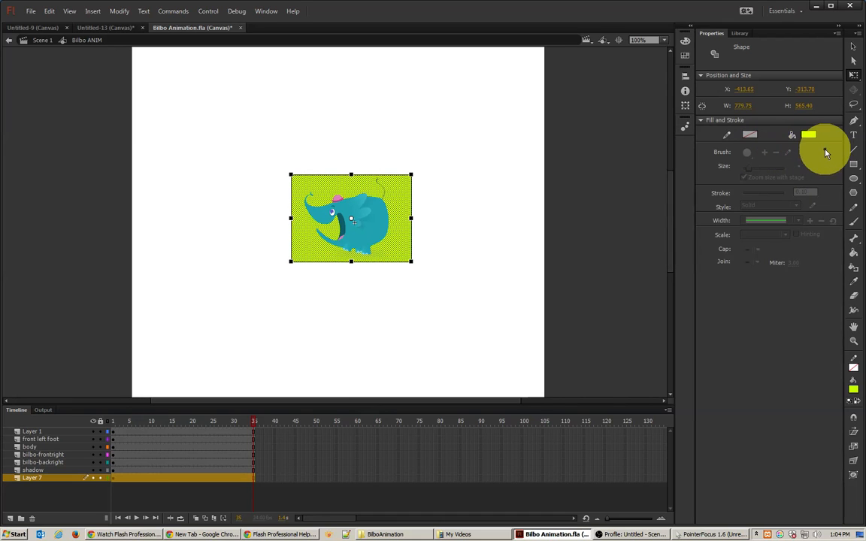
left_click(808, 135)
left_click(764, 147)
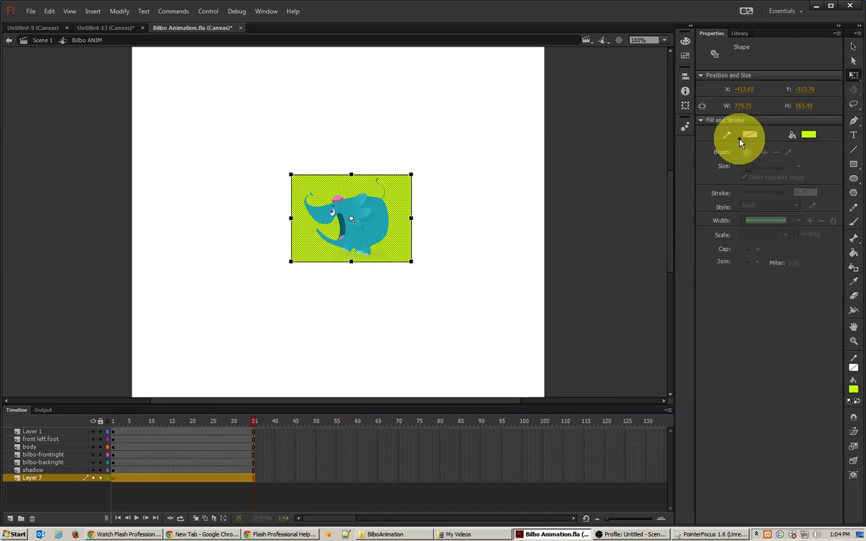
left_click(814, 136)
left_click(764, 147)
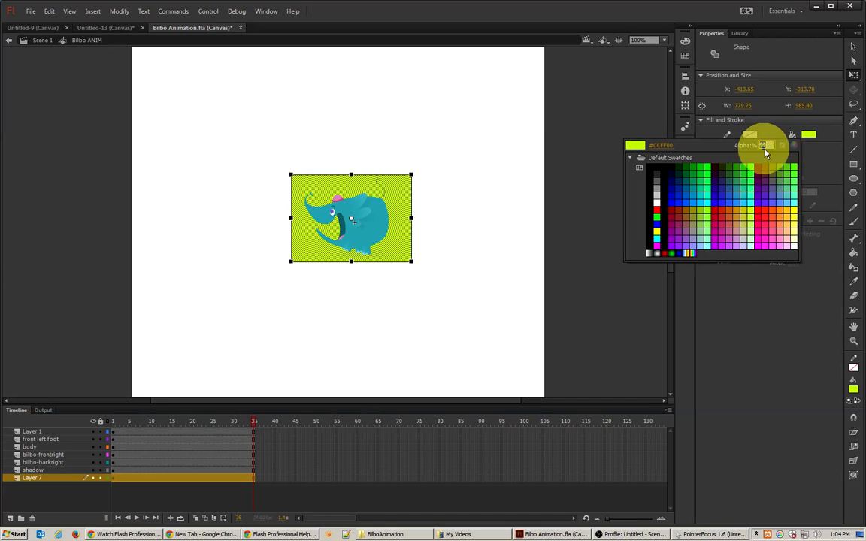
type("0")
key("Return")
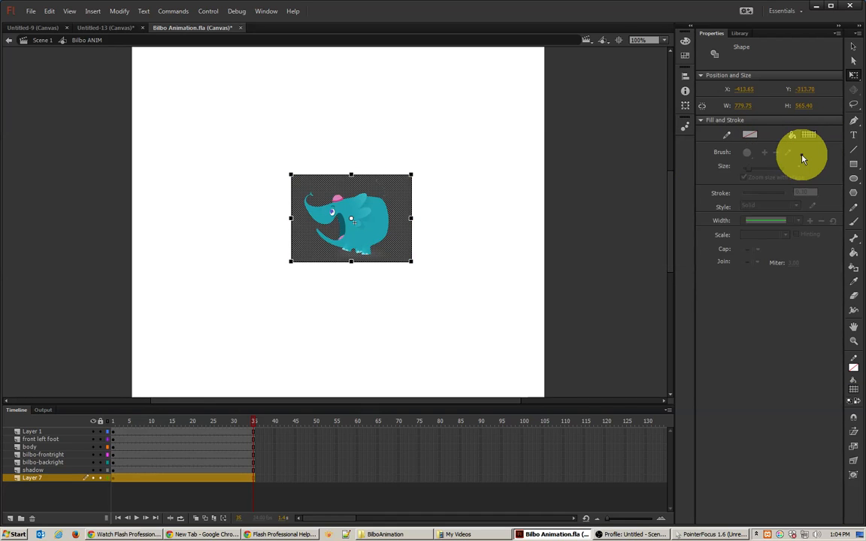
left_click(428, 156)
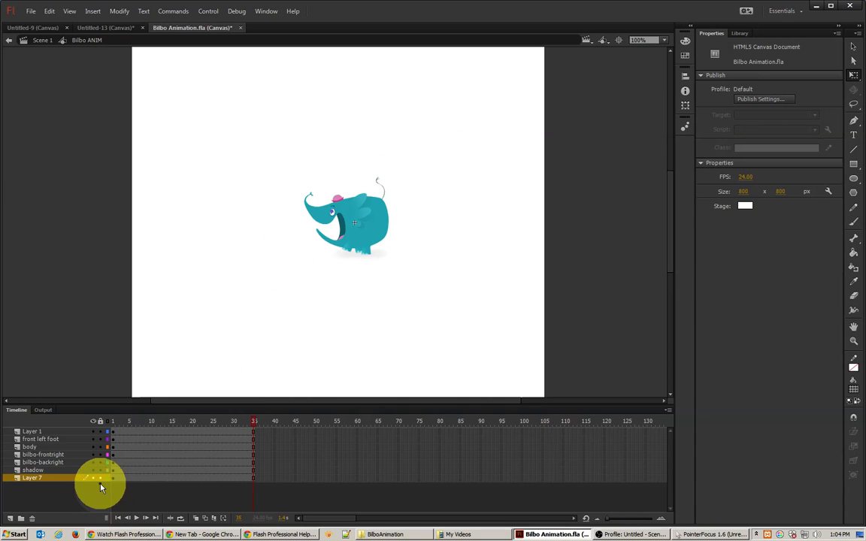
left_click(311, 245)
key("Delete")
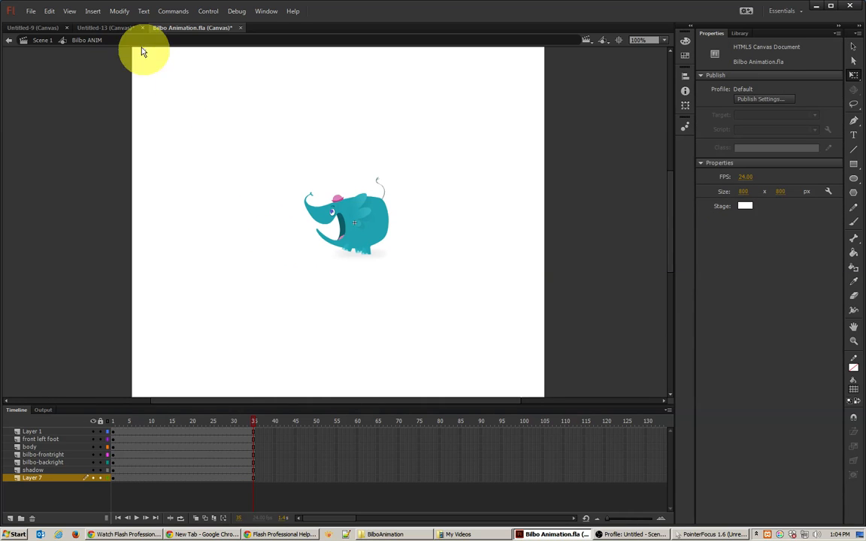
- Return to Scene 1 and export the Bilbo ANIM instance as a sprite sheet, overwriting Bilbo Animation.png
left_click(43, 40)
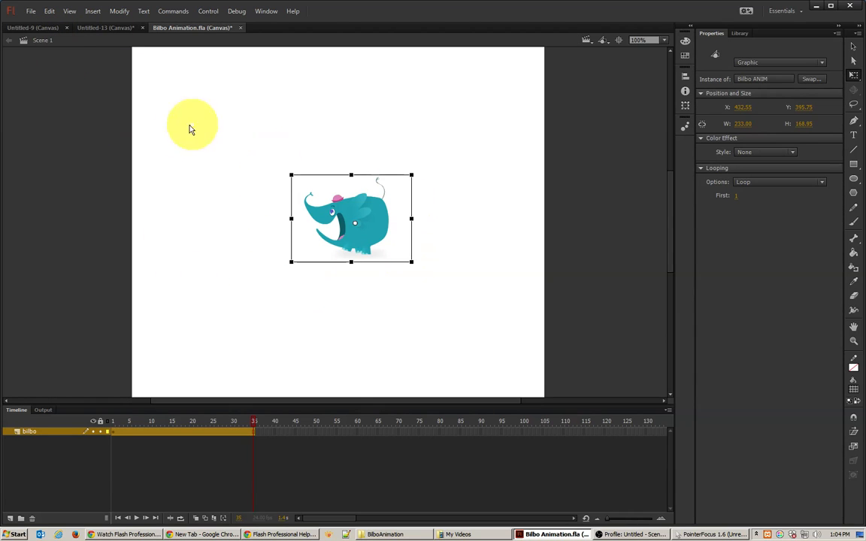
right_click(387, 227)
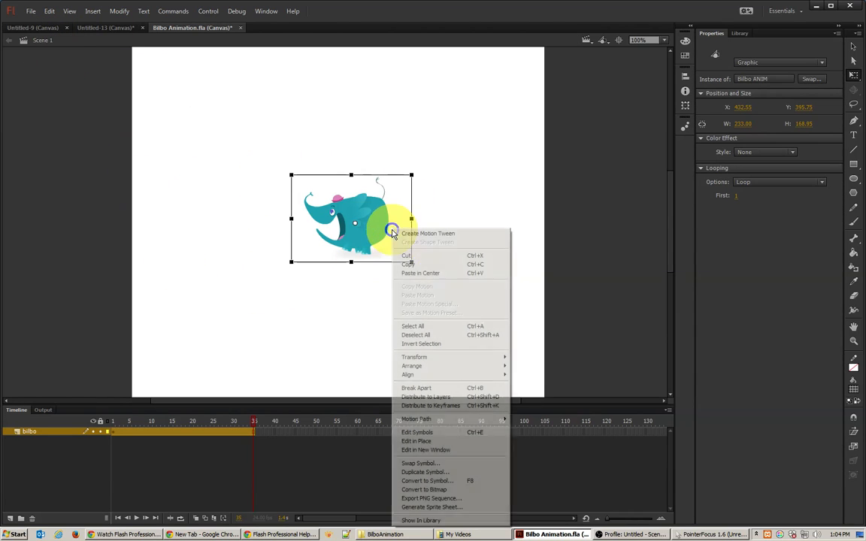
left_click(448, 508)
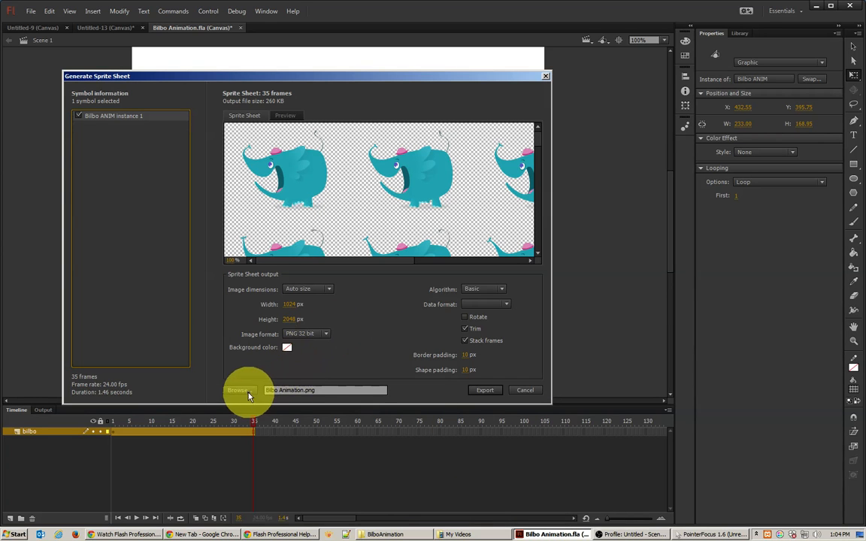
left_click(482, 391)
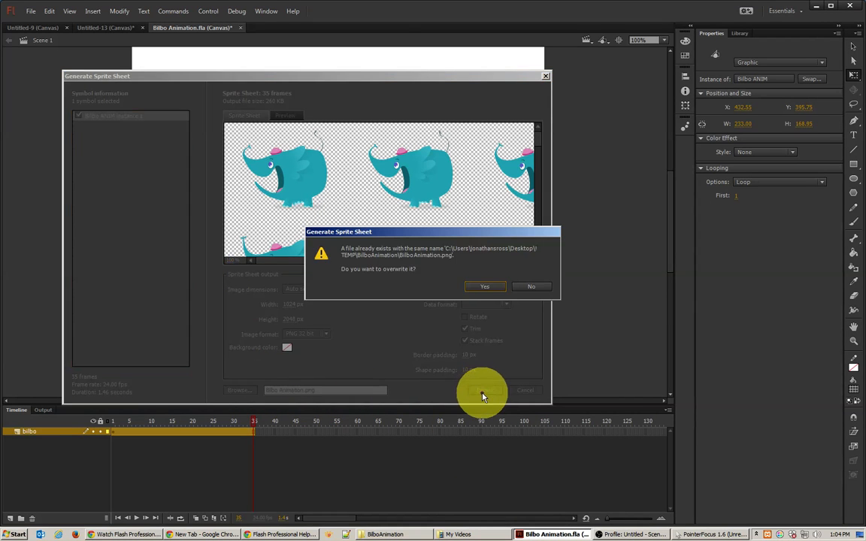
left_click(486, 288)
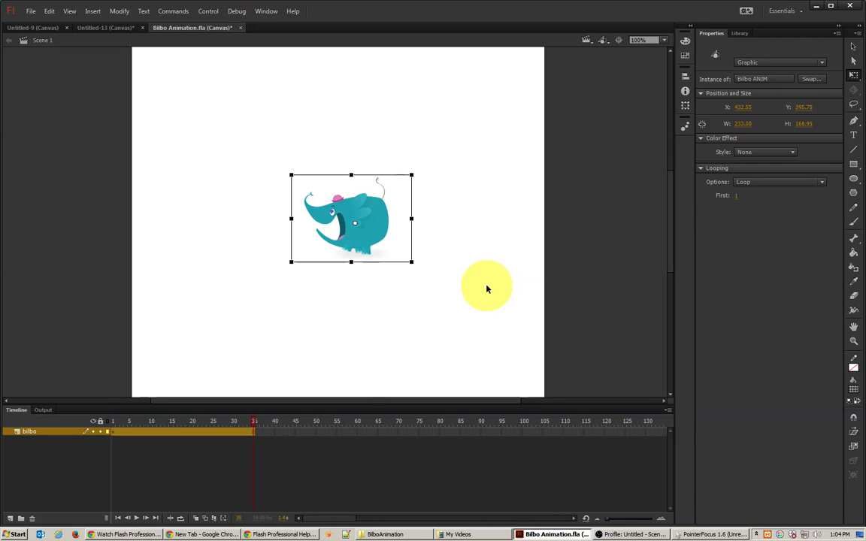
- Open Bilbo Animation.png from the BilboAnimation folder in XnView to examine the frame spacing, and return to Flash
left_click(366, 533)
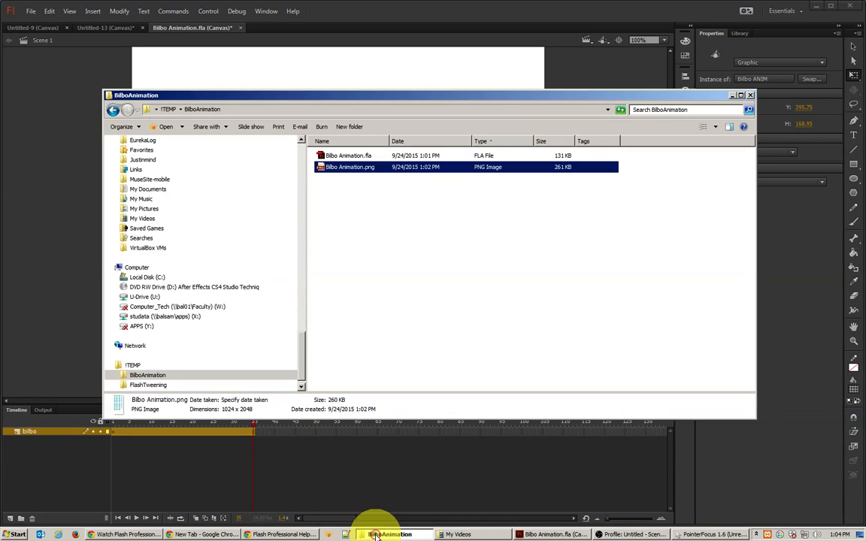
double_click(343, 169)
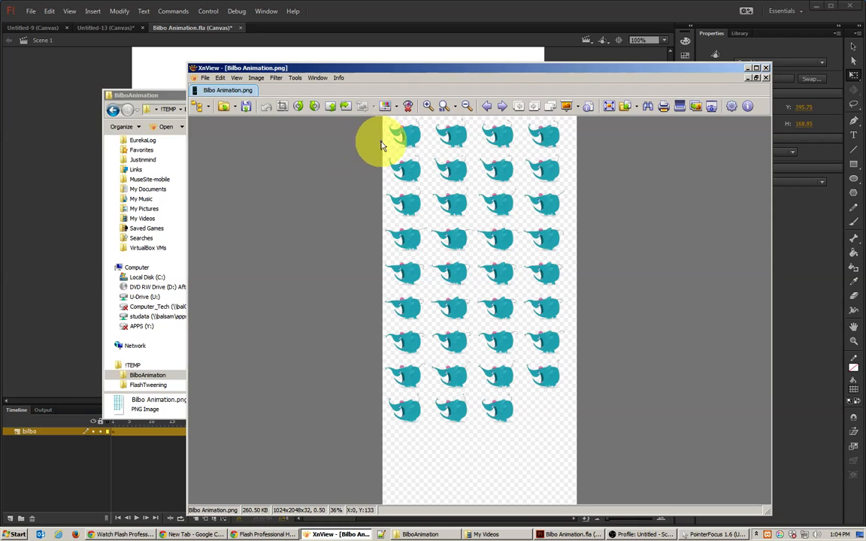
left_click(766, 69)
left_click(400, 77)
- Generate the Bilbo ANIM sprite sheet with border padding and shape padding of 0 px, overwriting Bilbo Animation.png
right_click(357, 213)
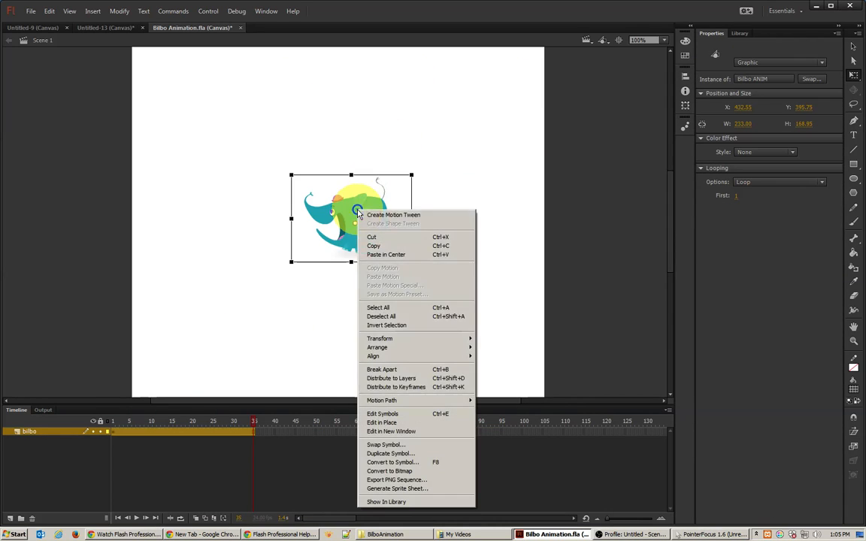
left_click(393, 489)
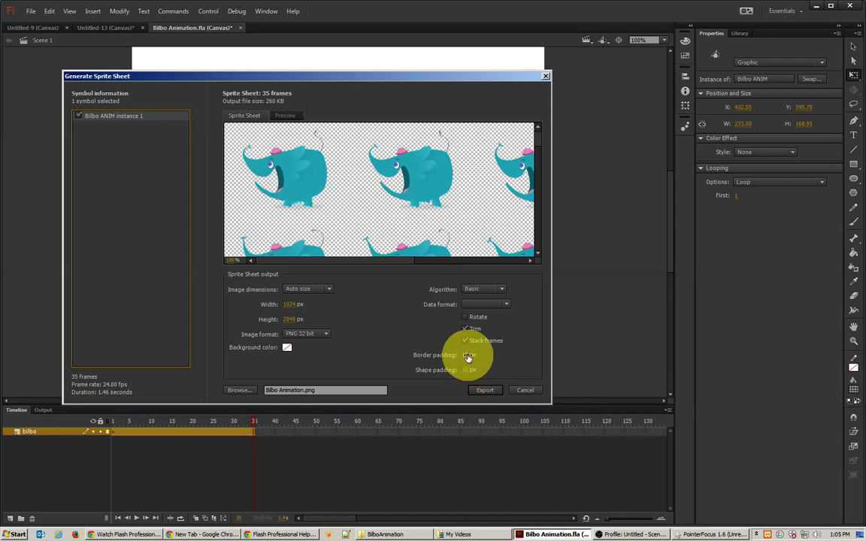
left_click(467, 354)
type("0")
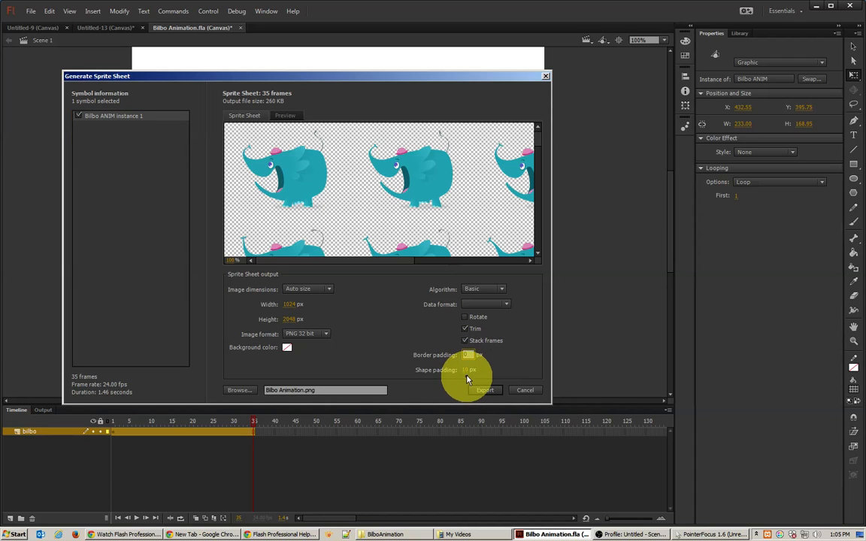
left_click(466, 370)
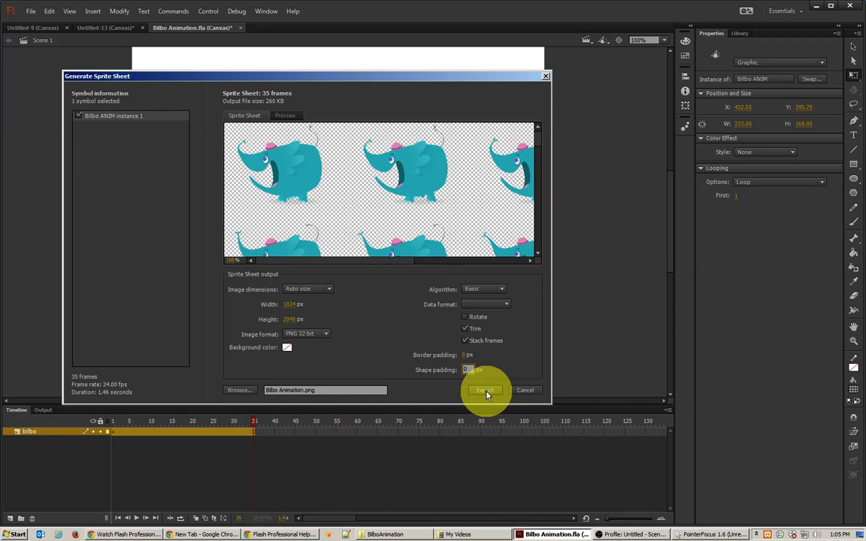
left_click(487, 392)
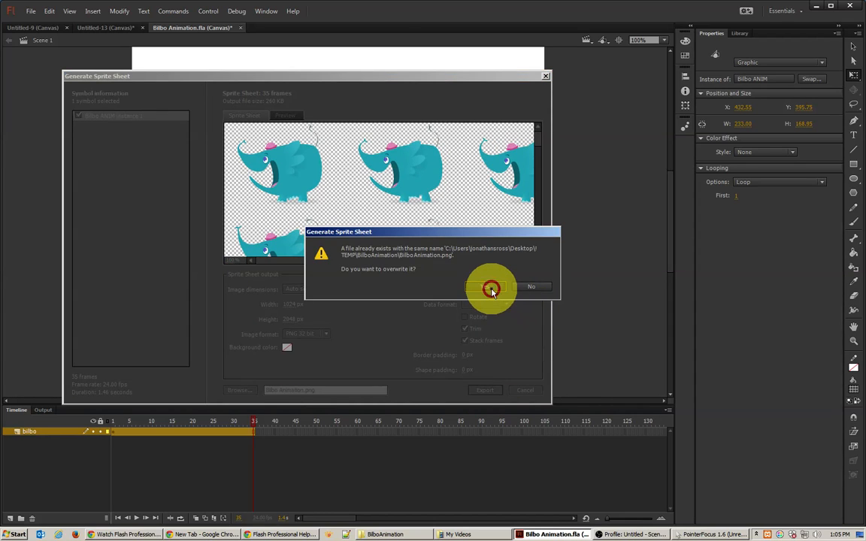
left_click(490, 290)
- Open the re-exported Bilbo Animation.png from the BilboAnimation folder in XnView to examine its unpadded frames
mouse_move(486, 536)
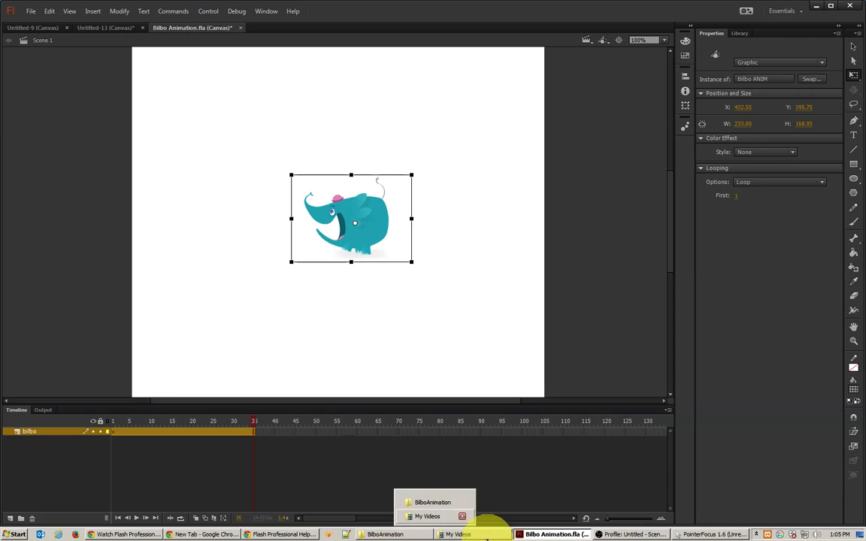
left_click(432, 502)
double_click(361, 167)
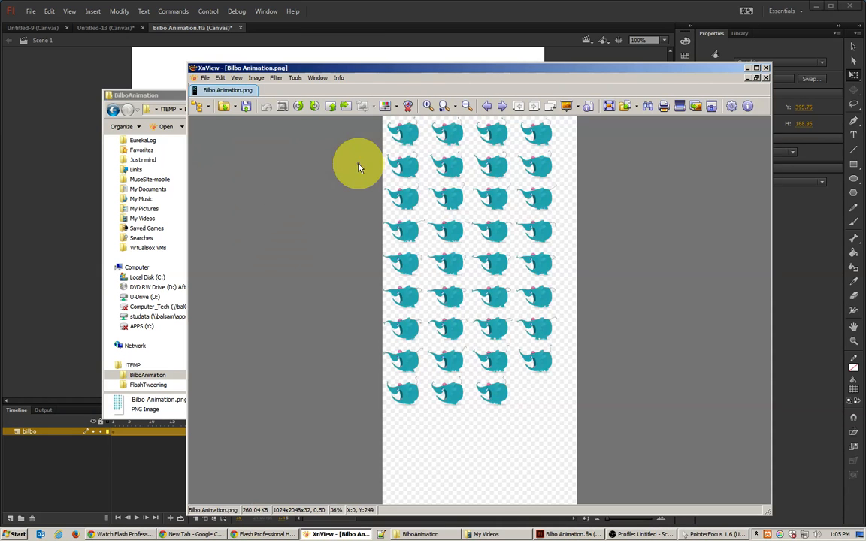
- Switch back to Flash and move the Bilbo ANIM instance horizontally to the stage's right side, at about X 677.55
left_click(58, 247)
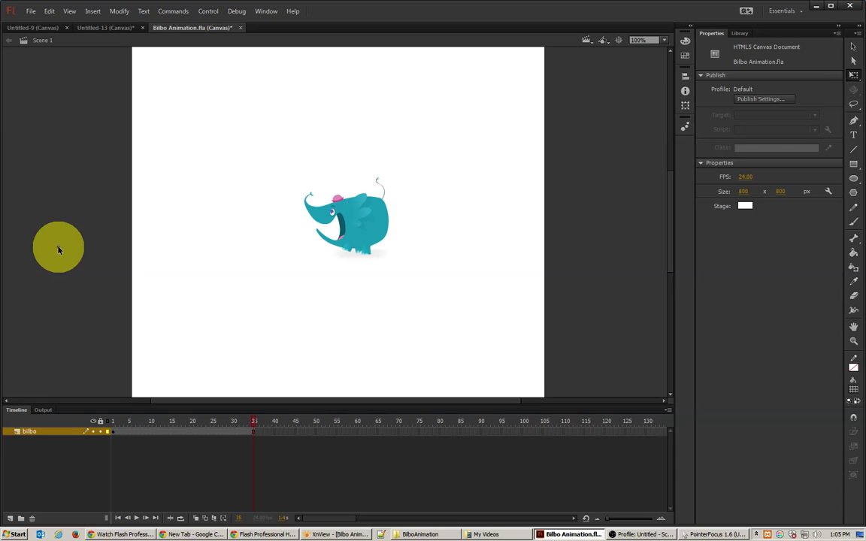
left_click(374, 228)
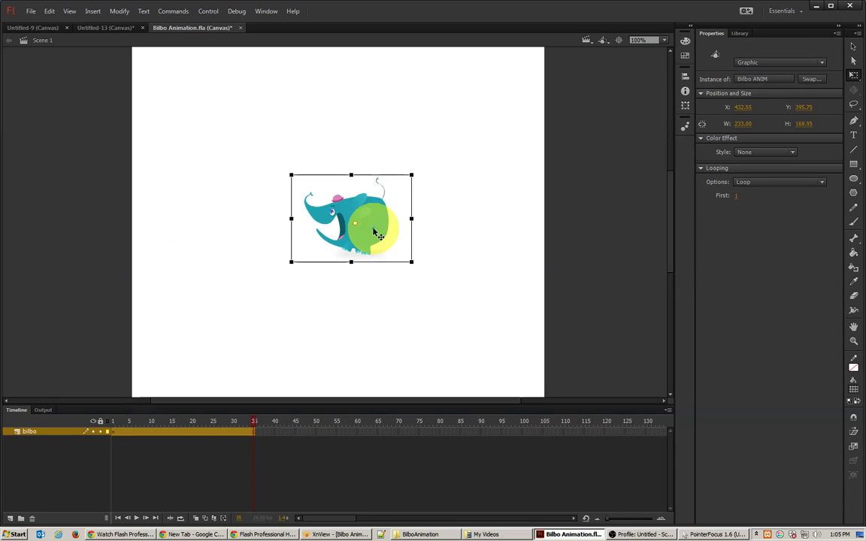
left_click(251, 433)
left_click_drag(362, 245, 485, 251)
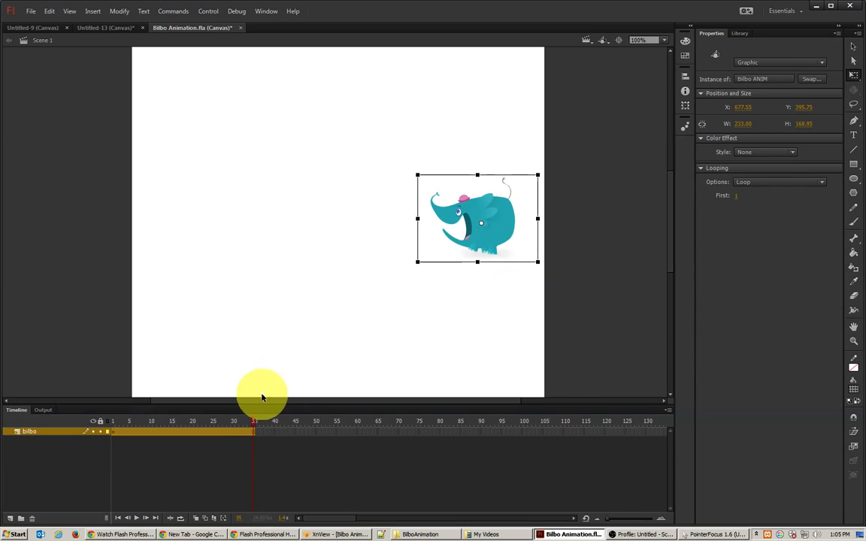
- Insert a keyframe at frame 35 of the bilbo layer and move Bilbo to the stage's left side, at about X 163.55
left_click(254, 435)
right_click(253, 436)
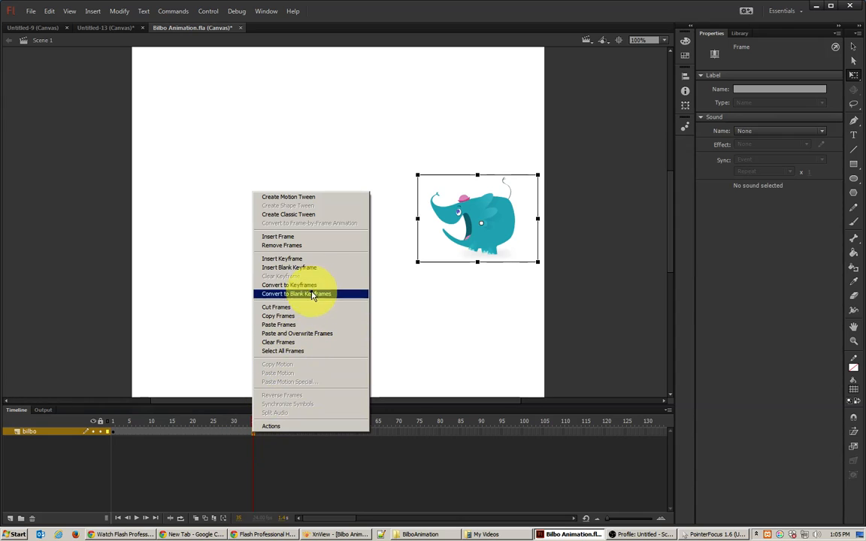
left_click(296, 260)
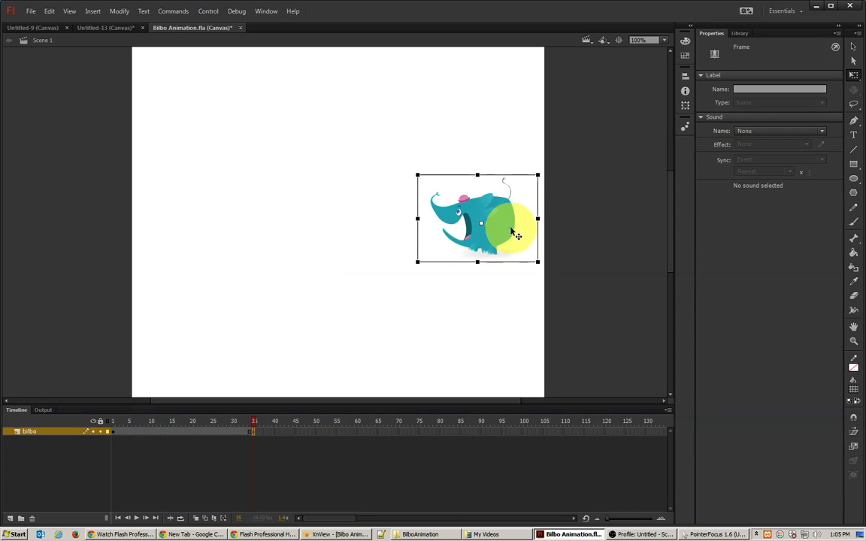
left_click_drag(497, 228, 246, 229)
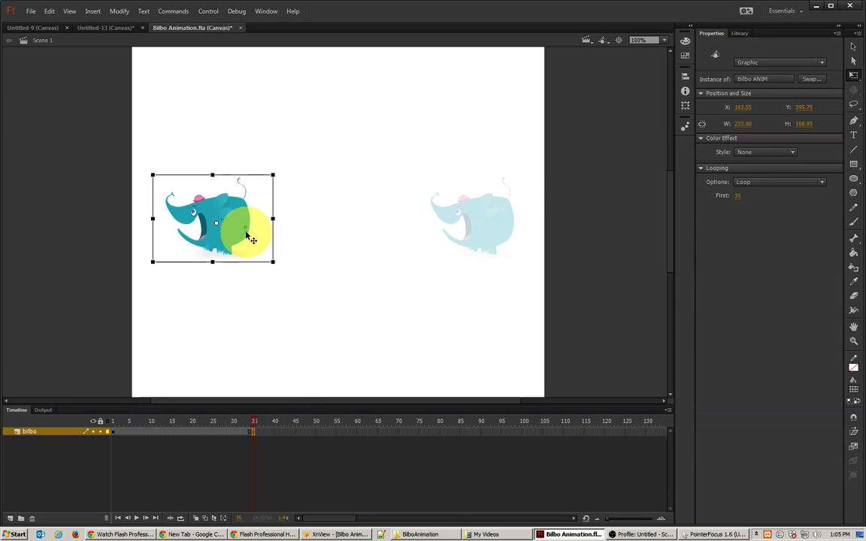
- Create a classic tween between frames 1 and 35 of the bilbo layer and scrub through it to preview the movement
right_click(187, 434)
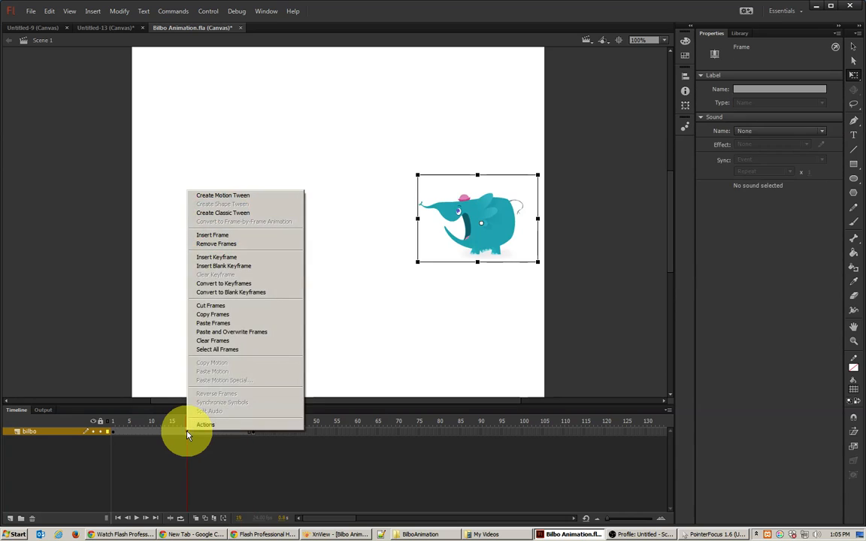
left_click(224, 213)
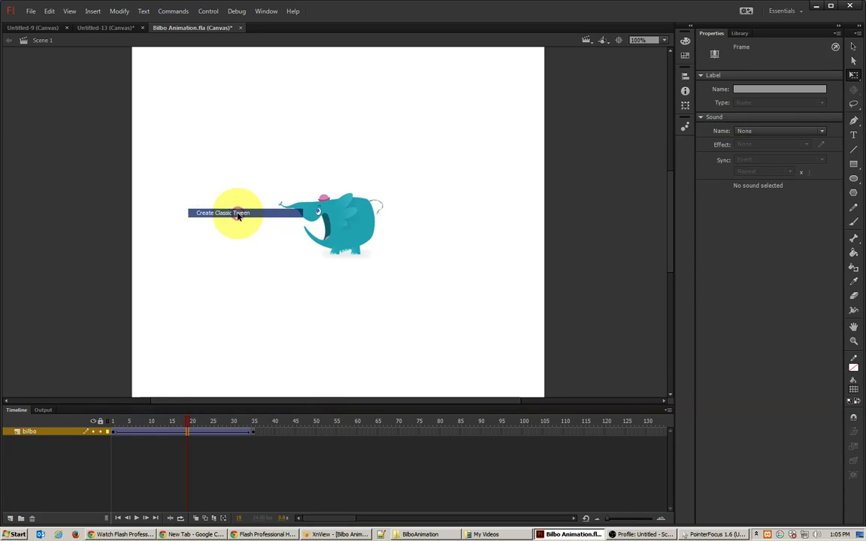
left_click_drag(189, 424, 255, 442)
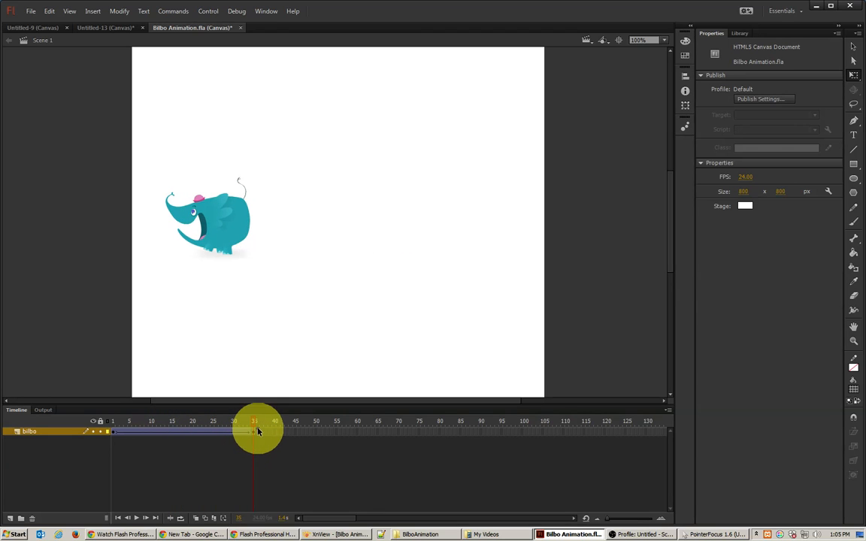
- Add a keyframe at frame 36 and flip Bilbo horizontally by setting its scale width to -29.9%
left_click(254, 435)
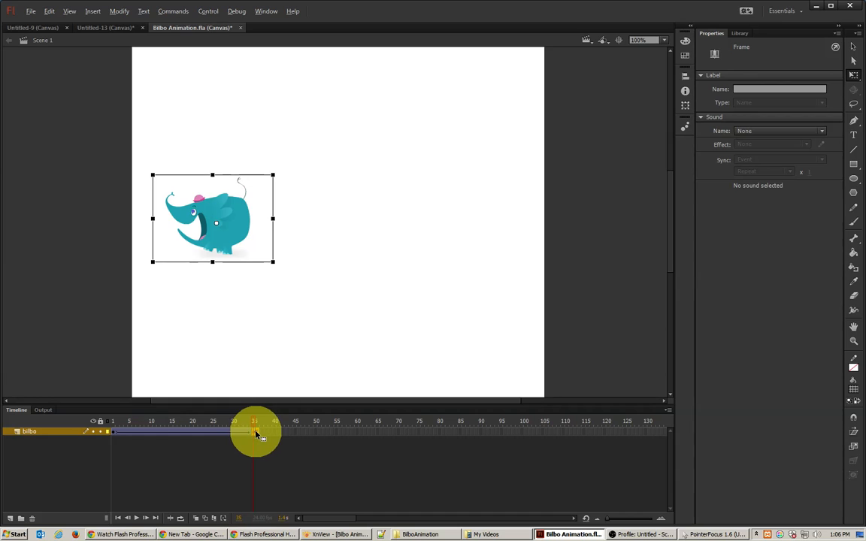
left_click(258, 433)
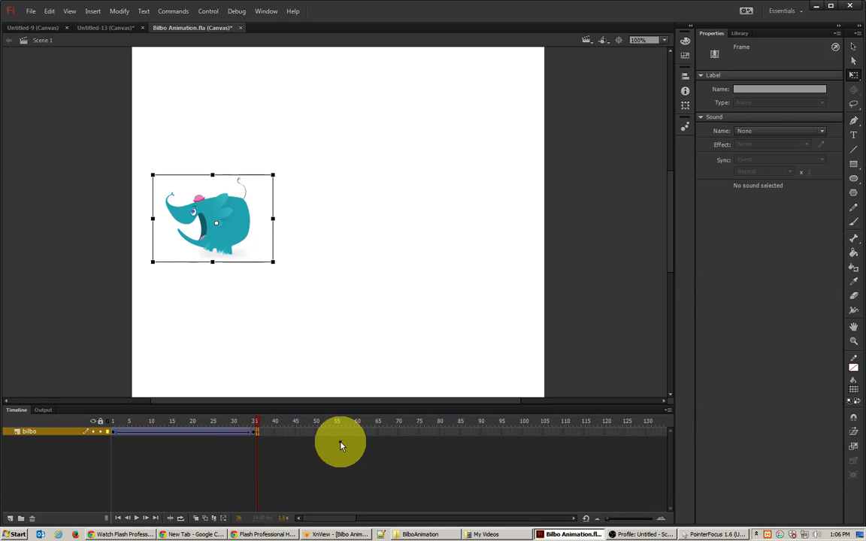
left_click(245, 207)
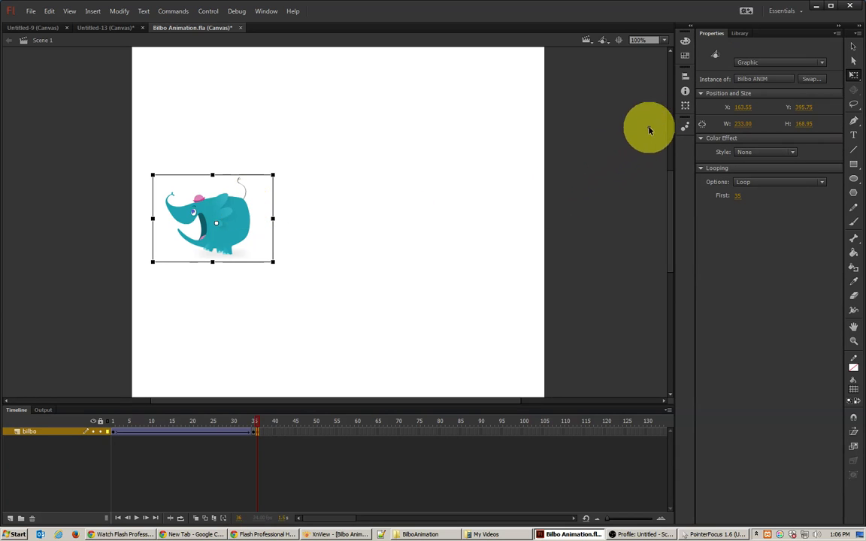
left_click(685, 105)
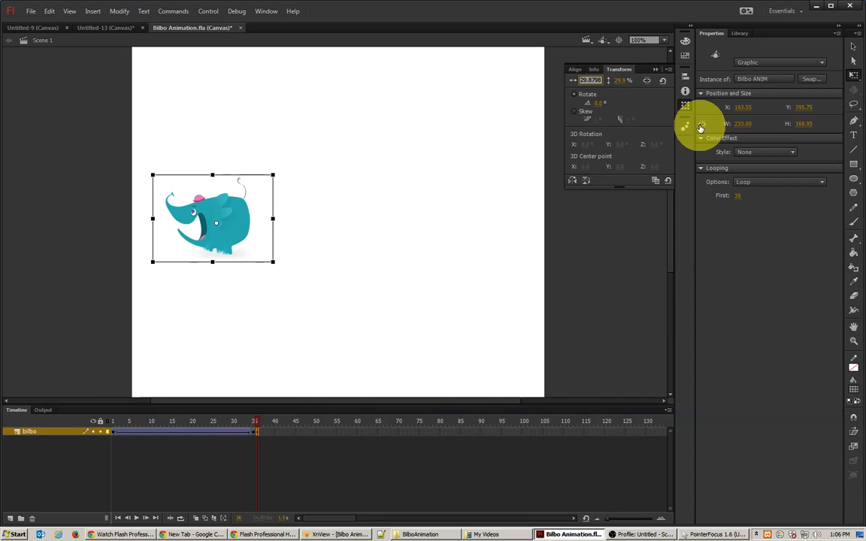
key("Return")
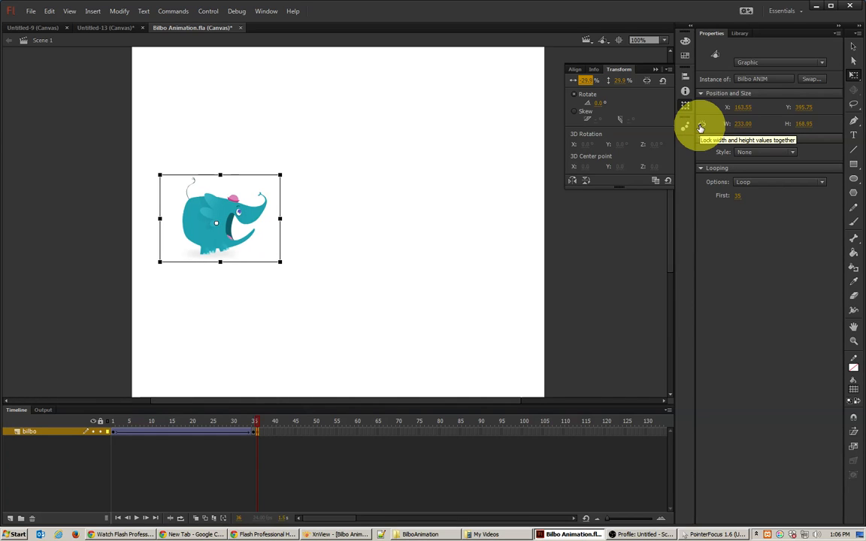
- Insert a keyframe at frame 70, move Bilbo to the stage's upper right at about X 585.55, Y 222.75, and enlarge it to about 428.95 × 311
left_click(257, 432)
left_click(257, 432)
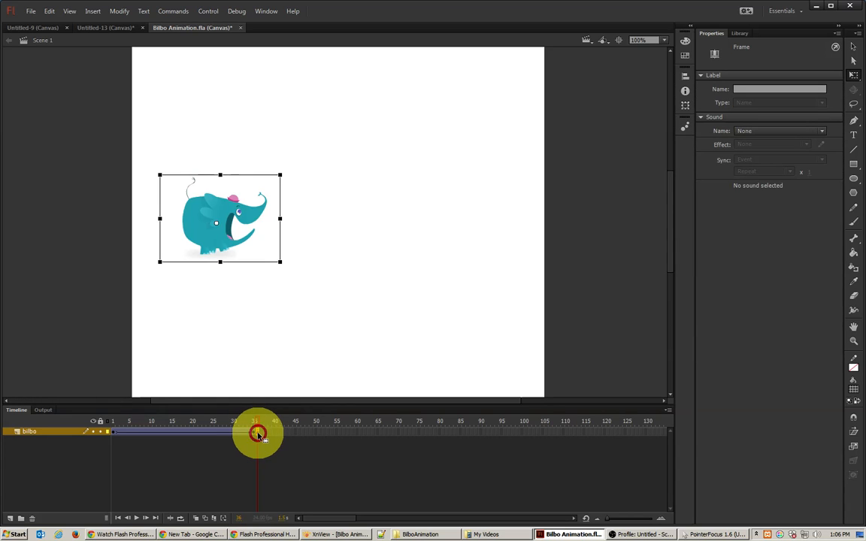
left_click(399, 432)
key("F6")
left_click_drag(260, 224, 499, 112)
left_click_drag(400, 148, 352, 182)
left_click(439, 138)
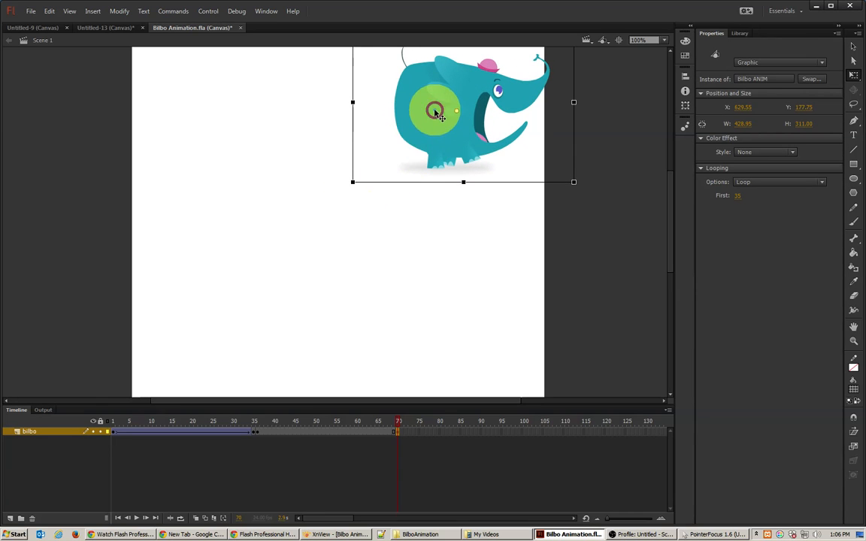
left_click_drag(434, 113, 412, 137)
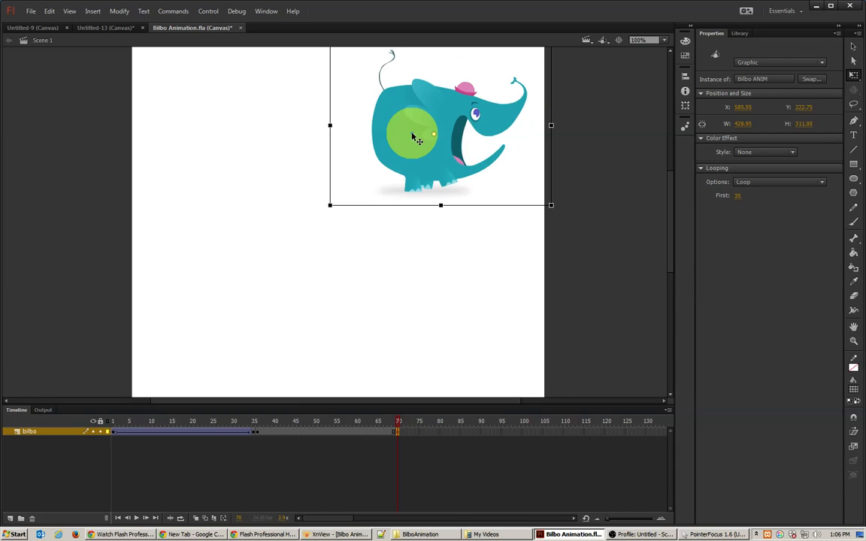
- Add a keyframe at frame 71 and flip Bilbo horizontally by setting its scale width to -55%
left_click(397, 433)
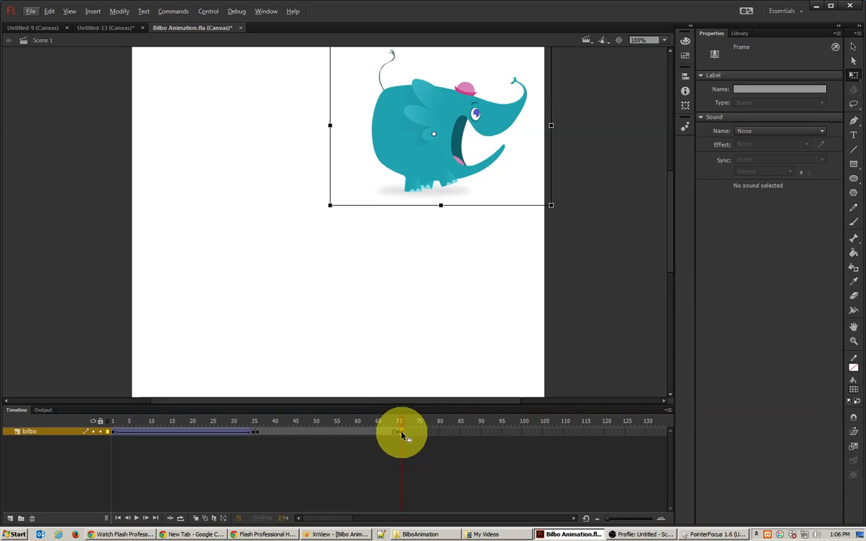
left_click(451, 139)
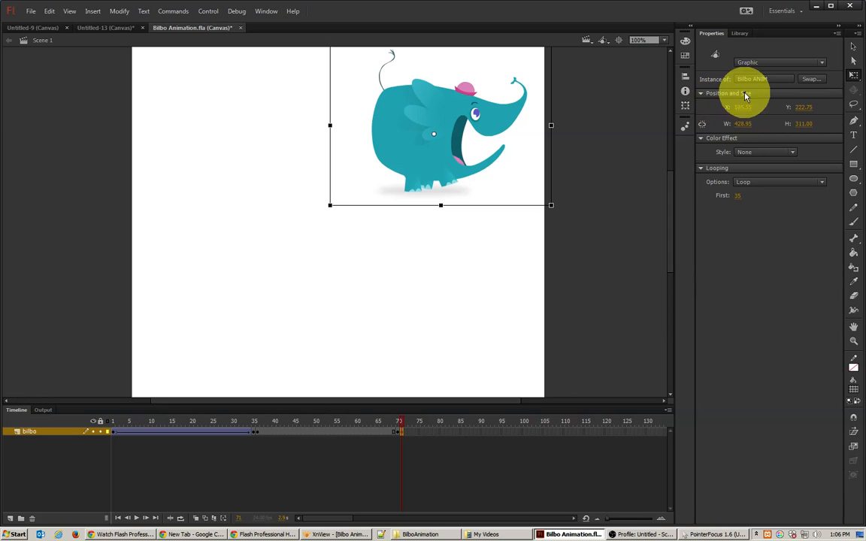
left_click(686, 106)
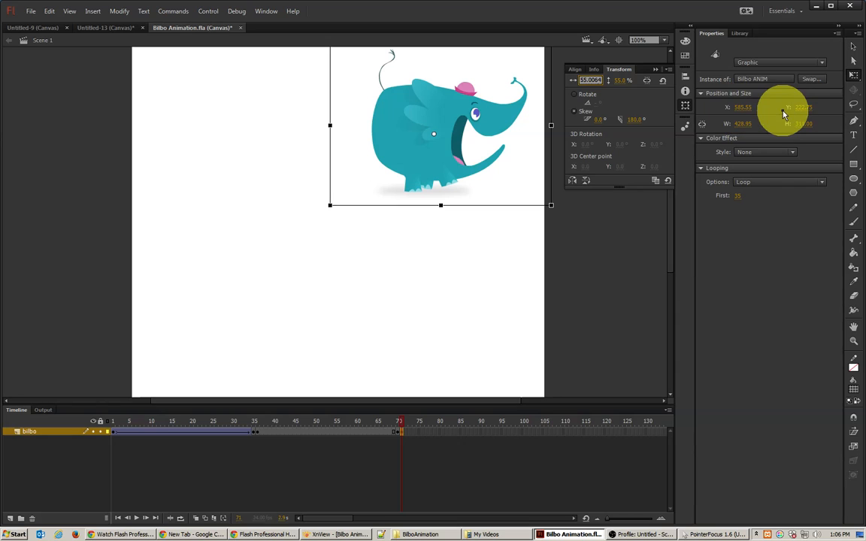
key("Return")
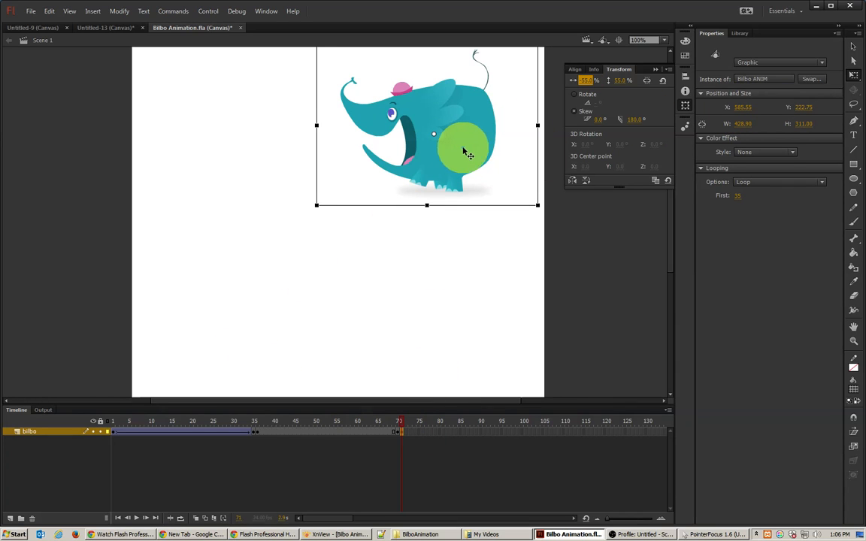
- Insert a keyframe at frame 105, move Bilbo to the stage's lower left at about X 326.55, Y 566.70, and enlarge it to about 632.75 × 458.80
left_click(402, 433)
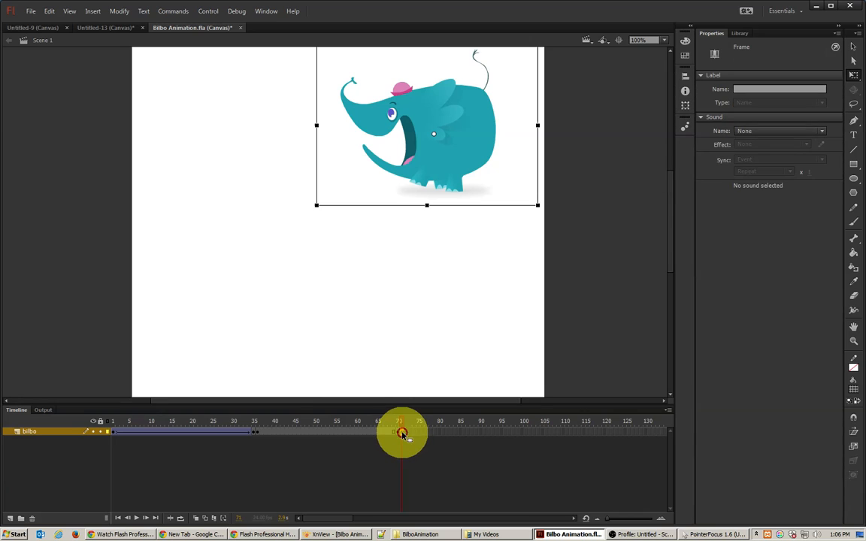
left_click(543, 434)
left_click_drag(464, 126, 289, 328)
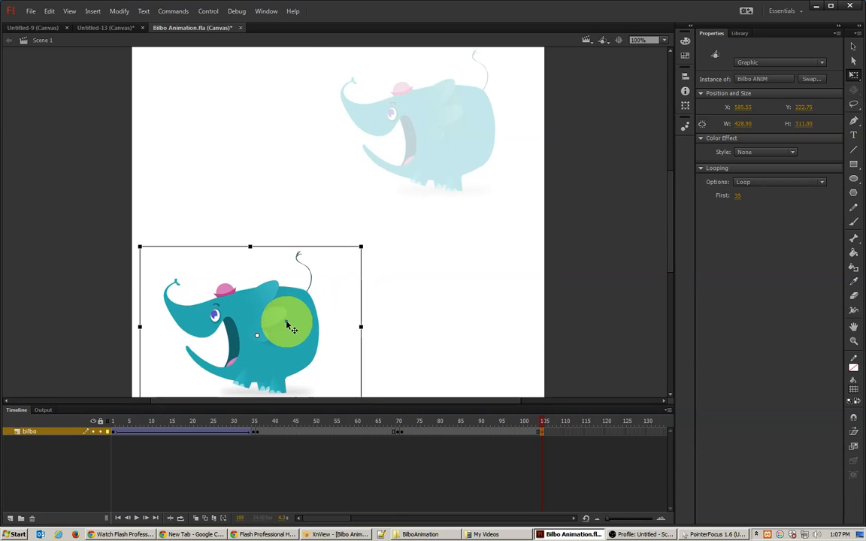
left_click_drag(361, 246, 415, 202)
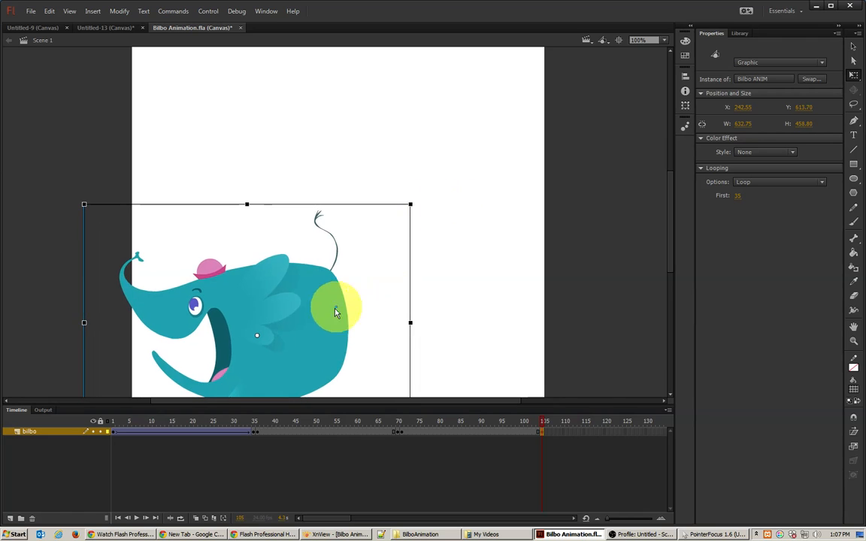
left_click_drag(336, 312, 379, 288)
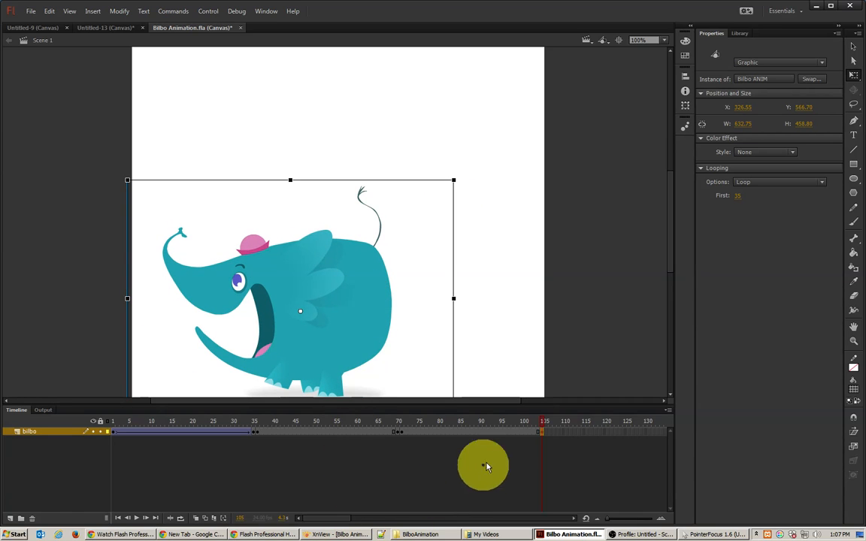
- Create classic tweens between frames 71 and 105 and between frames 36 and 70 of the bilbo layer
right_click(497, 432)
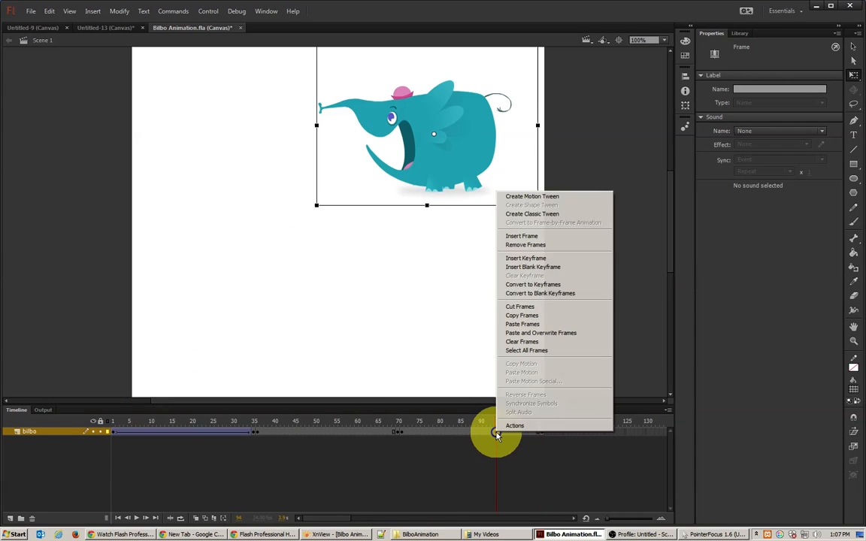
left_click(553, 214)
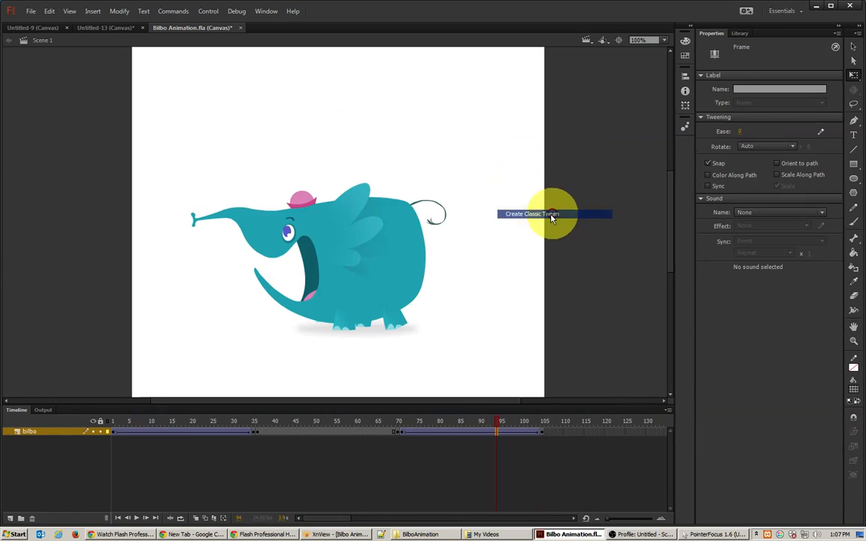
left_click(350, 433)
right_click(351, 435)
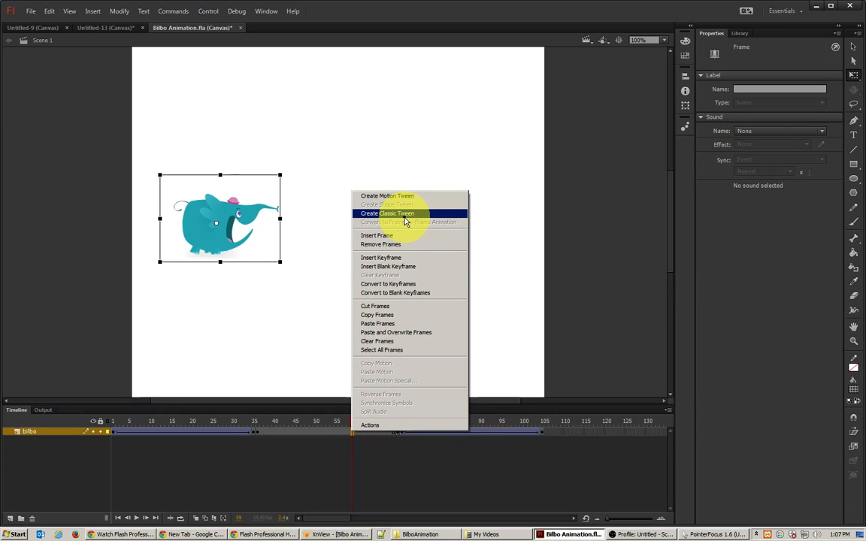
left_click(405, 218)
- Set the ease of the first classic tween, frames 1 to 35, to 100 out and check its custom ease curve
left_click_drag(231, 422, 185, 451)
left_click(206, 434)
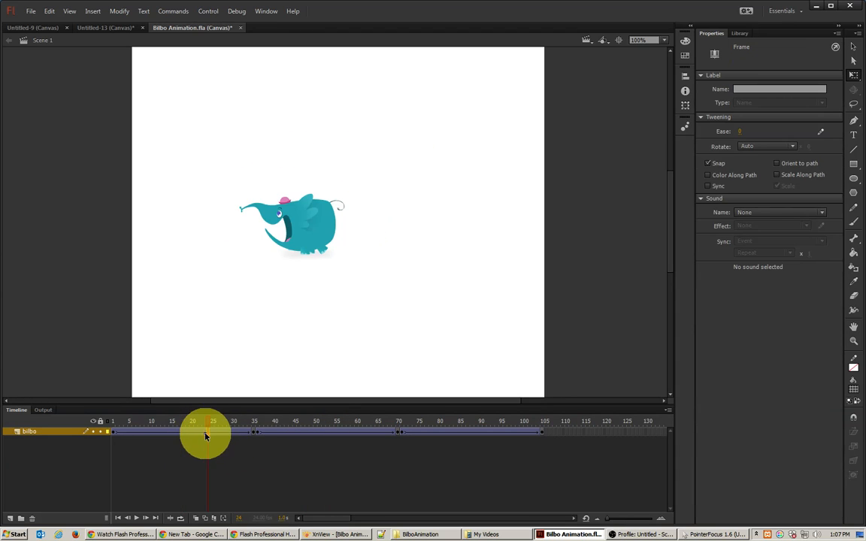
left_click_drag(740, 133, 861, 135)
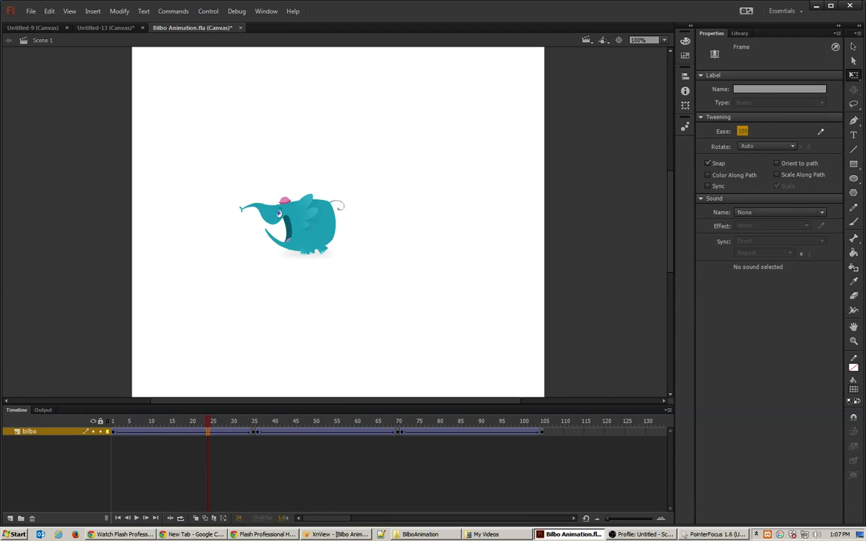
left_click(821, 132)
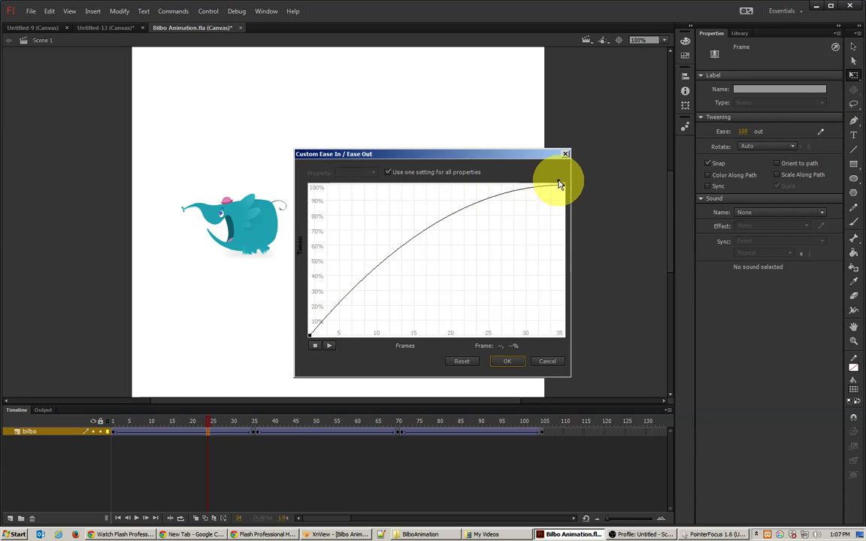
left_click(510, 363)
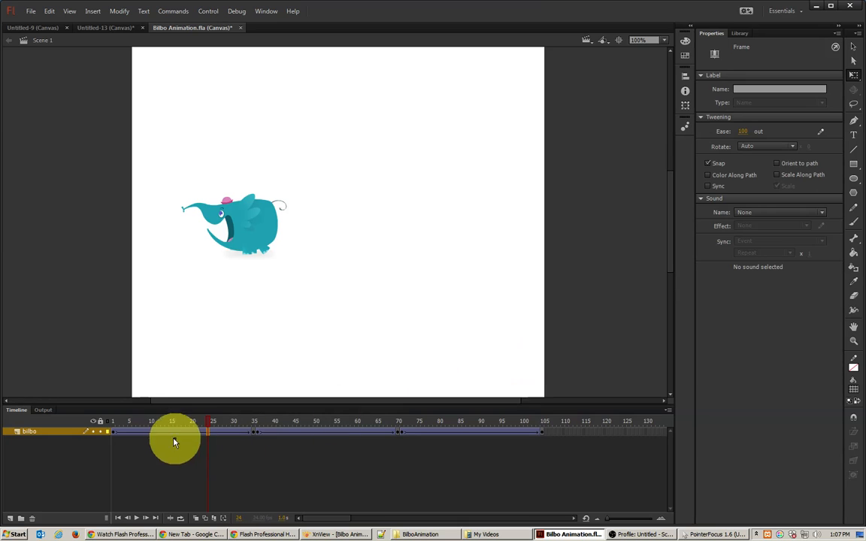
- Set the ease of the second classic tween, frames 36 to 70, and the third, frames 71 to 105, to 100 out
left_click_drag(166, 421, 378, 432)
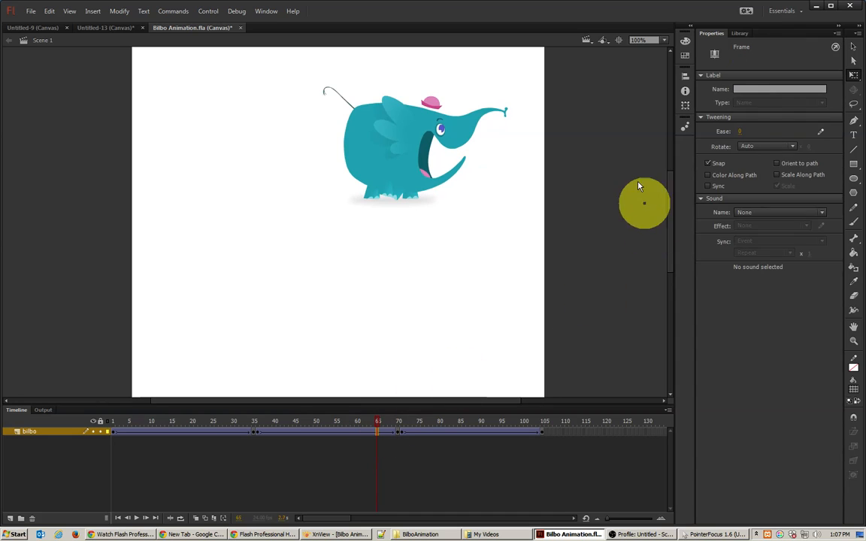
left_click_drag(741, 132, 851, 139)
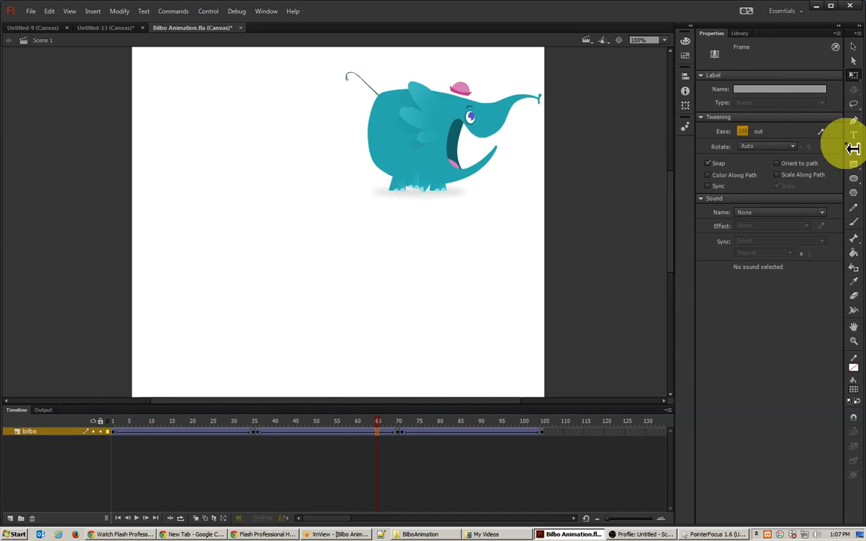
left_click(419, 433)
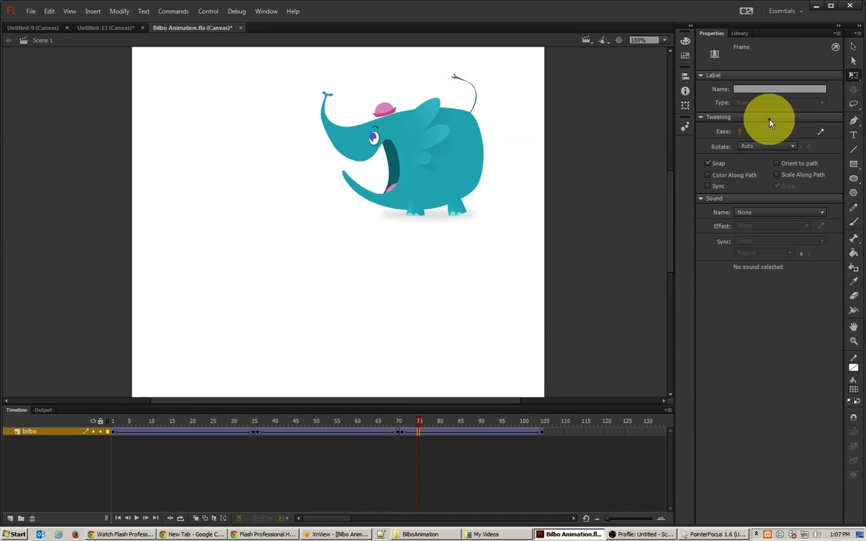
left_click_drag(741, 132, 820, 132)
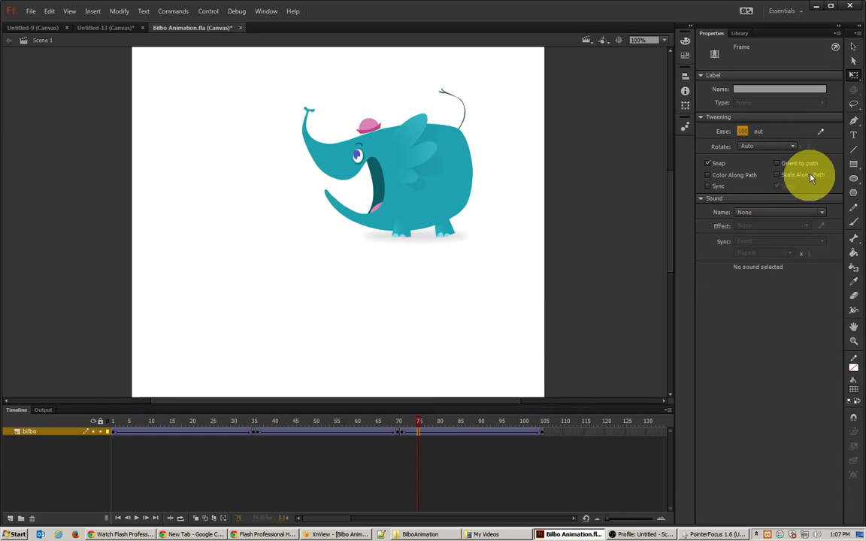
- Customize the third tween's ease curve by flattening its starting handle along 0% to about frame 87, easing both in and out
left_click(821, 132)
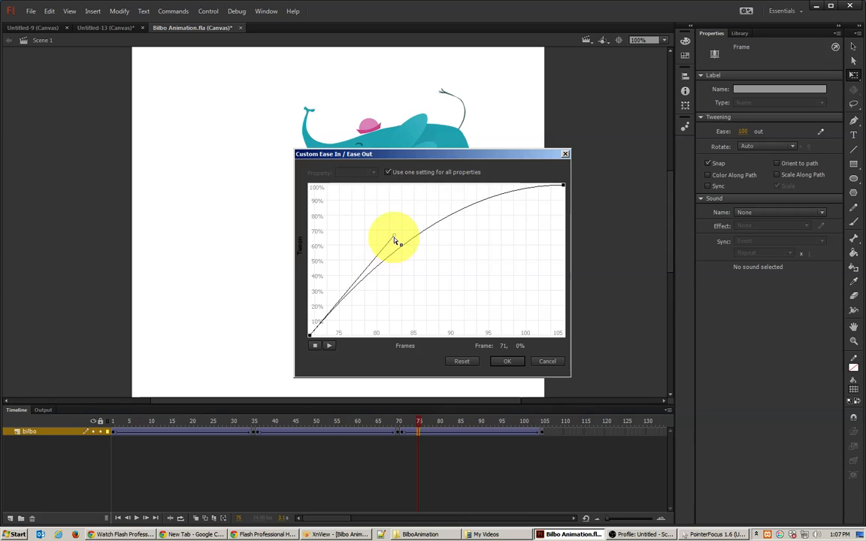
left_click_drag(357, 217, 426, 340)
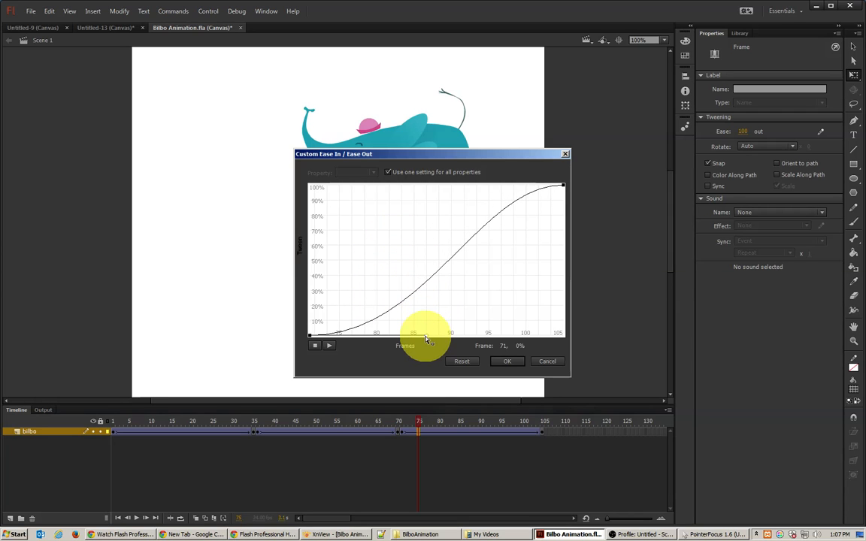
left_click(508, 360)
left_click(512, 362)
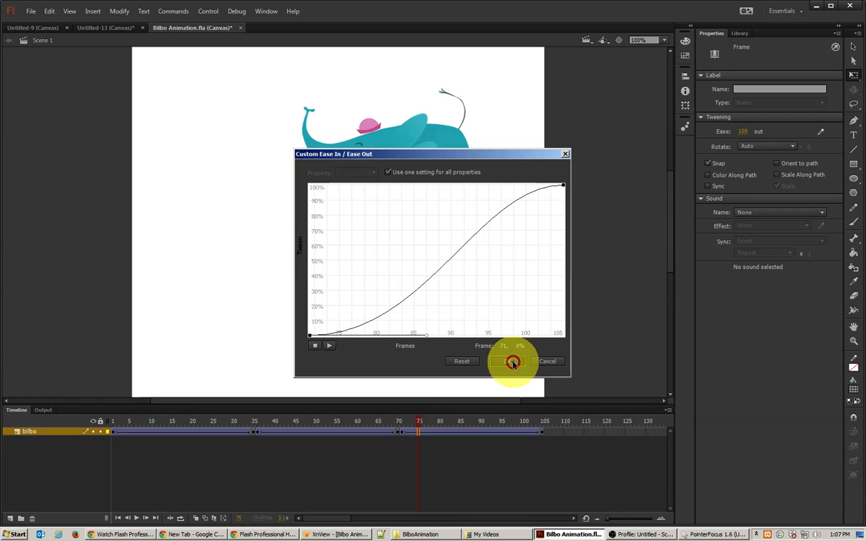
- Scrub the timeline back to frame 1, save Bilbo Animation.fla, and test the movie in the browser
left_click(411, 421)
left_click_drag(410, 422, 106, 416)
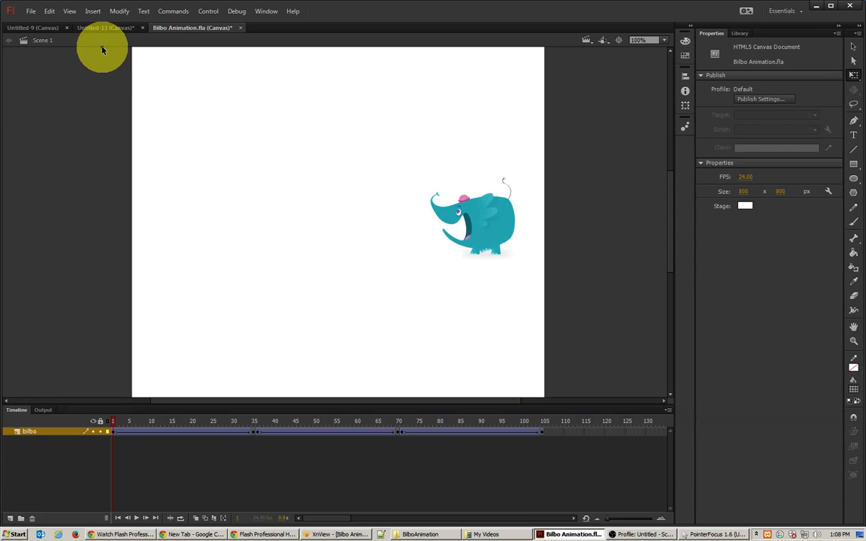
key("ctrl+s")
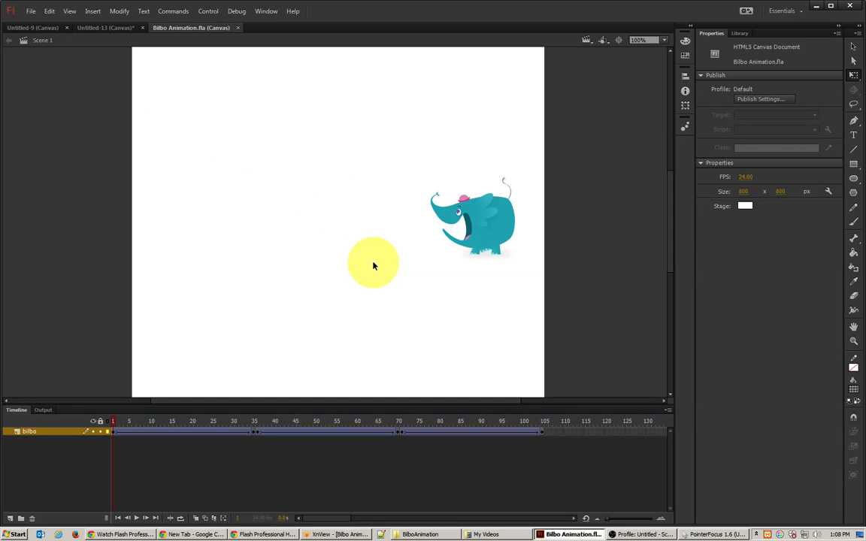
key("ctrl+Return")
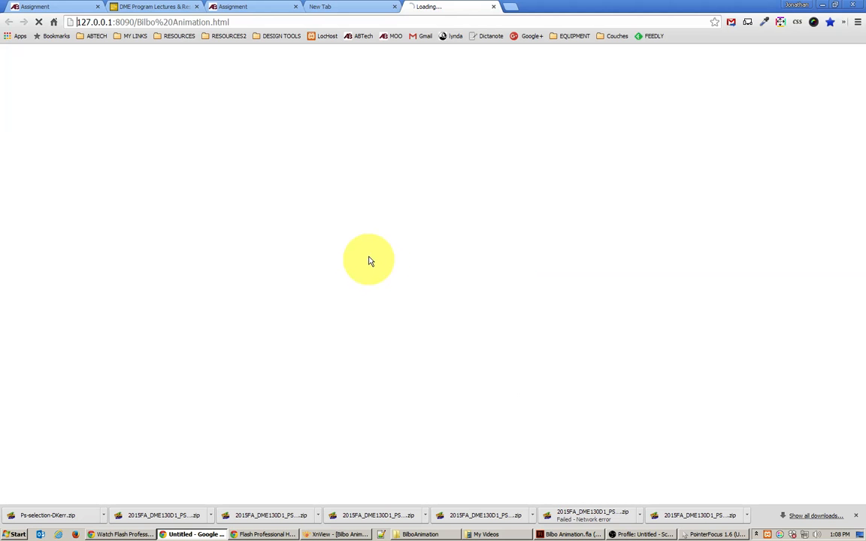